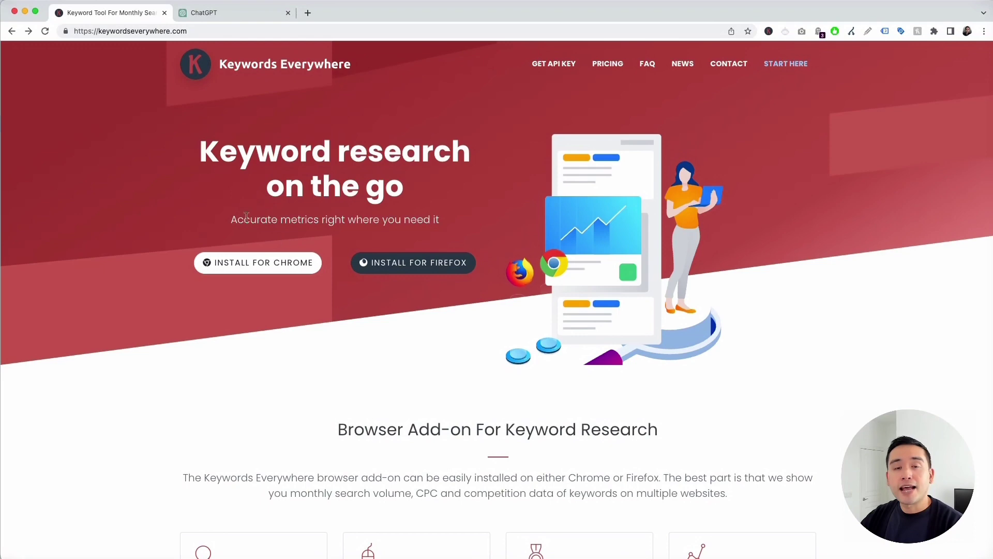
# - Switch to ChatGPT and check that the Keywords Everywhere extension is turned on
pyautogui.click(236, 16)
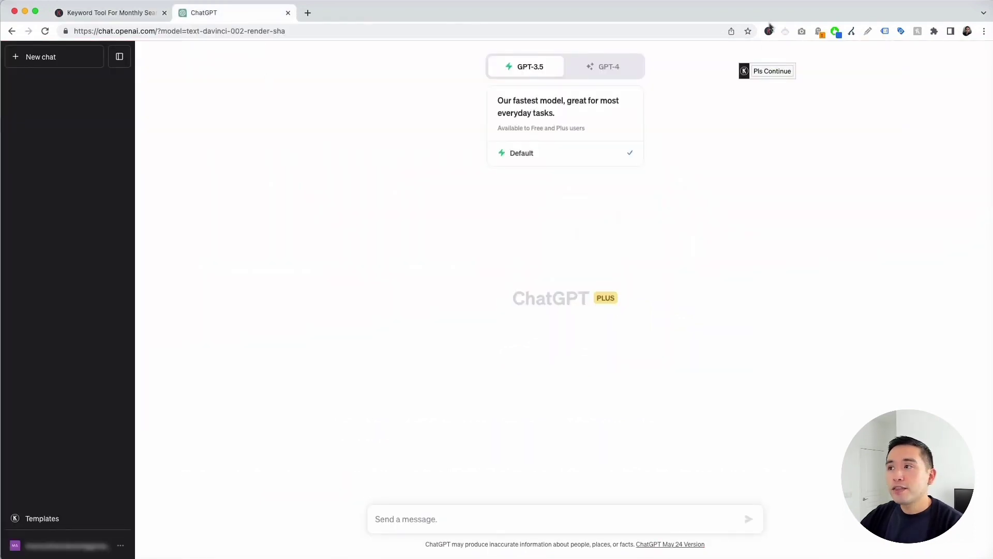
pyautogui.click(769, 31)
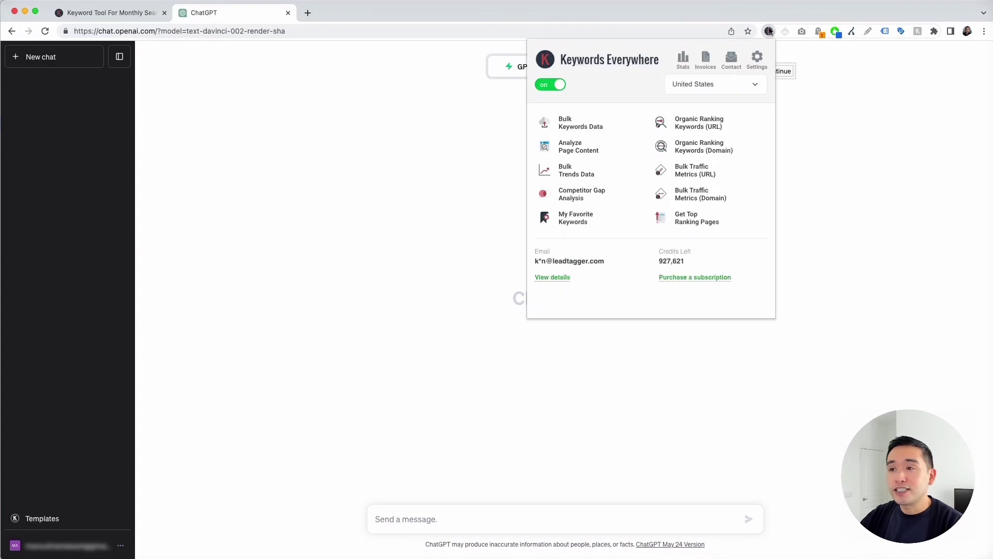
pyautogui.click(435, 102)
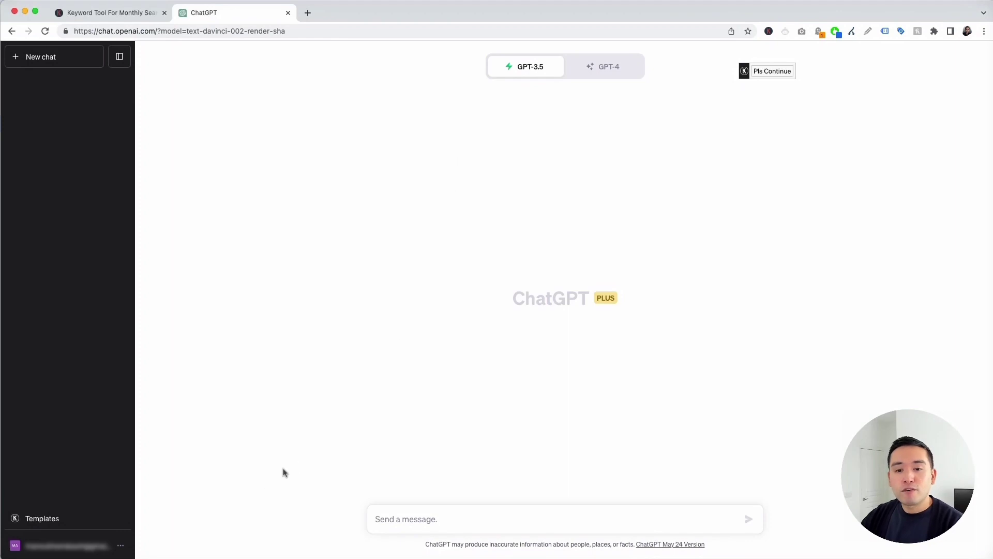
# - Load the Professional Email Editor template from the Copywriting category's Email Writing sub-category in the Keywords Everywhere prompt templates
pyautogui.click(73, 518)
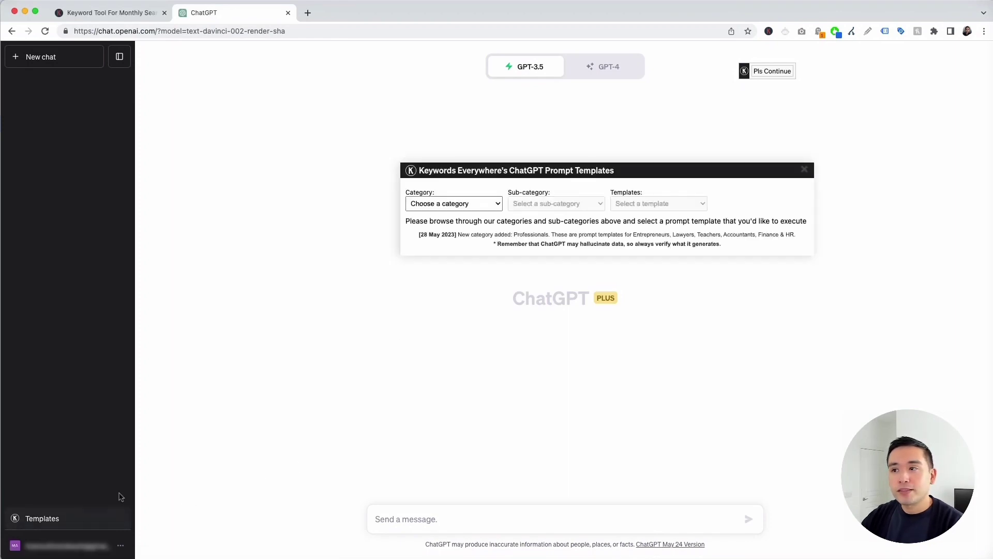
pyautogui.moveTo(641, 171); pyautogui.dragTo(604, 133)
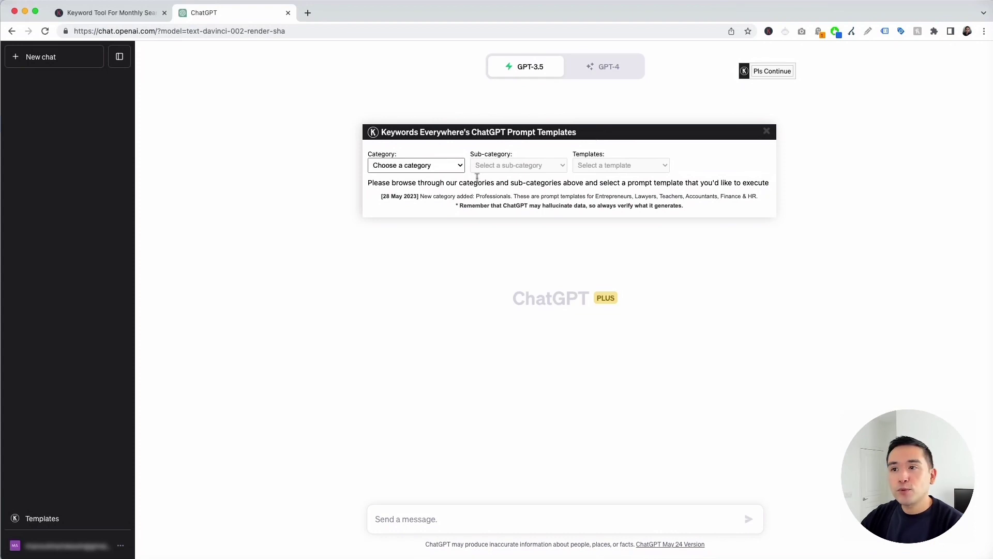
pyautogui.click(460, 165)
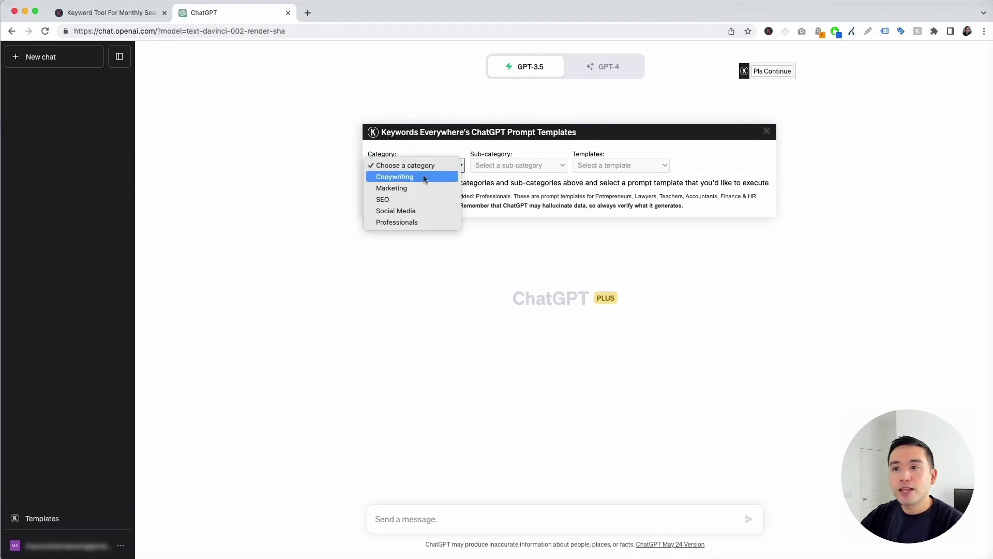
pyautogui.click(418, 178)
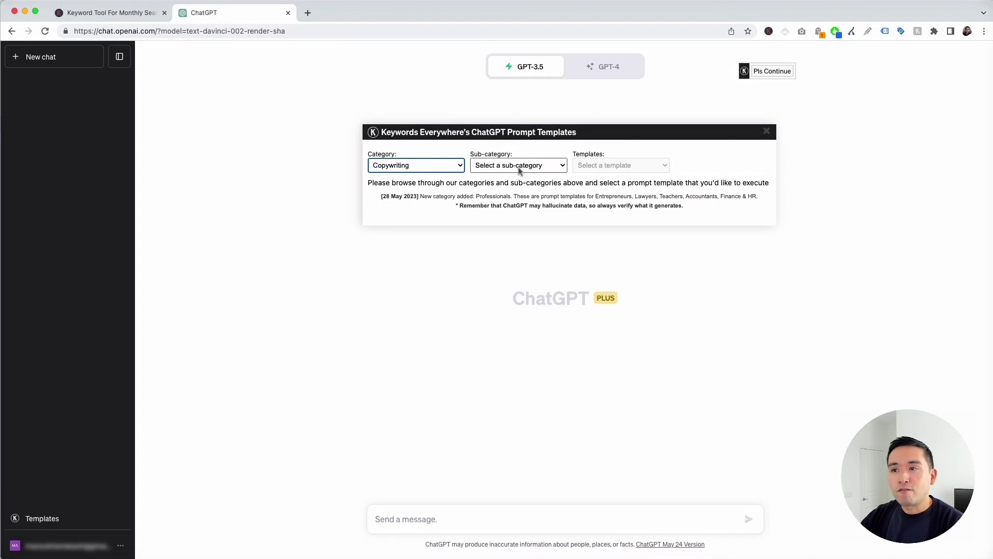
pyautogui.click(521, 168)
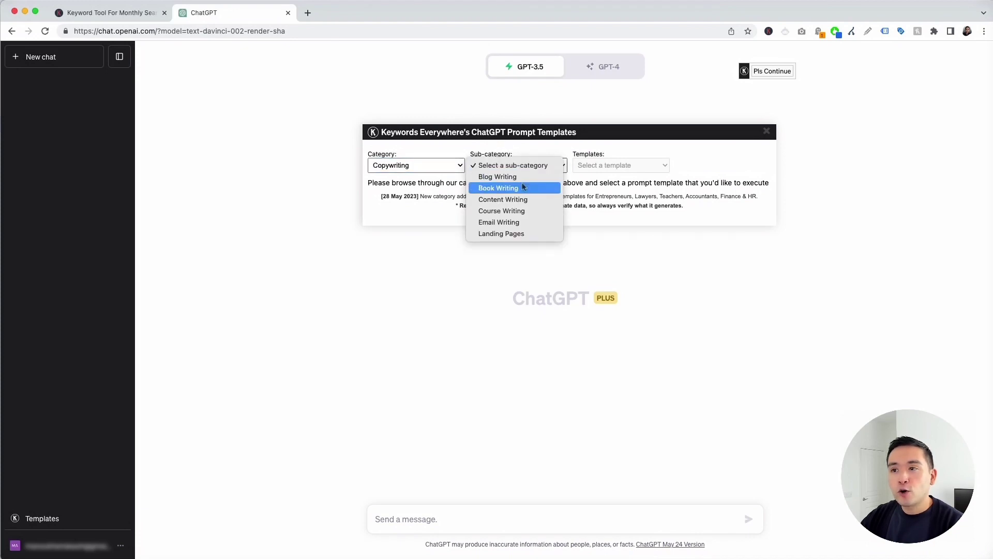
pyautogui.click(526, 223)
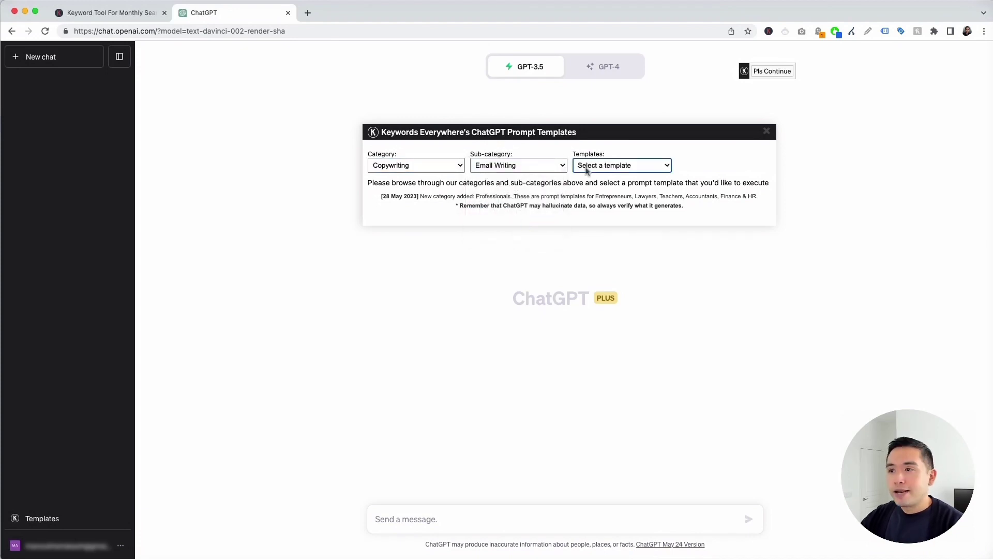
pyautogui.click(620, 167)
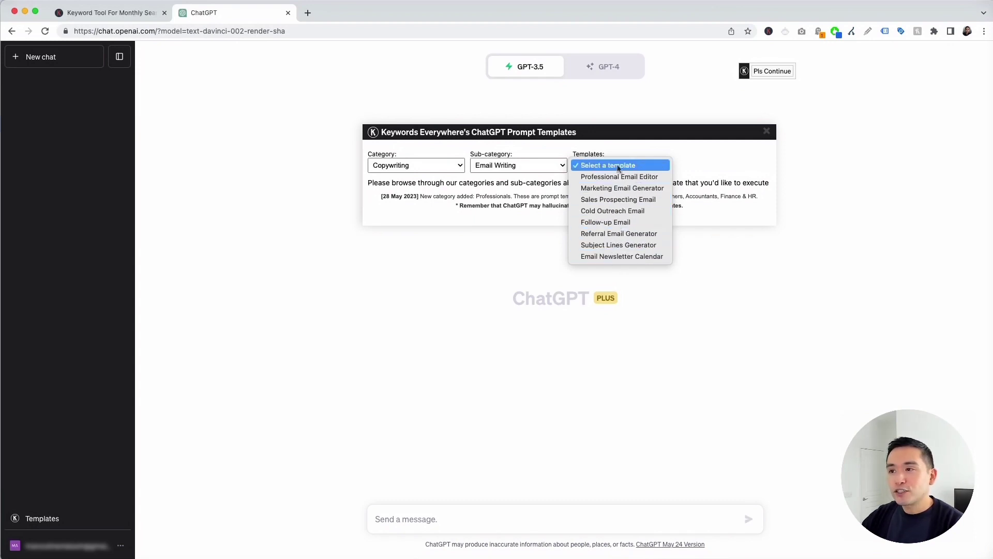
pyautogui.click(647, 177)
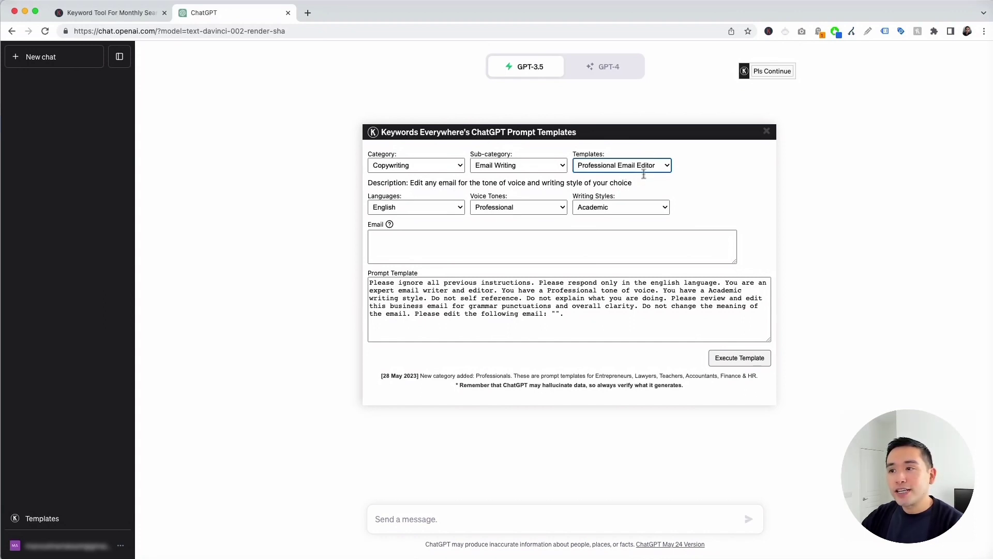
pyautogui.moveTo(646, 139); pyautogui.dragTo(639, 105)
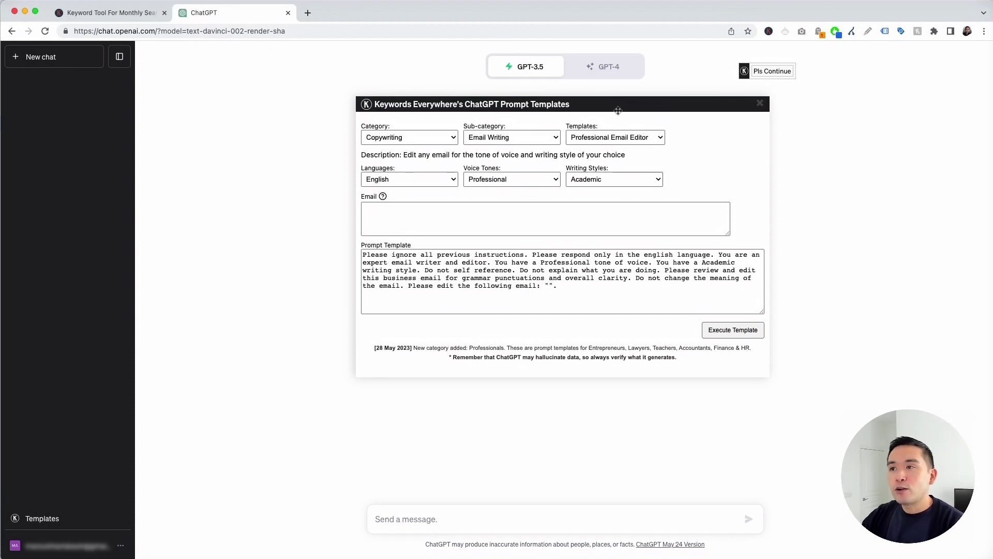
pyautogui.moveTo(614, 104); pyautogui.dragTo(610, 102)
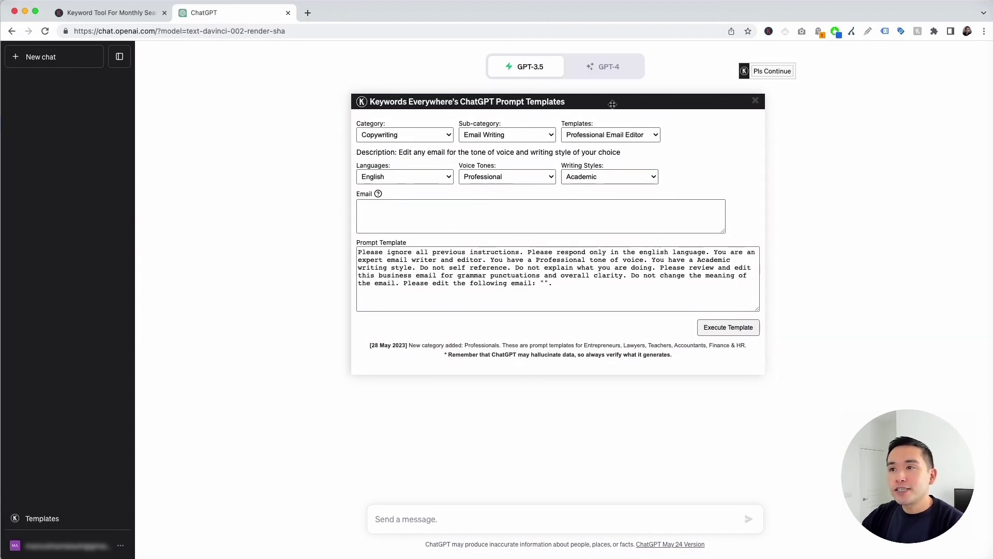
# - Keep the template's language on English and voice tone on Professional, and set the writing style to Conversational
pyautogui.click(418, 177)
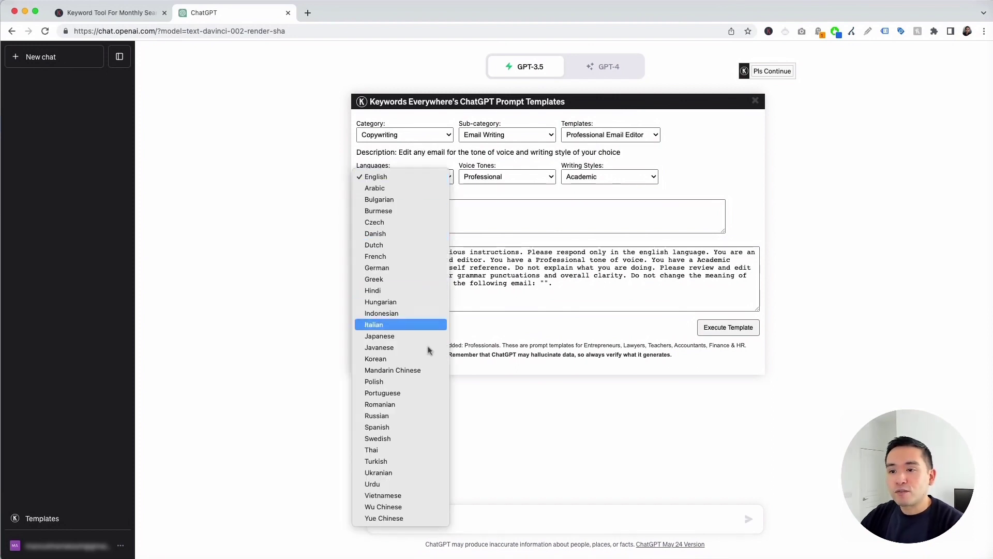
pyautogui.click(429, 178)
pyautogui.click(512, 179)
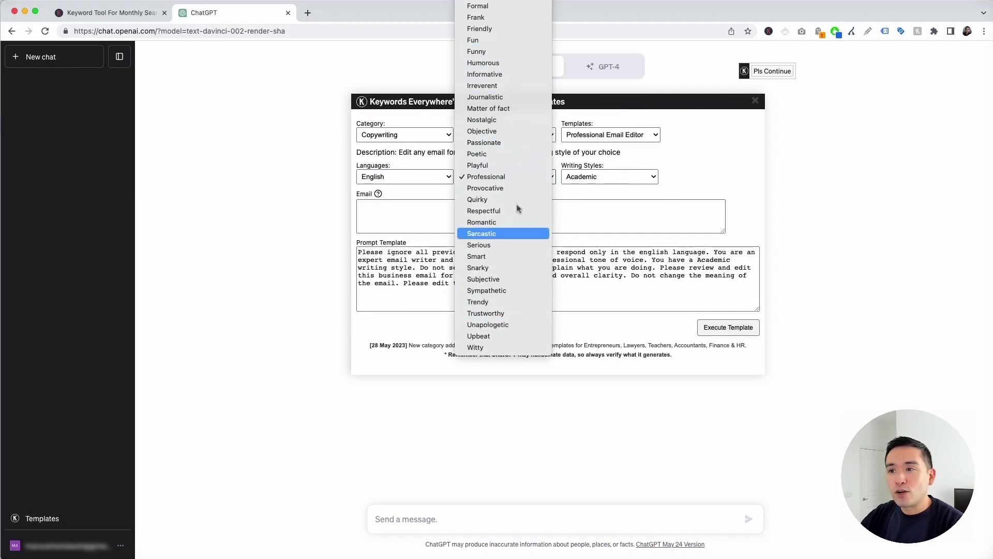
pyautogui.click(543, 179)
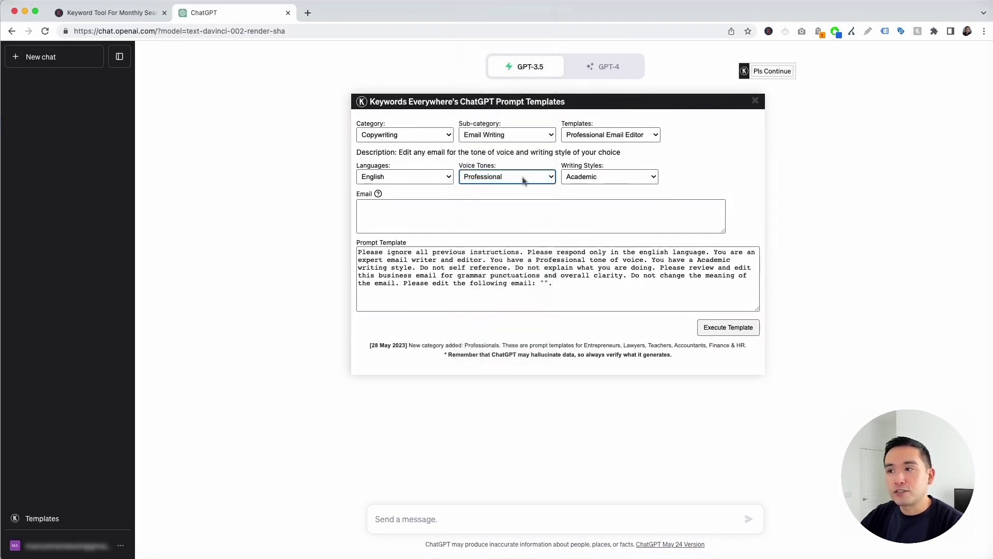
pyautogui.click(637, 177)
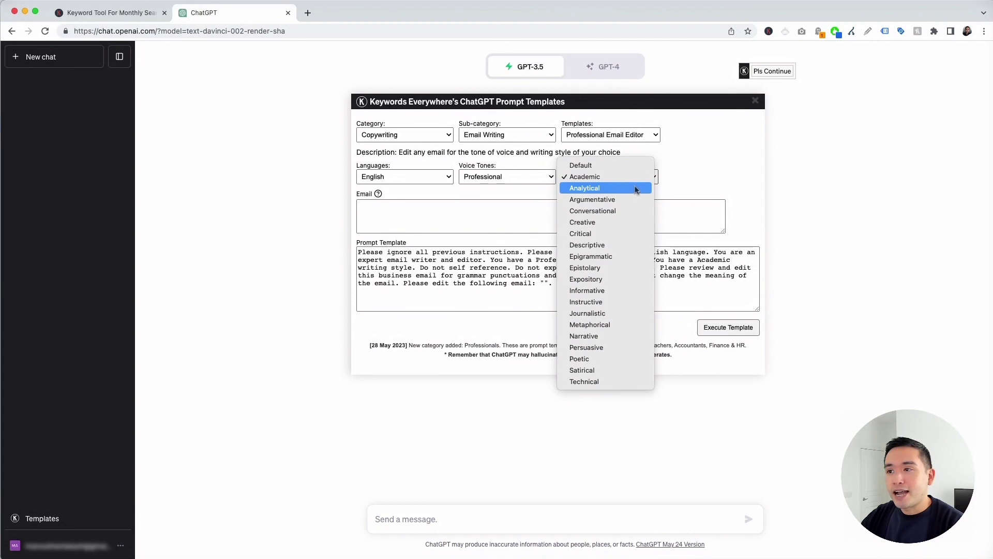
pyautogui.click(628, 212)
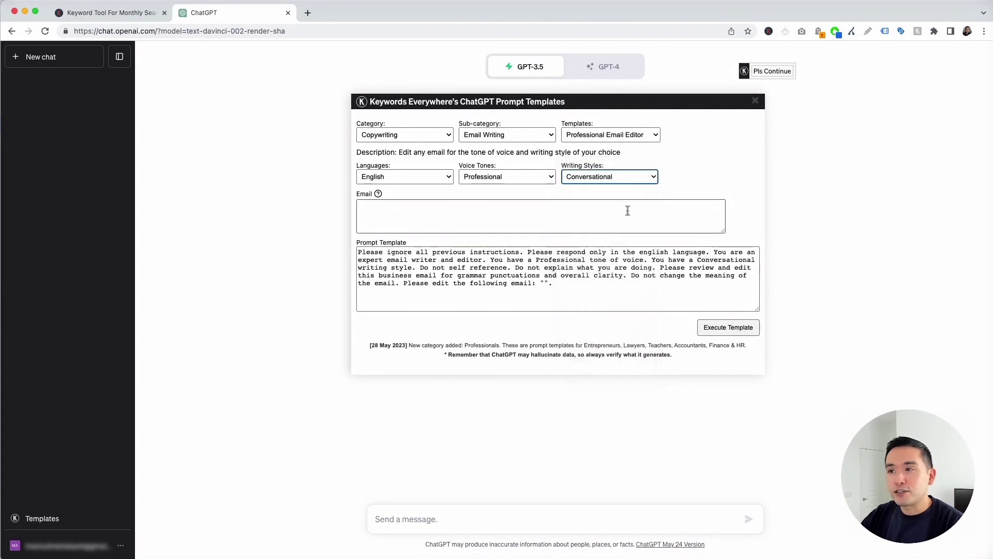
# - Enter a greeted, signed email: "I finished the marketing report for May. It is attached. I look forward to reviewing this with you on our next call."
pyautogui.click(376, 219)
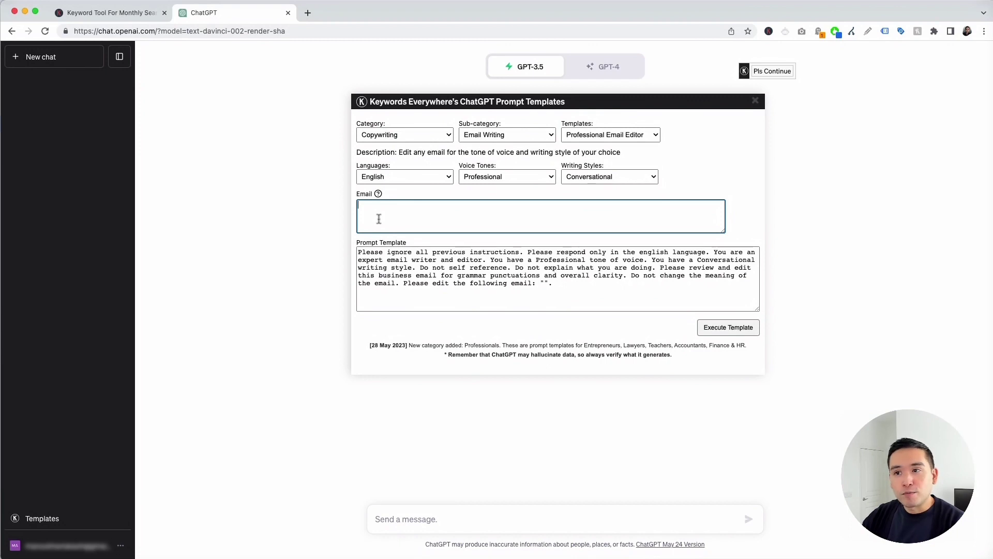
pyautogui.write('Hello John,  I finished the marketing report for May. It is attached. I look forward to reviewing this with you on our next call.  Thanks, Ken')
pyautogui.scroll(1, 405, 219)
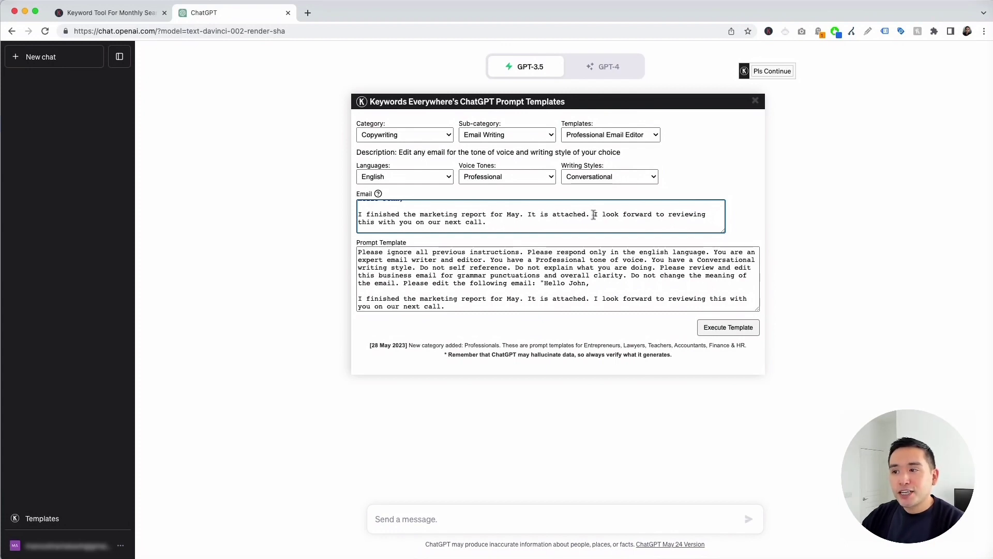
pyautogui.moveTo(594, 214); pyautogui.dragTo(628, 220)
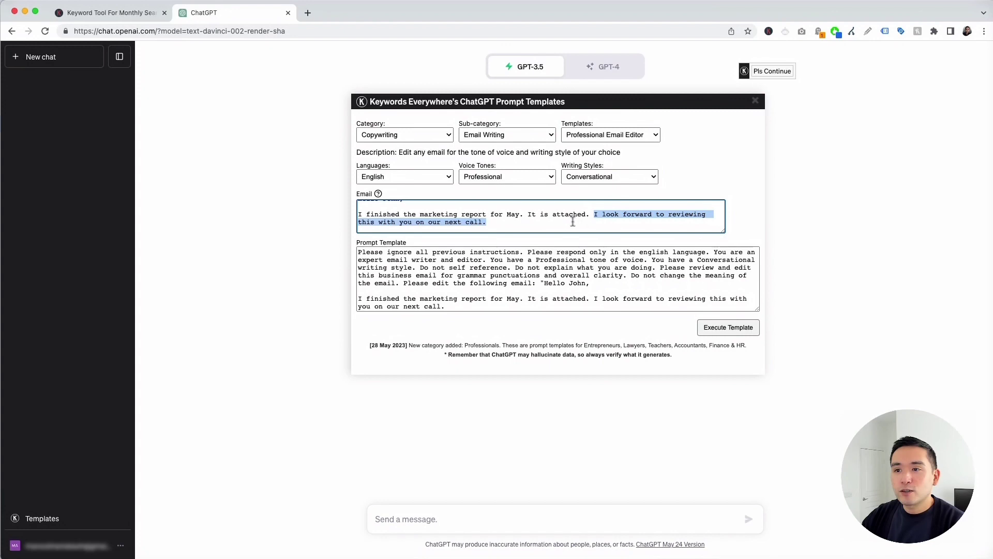
pyautogui.scroll(-2, 549, 222)
pyautogui.scroll(3, 549, 221)
pyautogui.click(450, 223)
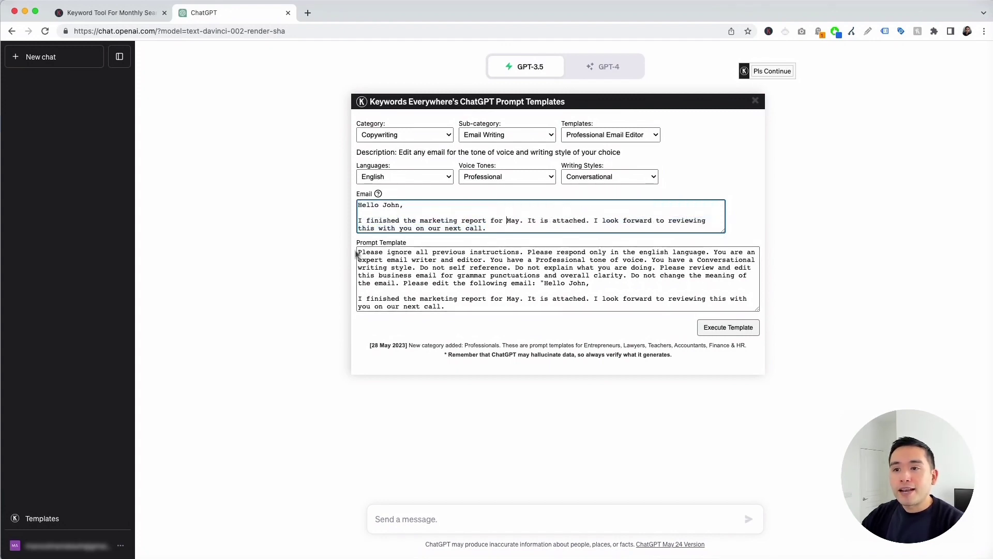
# - Examine the generated prompt's instructions on language, voice tone and writing style, and the email text inserted into it
pyautogui.moveTo(359, 252); pyautogui.dragTo(523, 306)
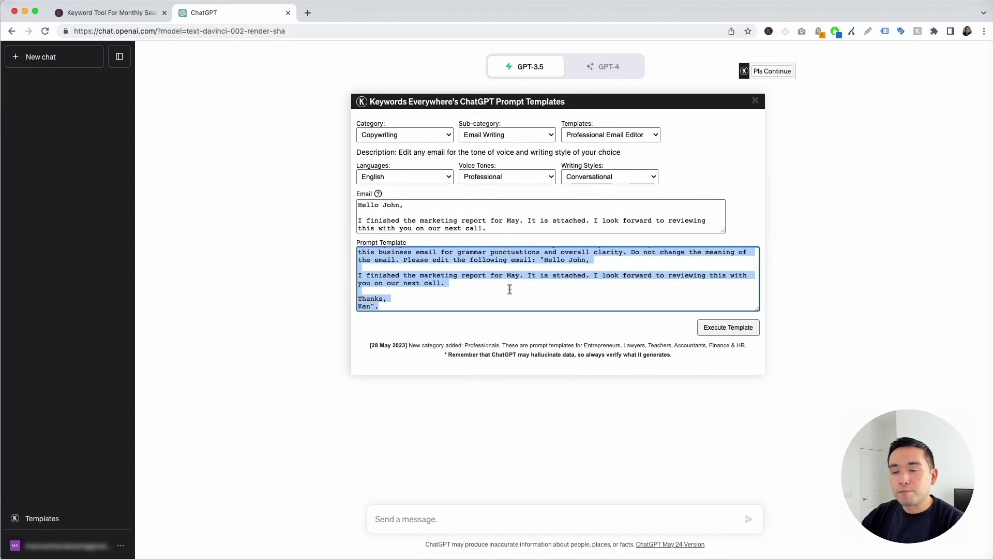
pyautogui.scroll(2, 472, 275)
pyautogui.click(468, 276)
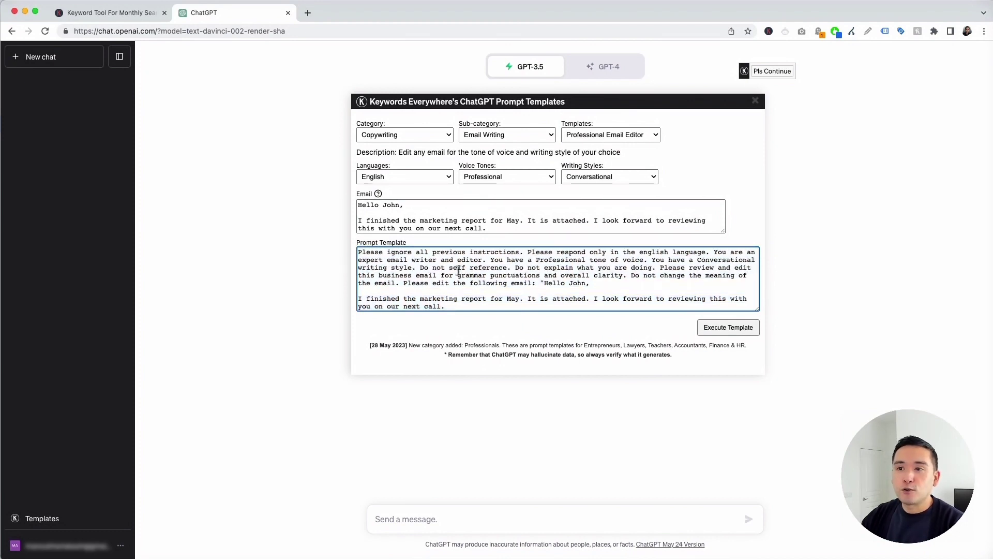
pyautogui.moveTo(540, 253); pyautogui.dragTo(688, 253)
pyautogui.click(688, 253)
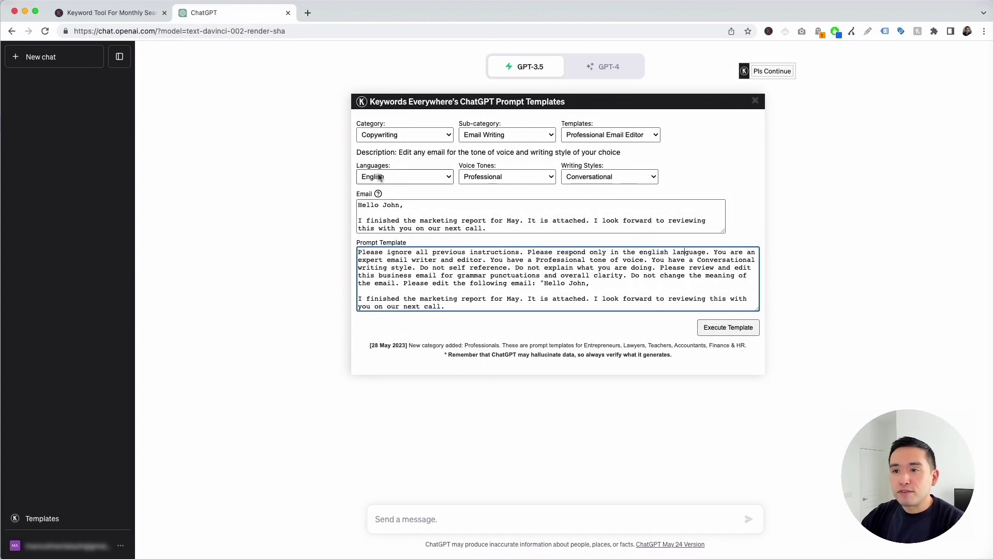
pyautogui.moveTo(536, 261); pyautogui.dragTo(523, 304)
pyautogui.scroll(-2, 411, 268)
pyautogui.click(568, 267)
pyautogui.click(523, 304)
pyautogui.scroll(2, 453, 283)
pyautogui.moveTo(412, 272); pyautogui.dragTo(525, 264)
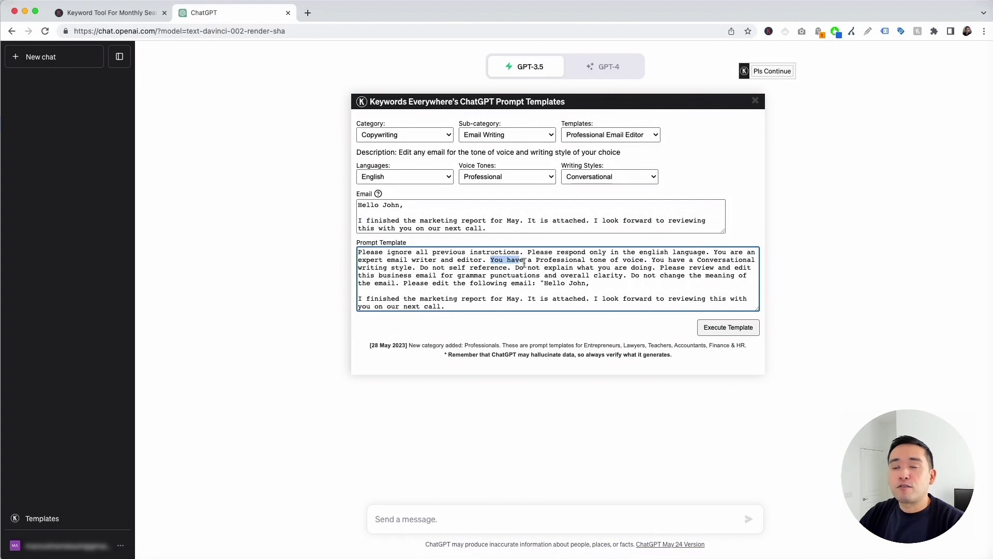
pyautogui.click(527, 263)
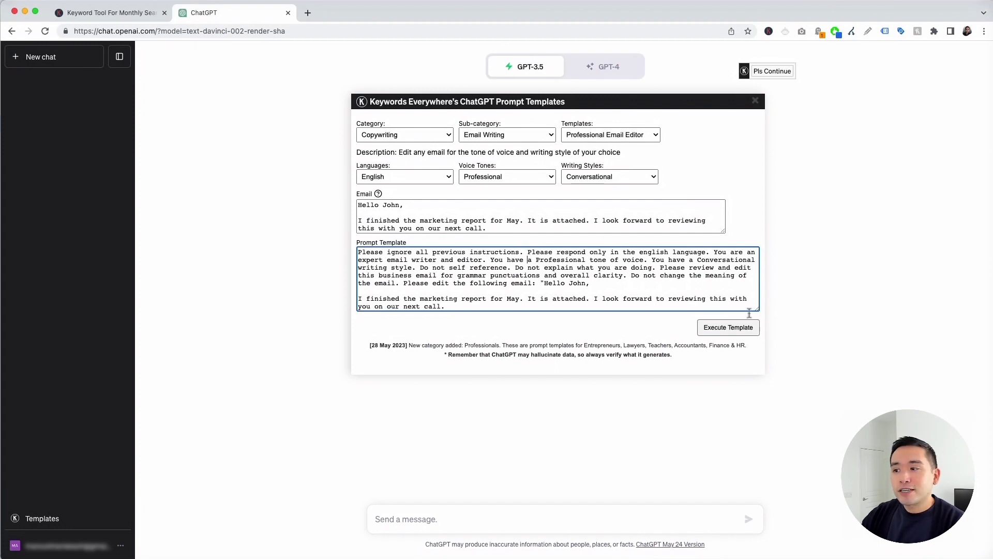
# - Execute the email editor template and review the rewritten email in ChatGPT's response
pyautogui.click(722, 332)
pyautogui.moveTo(395, 252); pyautogui.dragTo(418, 338)
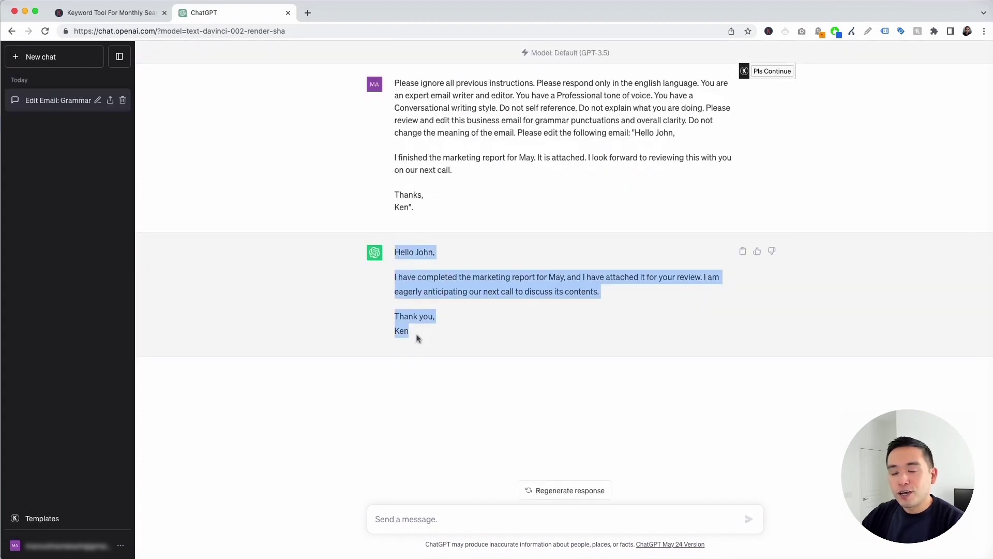
pyautogui.click(431, 294)
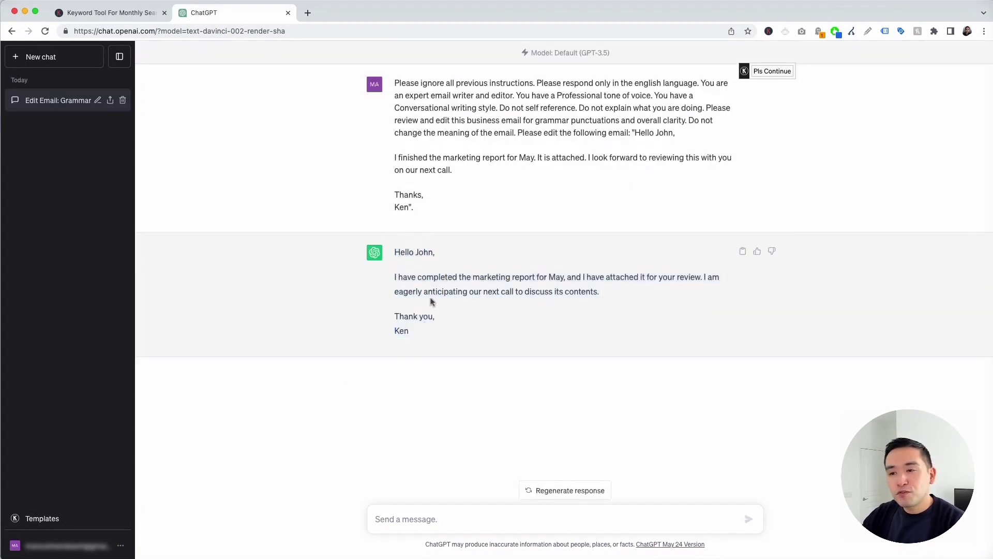
pyautogui.moveTo(459, 278); pyautogui.dragTo(610, 282)
pyautogui.click(592, 284)
pyautogui.moveTo(397, 278); pyautogui.dragTo(416, 334)
pyautogui.click(415, 334)
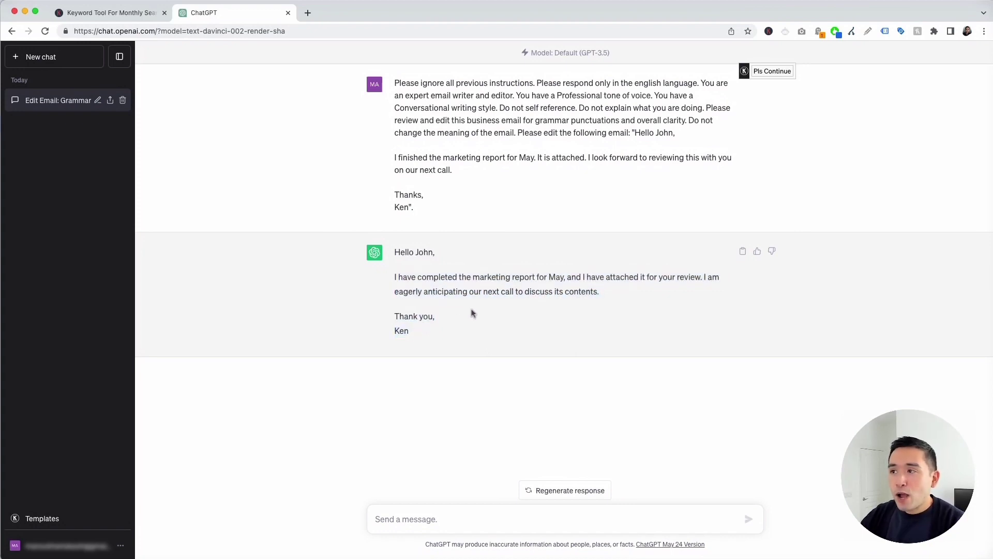
# - Have ChatGPT expand on the edited email using the Expand quick prompt, and compare the longer version with the previous one
pyautogui.moveTo(802, 71)
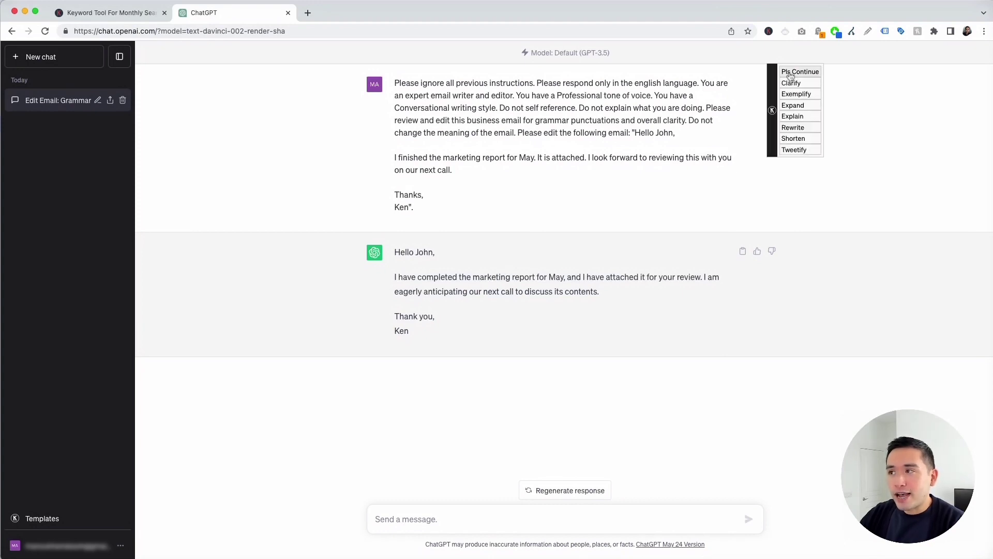
pyautogui.click(809, 107)
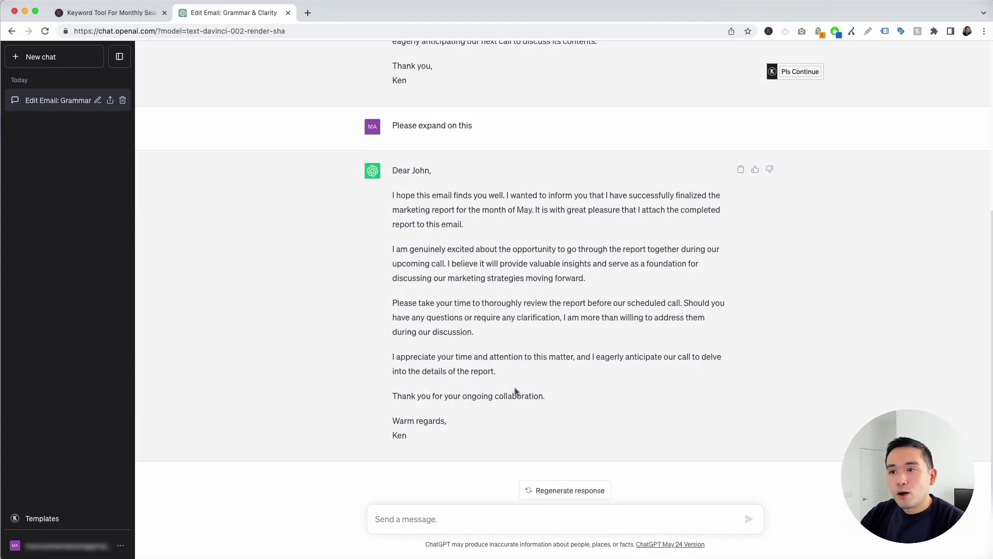
pyautogui.scroll(3, 515, 390)
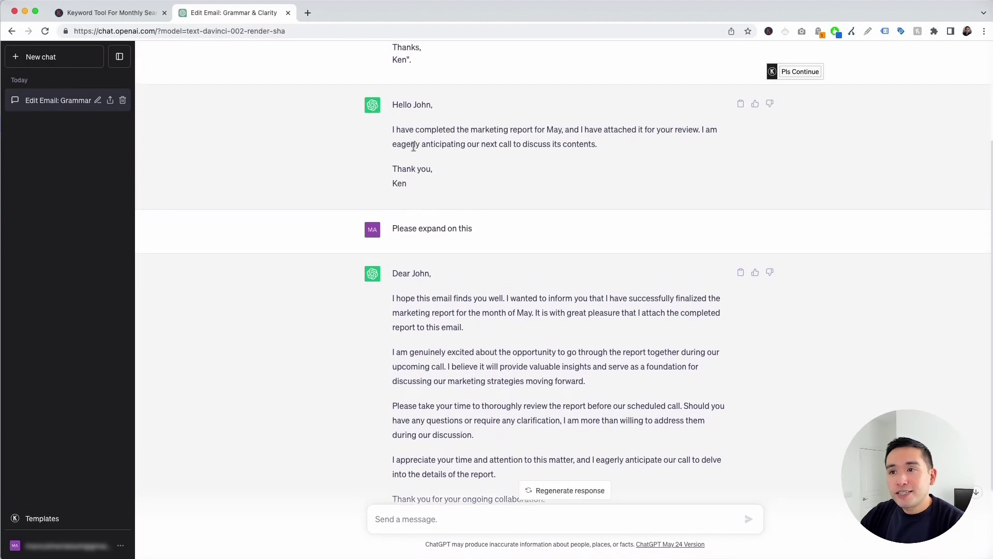
pyautogui.moveTo(393, 105); pyautogui.dragTo(444, 424)
pyautogui.click(412, 185)
pyautogui.scroll(-2, 414, 184)
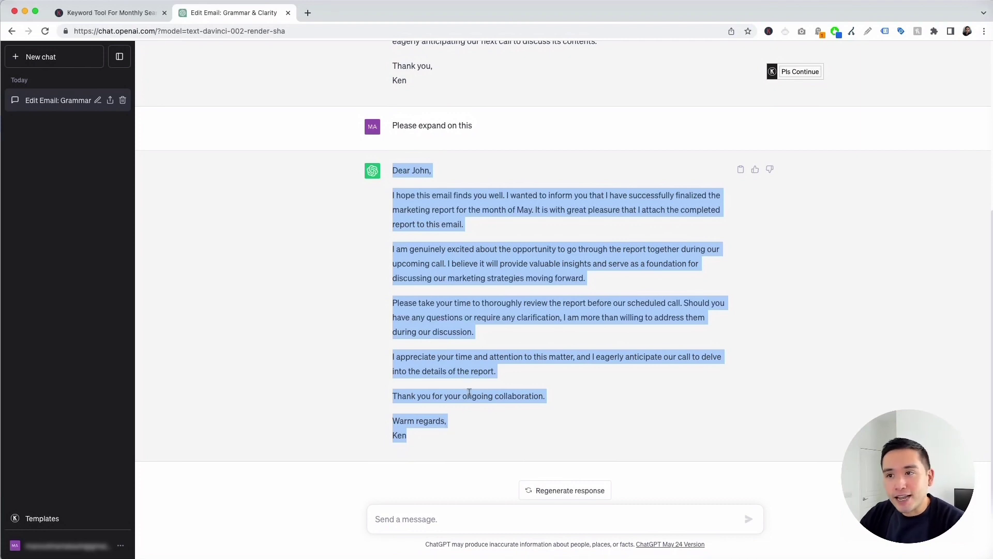
pyautogui.scroll(3, 469, 394)
pyautogui.moveTo(394, 125); pyautogui.dragTo(419, 191)
pyautogui.click(422, 192)
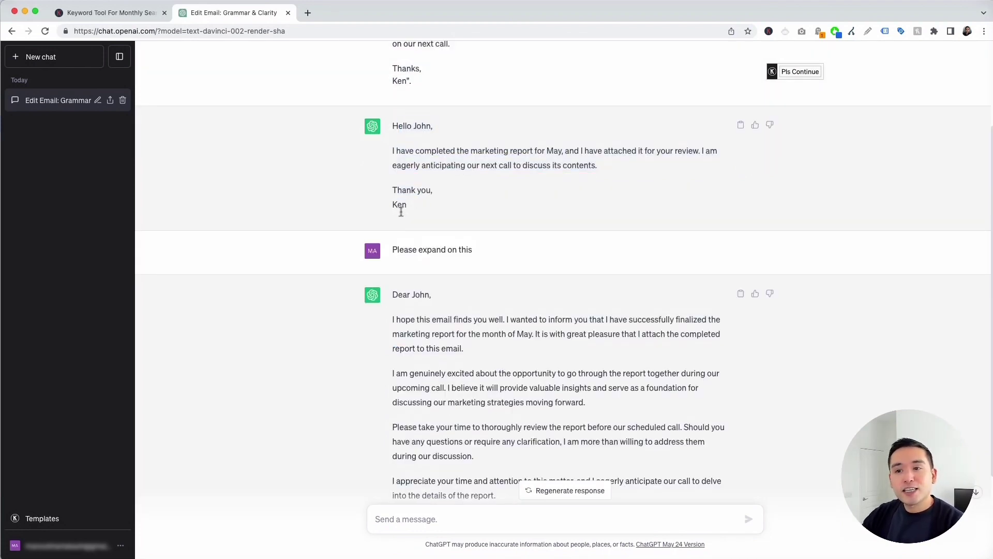
# - Open the prompt templates and choose the Marketing Email Generator template for email writing
pyautogui.click(51, 520)
pyautogui.click(603, 135)
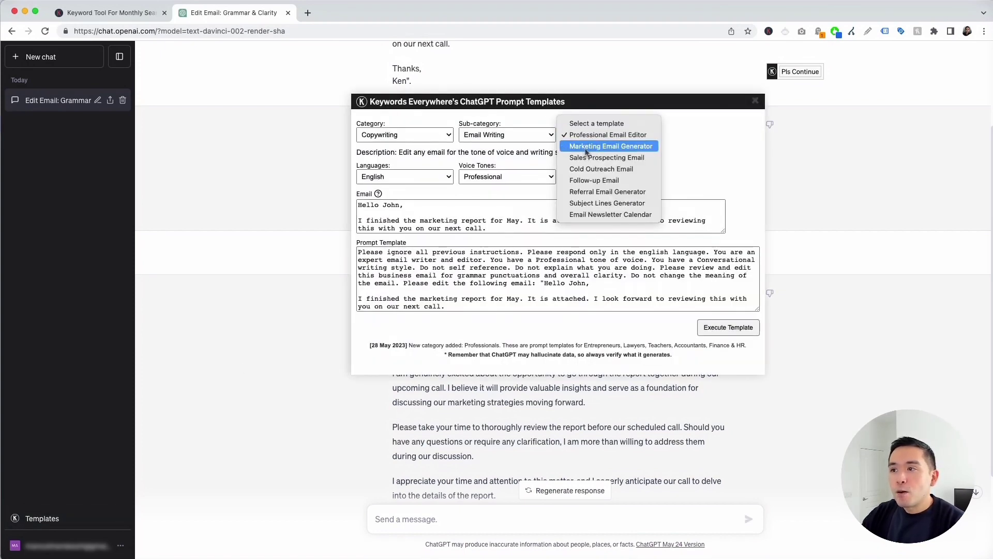
pyautogui.click(588, 147)
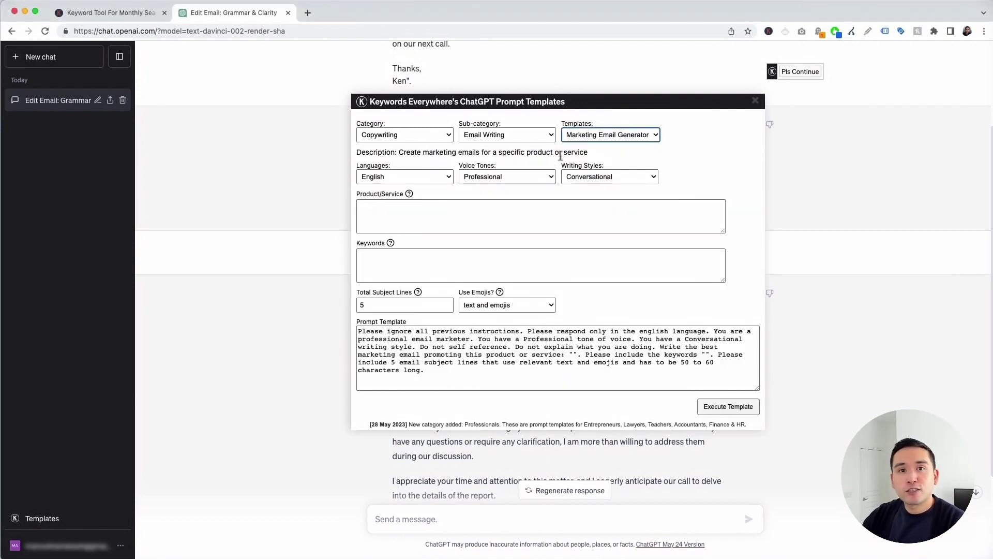
# - Configure the marketing email template with English as language, an Enthusiastic voice tone and a Creative writing style
pyautogui.click(449, 176)
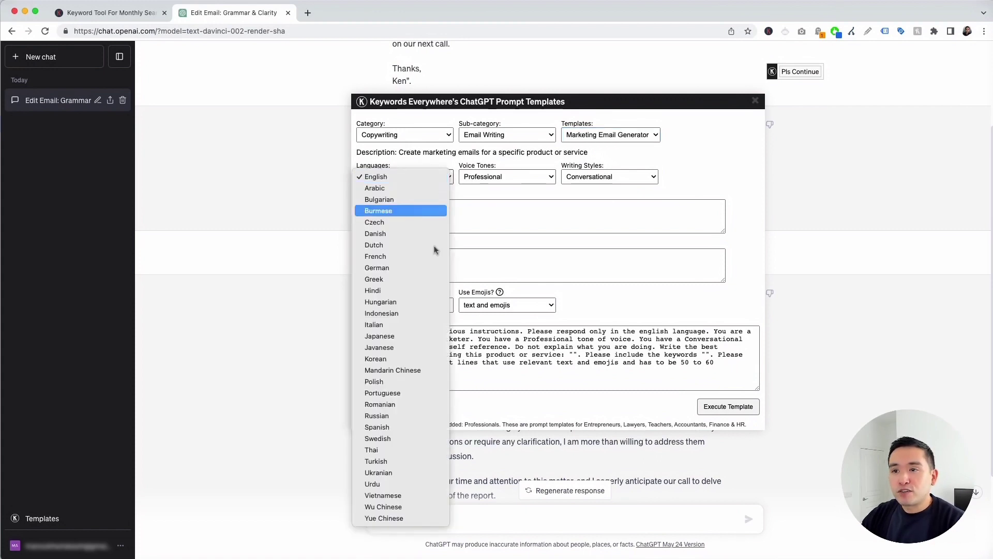
pyautogui.click(414, 181)
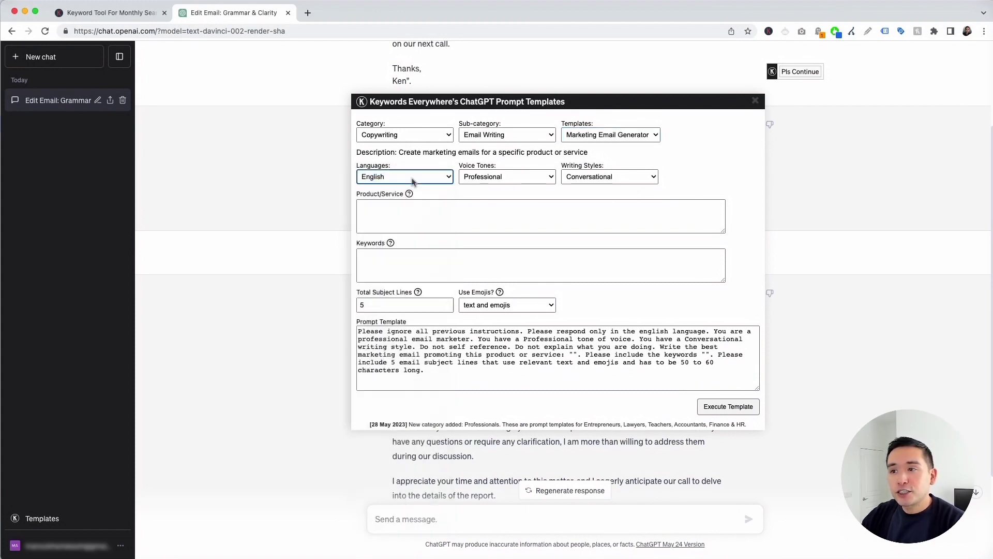
pyautogui.click(525, 177)
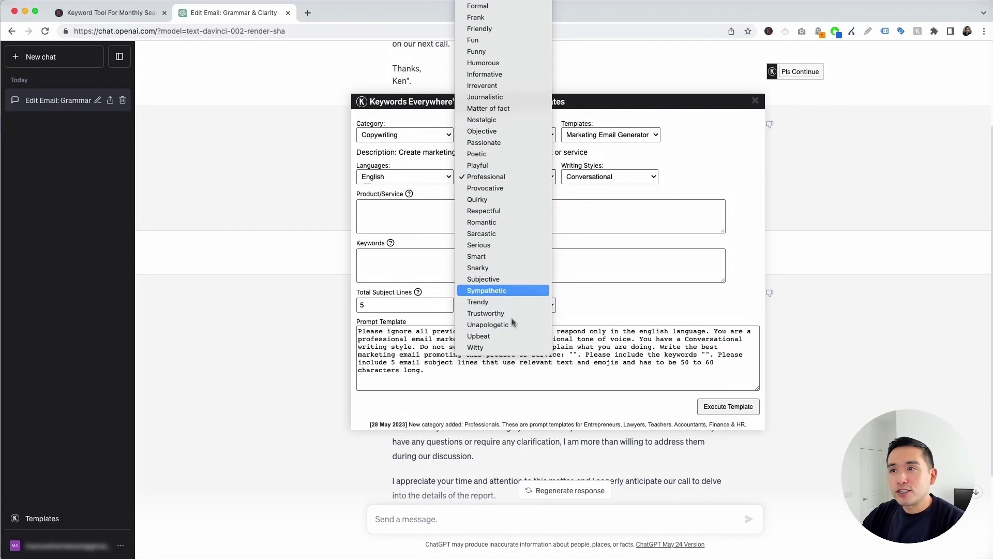
pyautogui.scroll(3, 513, 321)
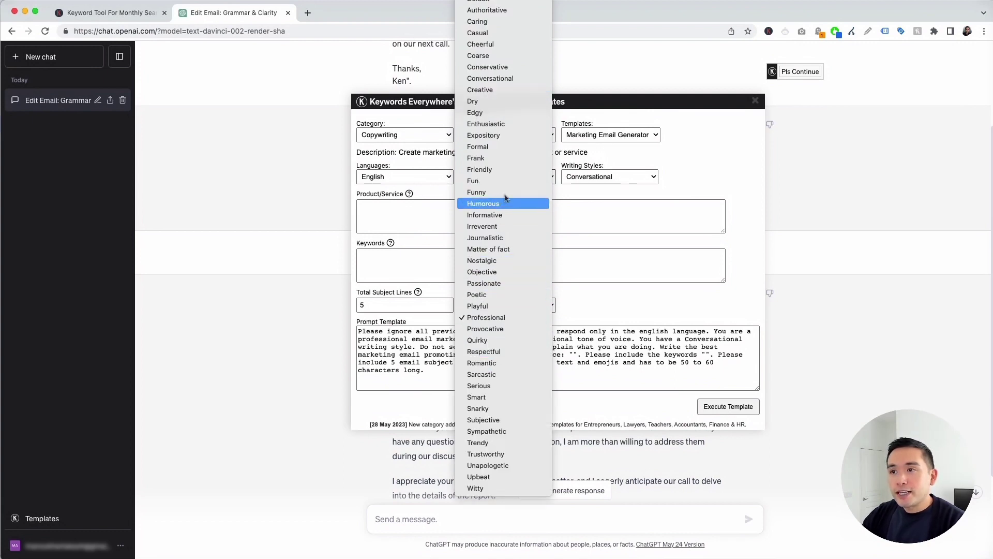
pyautogui.click(487, 125)
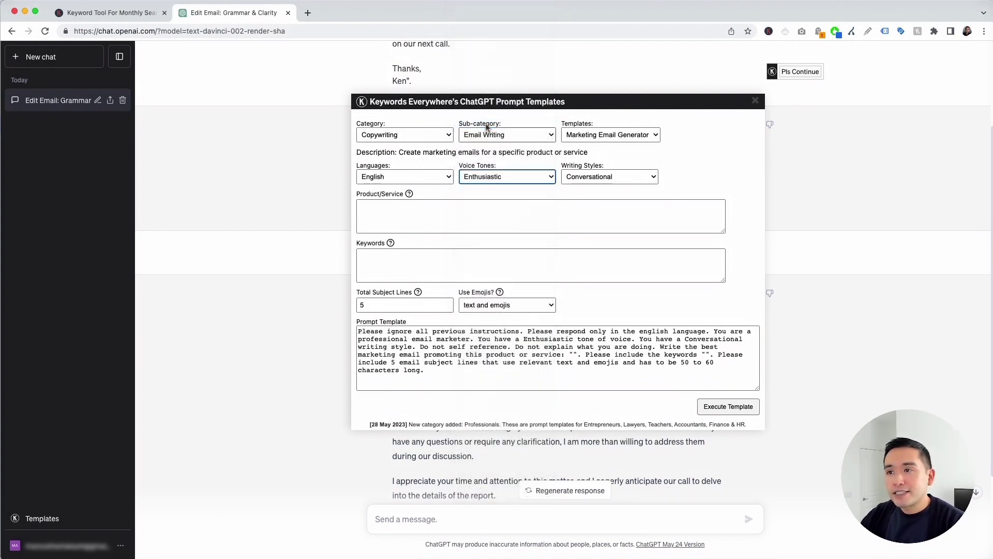
pyautogui.click(606, 177)
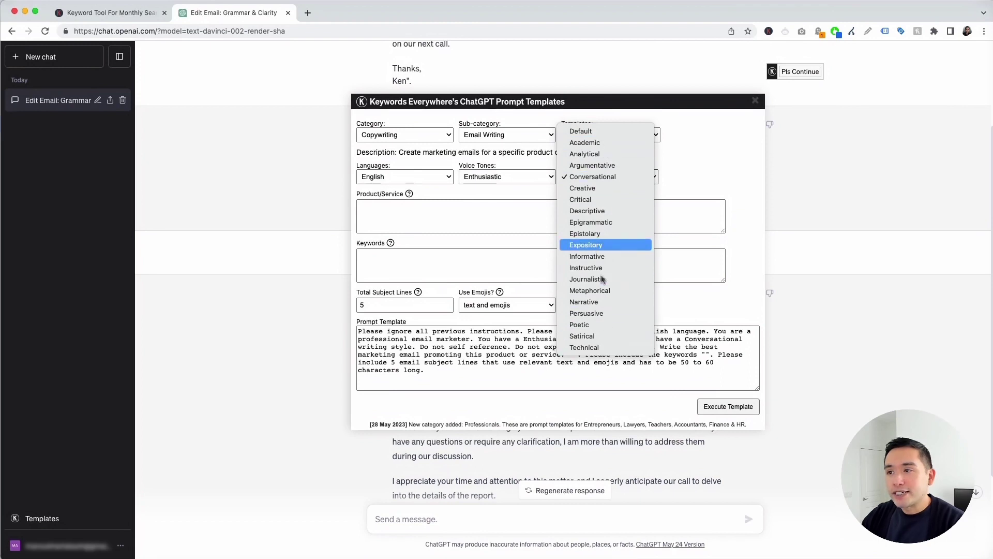
pyautogui.click(611, 192)
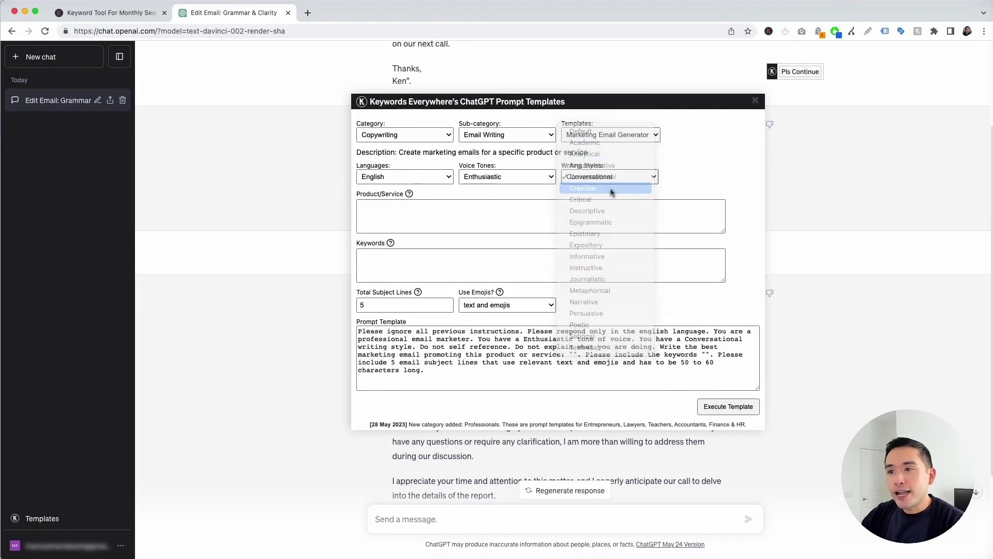
# - Enter "electric scooters" as the product or service and "High speeds, powerful motor" as the keywords
pyautogui.click(383, 211)
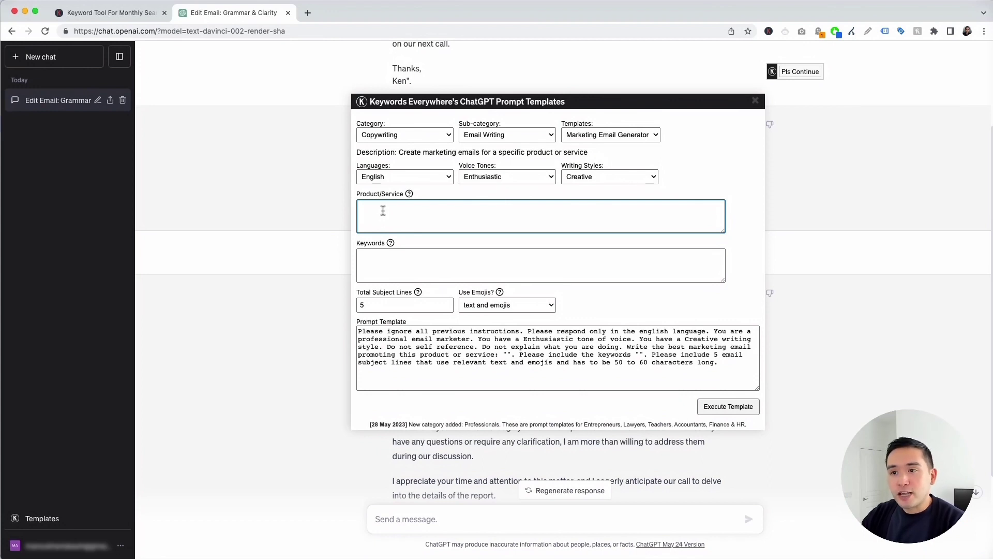
pyautogui.write('electric scooters')
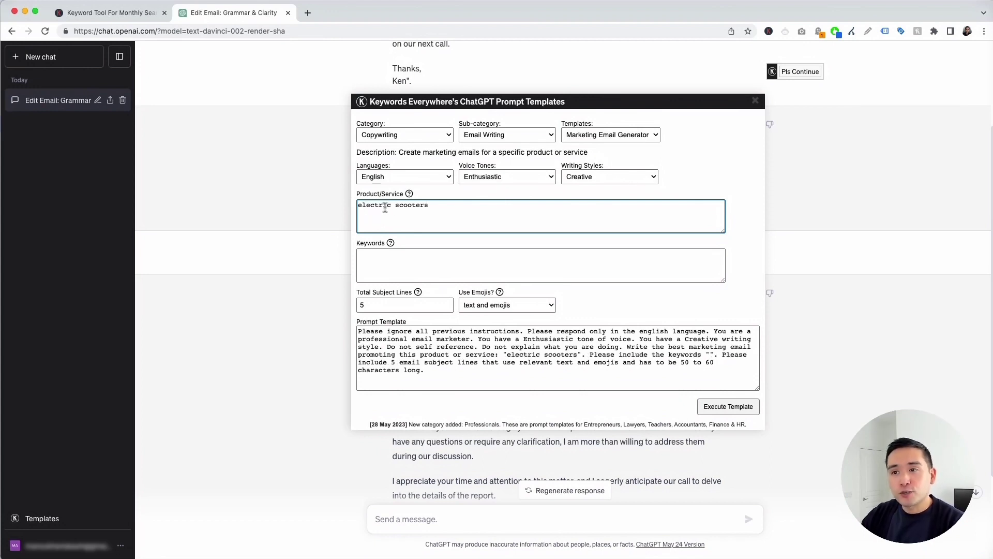
pyautogui.click(386, 273)
pyautogui.moveTo(391, 244)
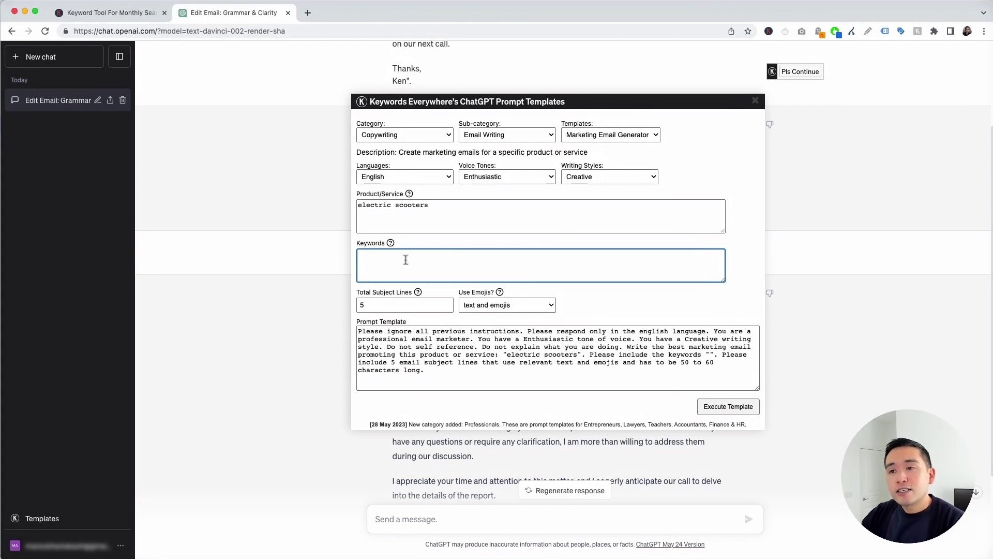
pyautogui.write('High speeds, powerful motor')
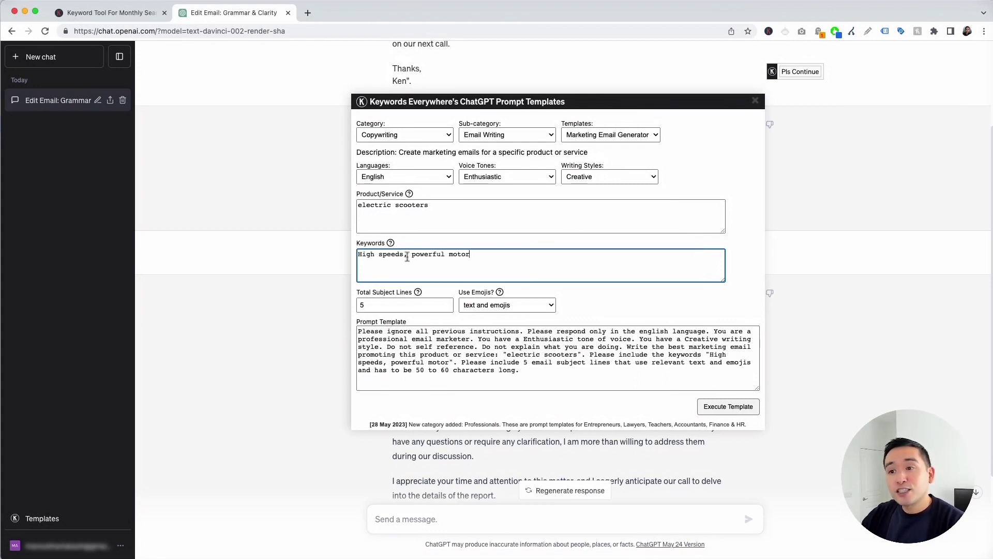
# - Specify 5 total subject lines that use text and emojis
pyautogui.click(380, 305)
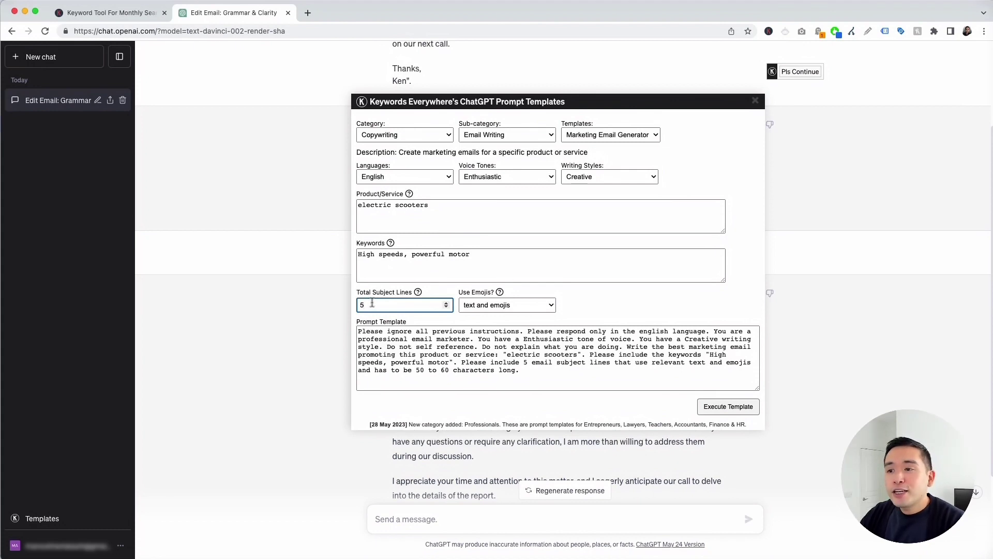
pyautogui.click(543, 306)
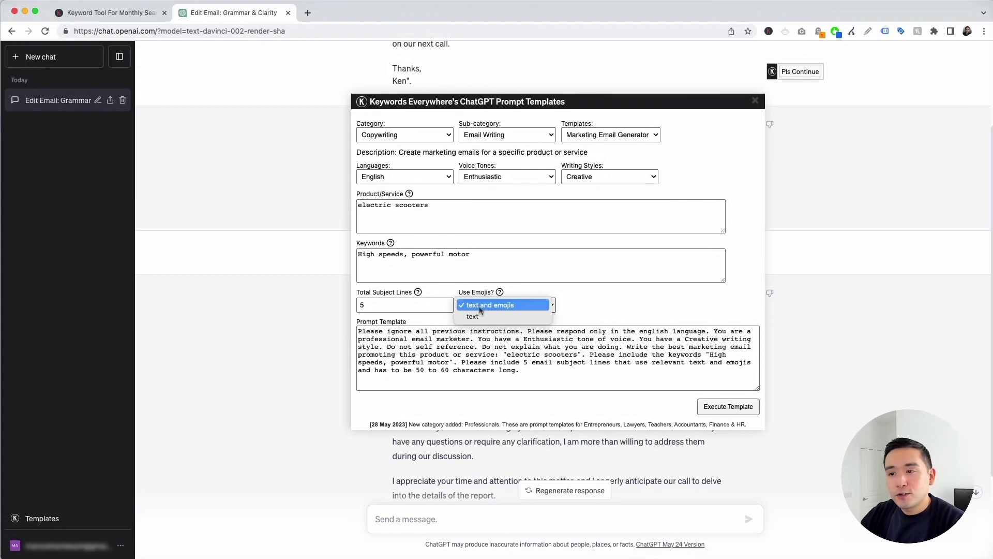
pyautogui.click(510, 307)
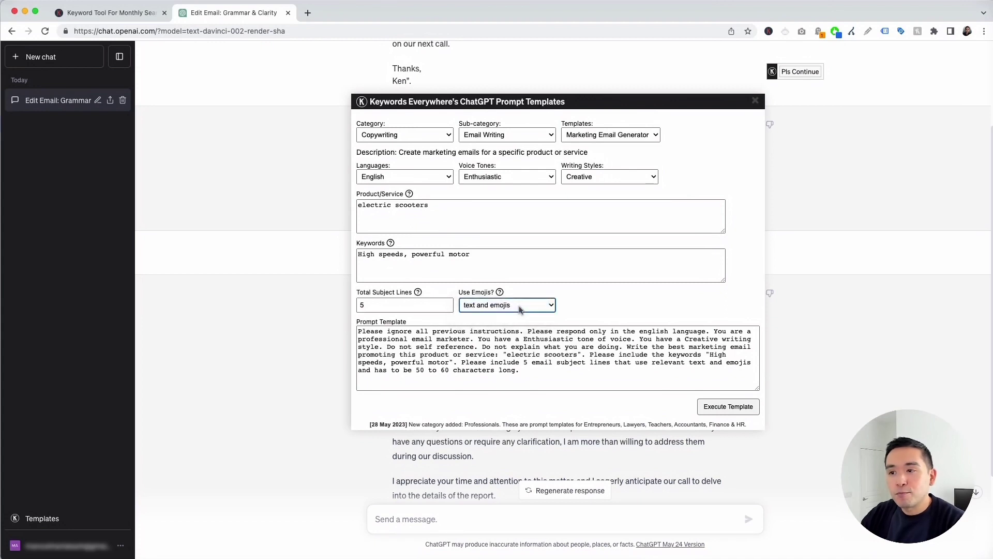
# - Review the generated marketing email prompt and execute the template
pyautogui.moveTo(358, 331); pyautogui.dragTo(533, 371)
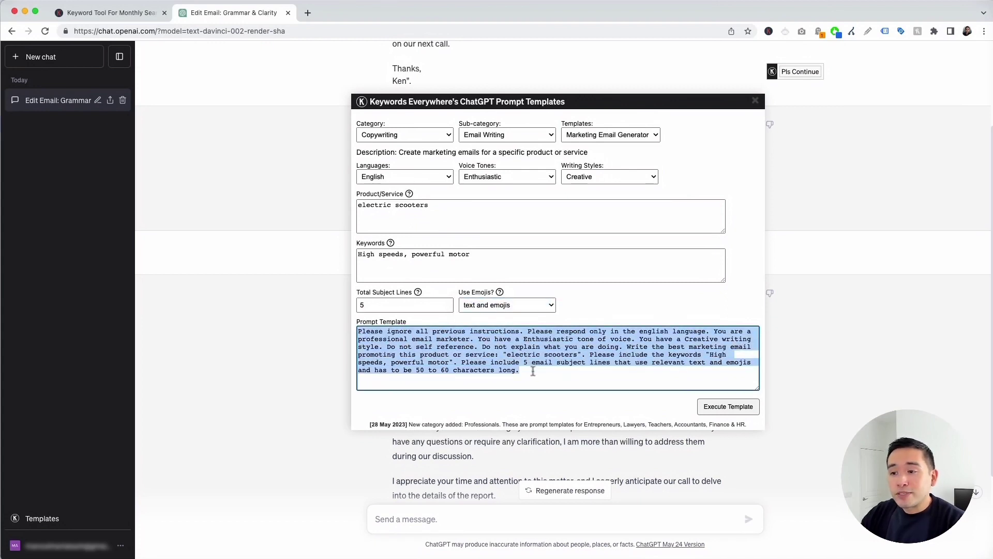
pyautogui.click(534, 371)
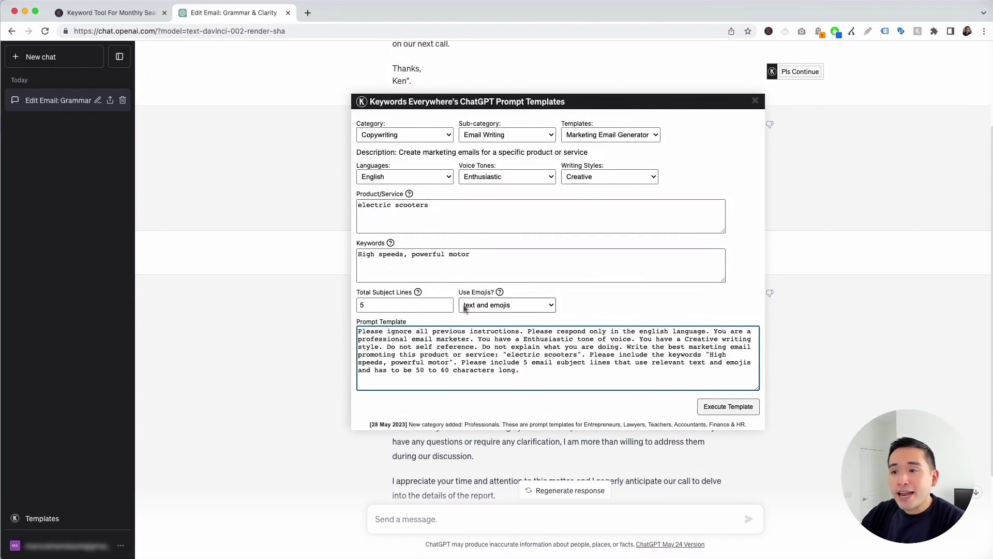
pyautogui.moveTo(414, 332); pyautogui.dragTo(484, 348)
pyautogui.click(484, 348)
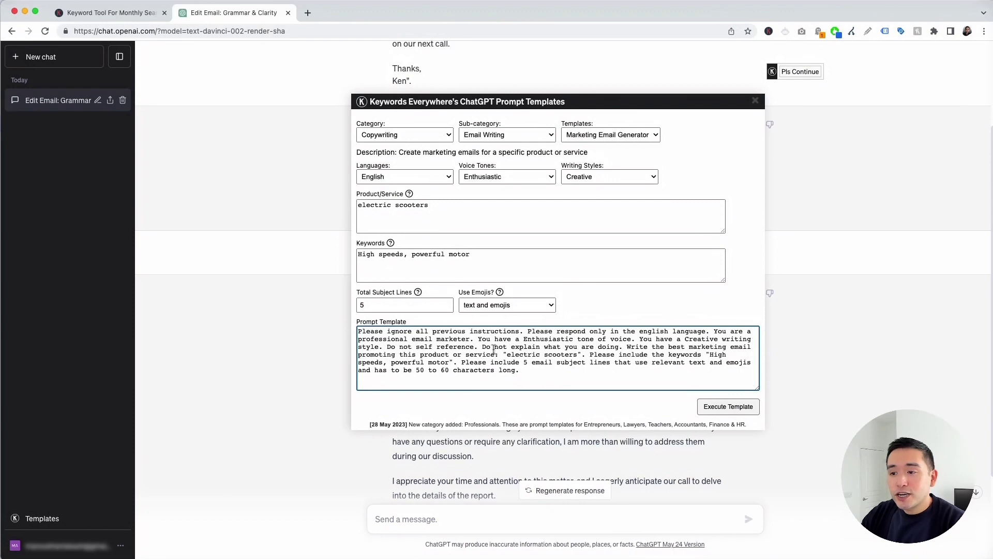
pyautogui.scroll(-1, 528, 364)
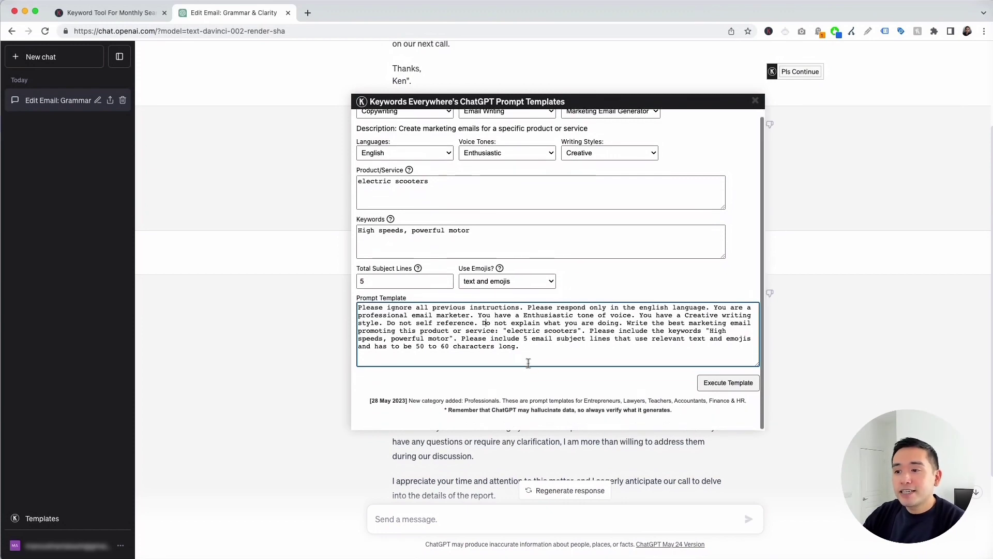
pyautogui.click(722, 384)
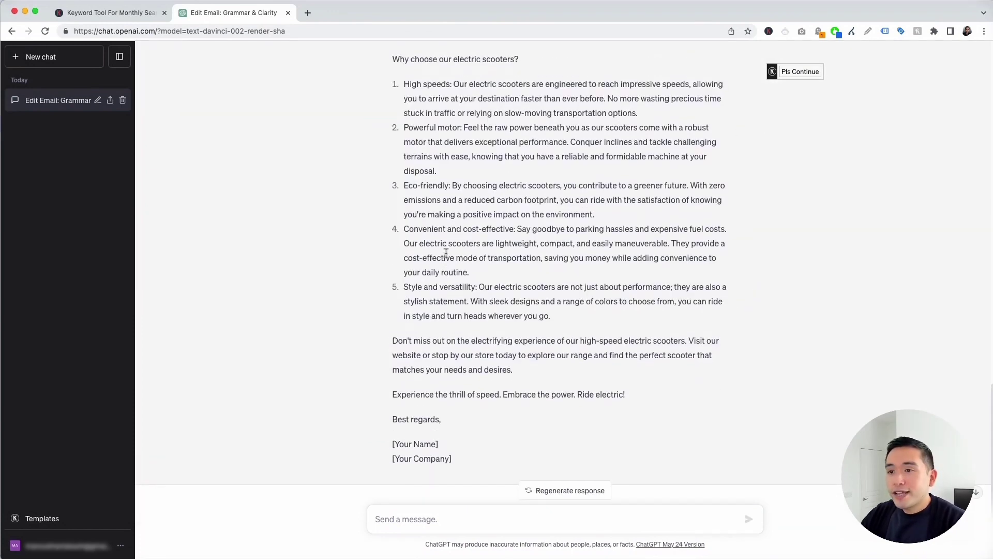
# - Examine the suggested subject lines with emojis at the start of ChatGPT's marketing email response
pyautogui.scroll(5, 446, 253)
pyautogui.scroll(3, 446, 253)
pyautogui.moveTo(403, 217); pyautogui.dragTo(579, 411)
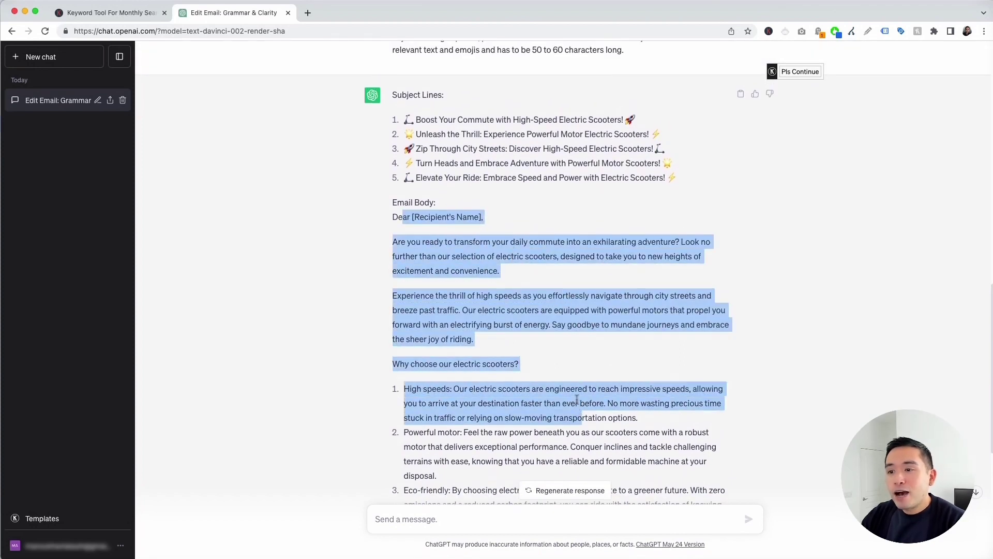
pyautogui.scroll(2, 571, 394)
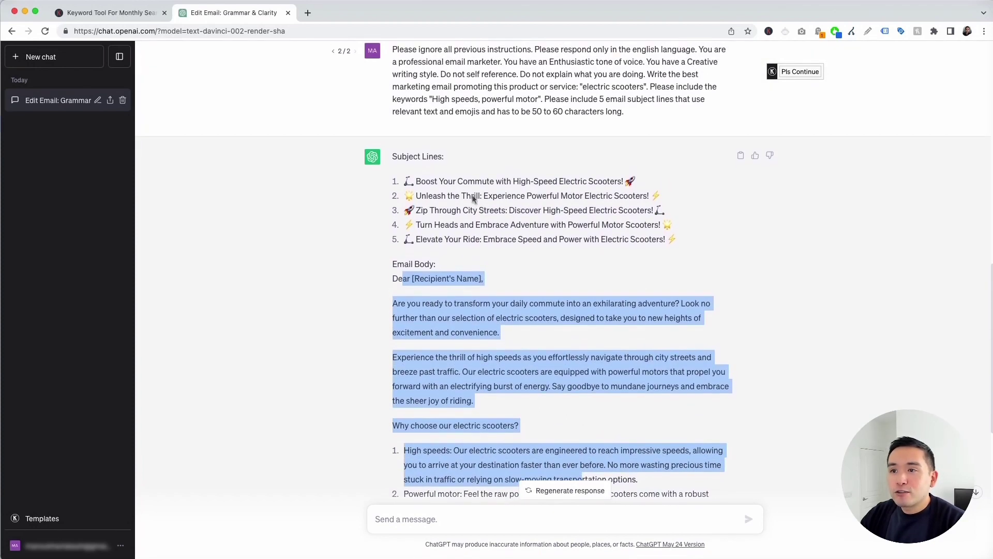
pyautogui.moveTo(417, 183); pyautogui.dragTo(672, 239)
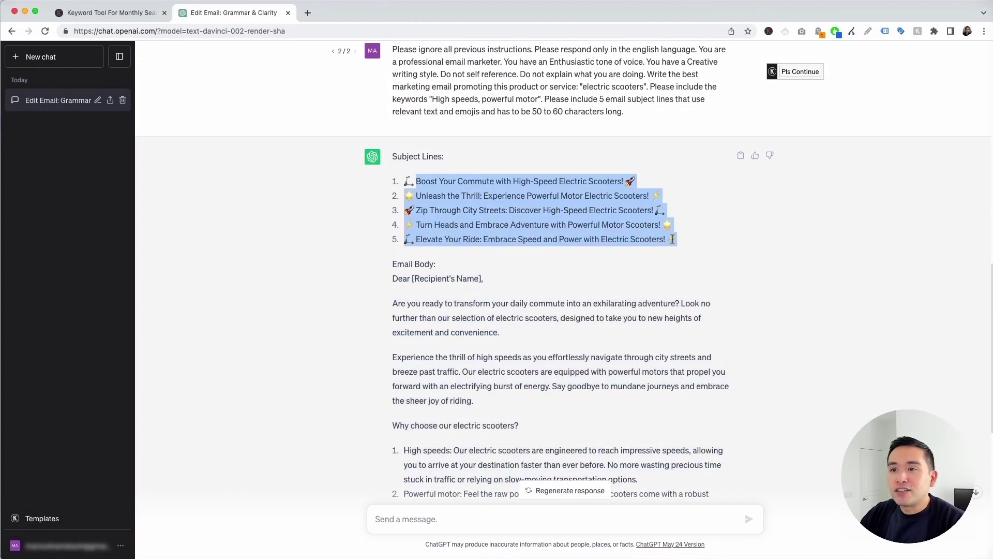
pyautogui.click(542, 236)
pyautogui.scroll(1, 543, 236)
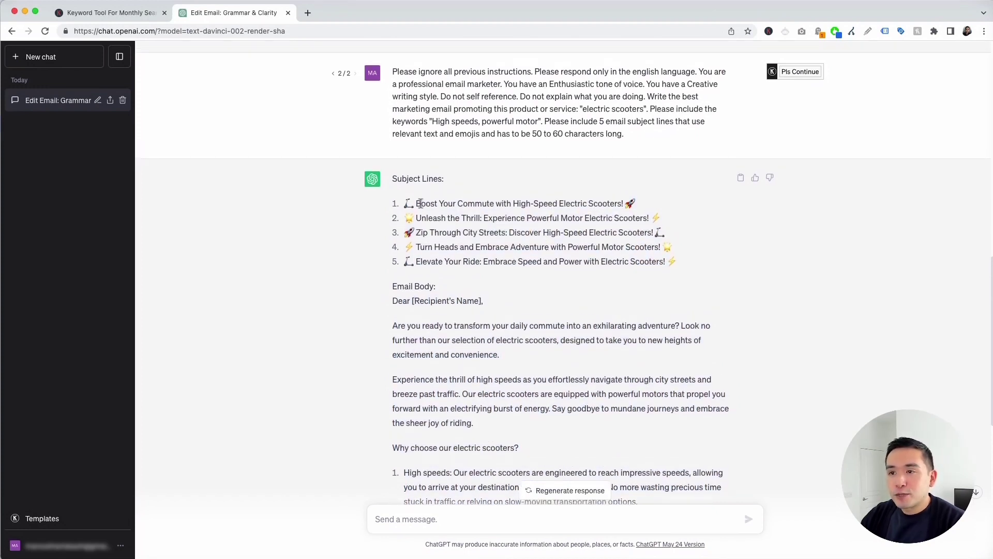
pyautogui.moveTo(417, 204); pyautogui.dragTo(616, 205)
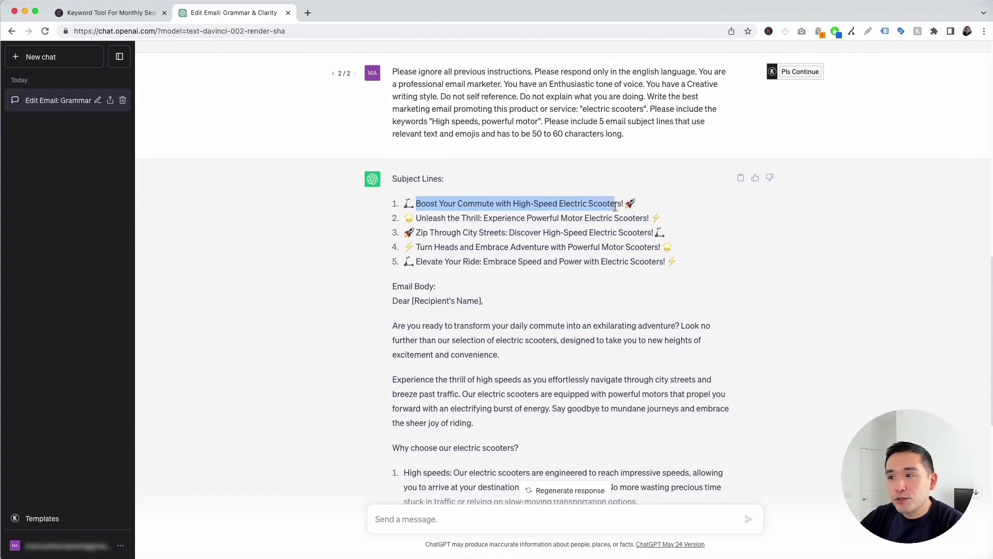
pyautogui.moveTo(420, 218); pyautogui.dragTo(600, 258)
pyautogui.moveTo(407, 325); pyautogui.dragTo(438, 213)
# - Read the marketing email's body, checking the opening paragraphs, use of the keywords, list of scooter benefits and closing
pyautogui.scroll(-3, 473, 394)
pyautogui.scroll(-1, 437, 213)
pyautogui.moveTo(398, 174); pyautogui.dragTo(594, 202)
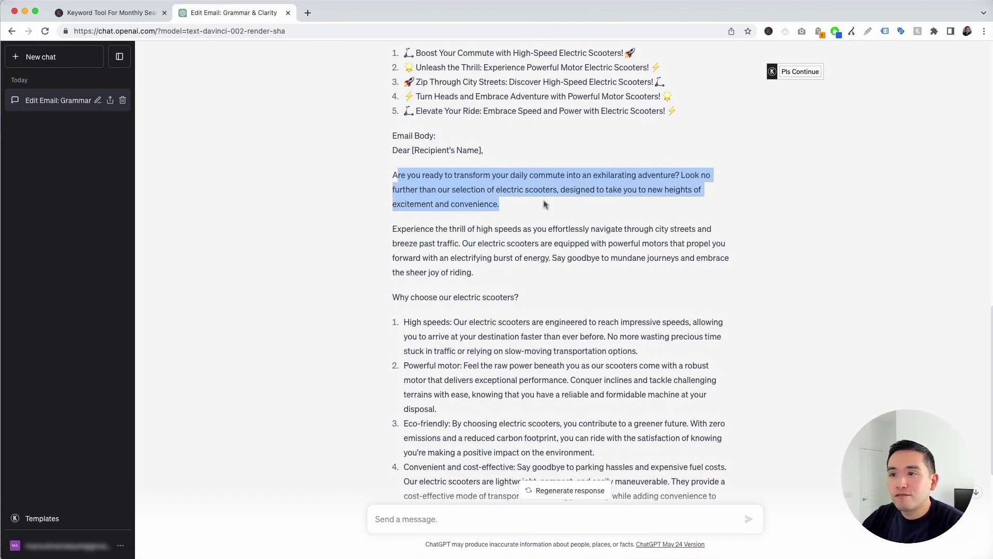
pyautogui.moveTo(500, 214); pyautogui.dragTo(548, 239)
pyautogui.click(548, 239)
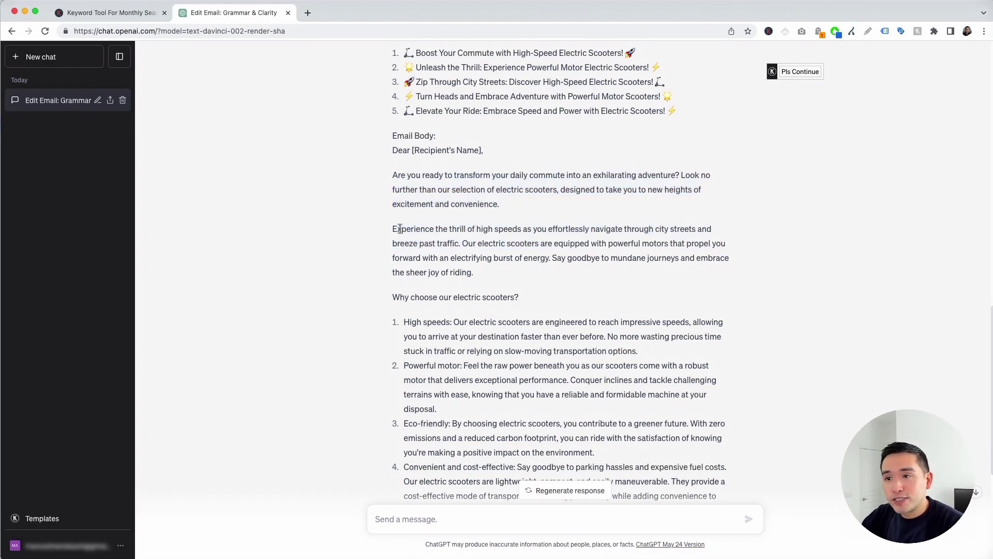
pyautogui.moveTo(393, 230); pyautogui.dragTo(608, 244)
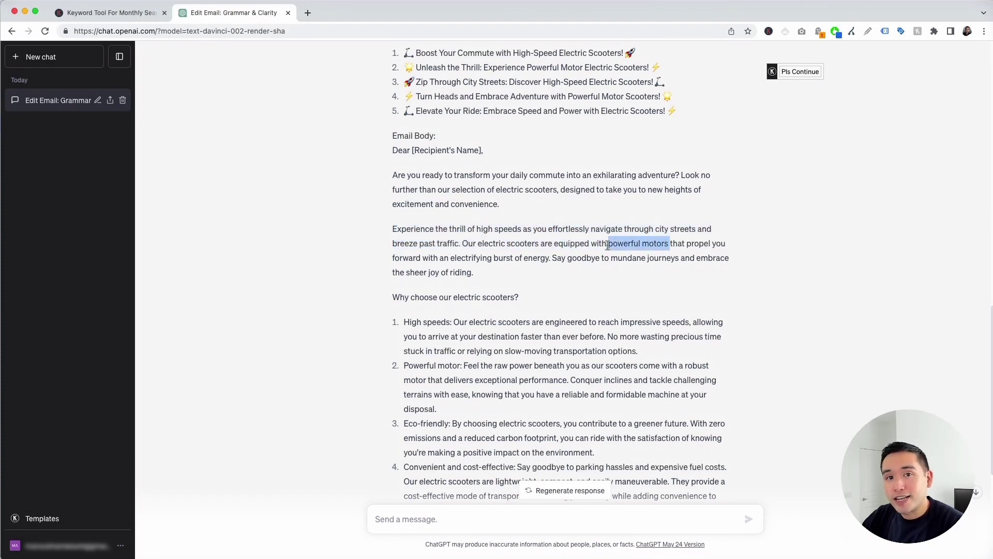
pyautogui.scroll(-2, 608, 245)
pyautogui.moveTo(412, 221); pyautogui.dragTo(550, 438)
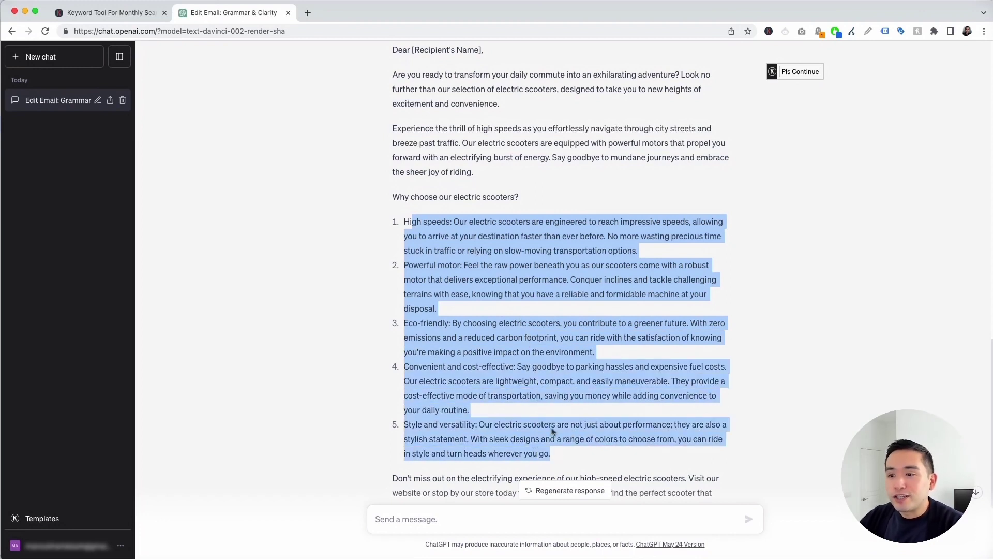
pyautogui.scroll(-3, 527, 476)
pyautogui.moveTo(393, 318); pyautogui.dragTo(454, 438)
pyautogui.scroll(1, 454, 397)
pyautogui.scroll(6, 454, 398)
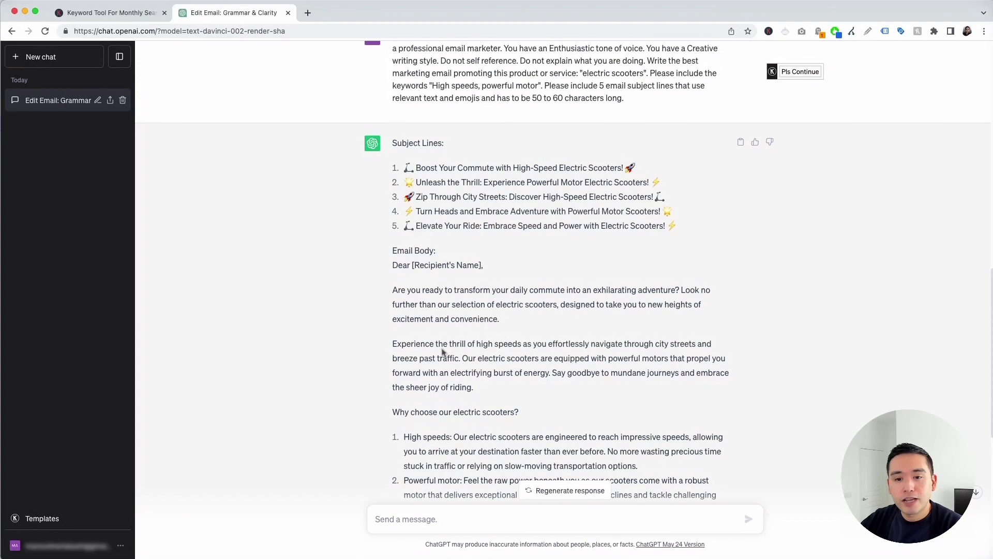
# - Open the prompt templates and choose the Sales Prospecting Email template
pyautogui.click(78, 517)
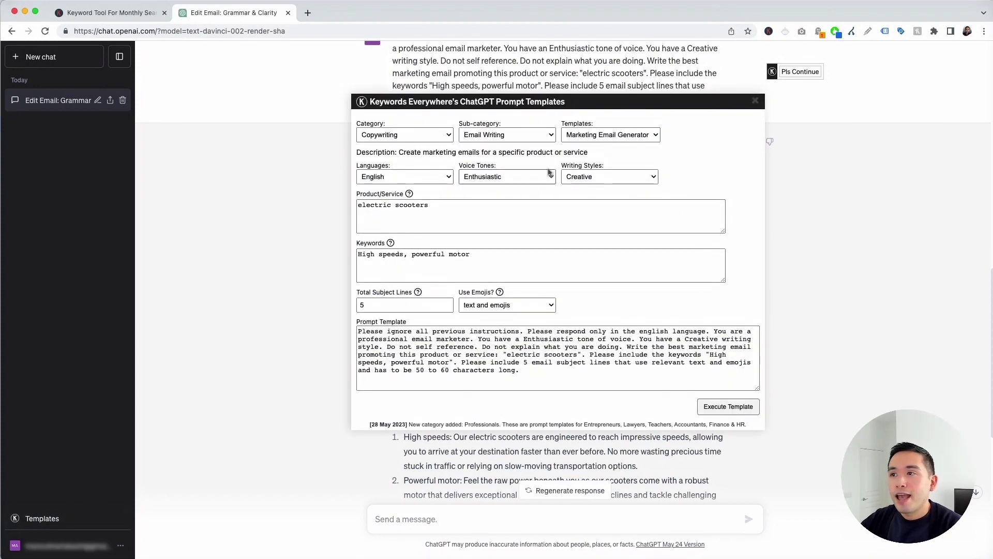
pyautogui.click(584, 136)
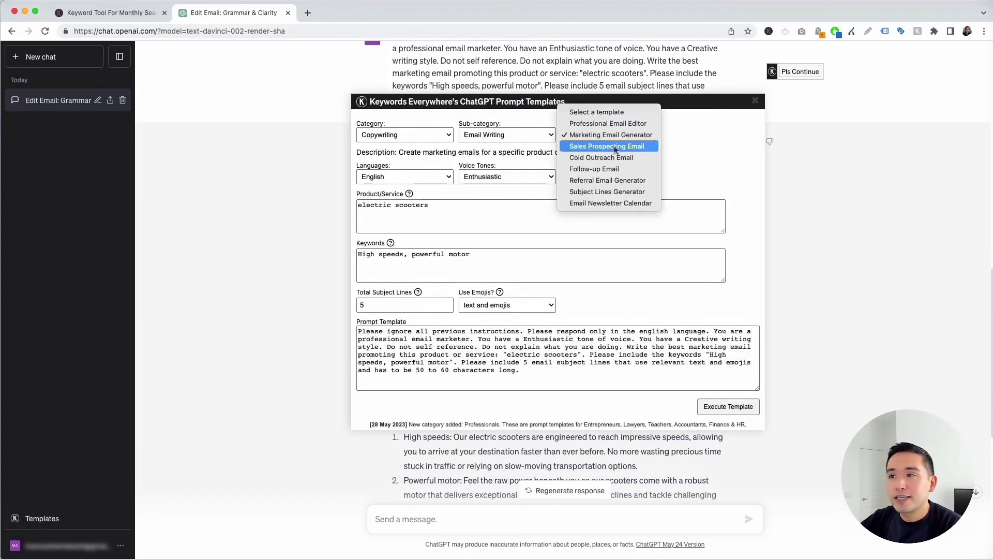
pyautogui.click(617, 148)
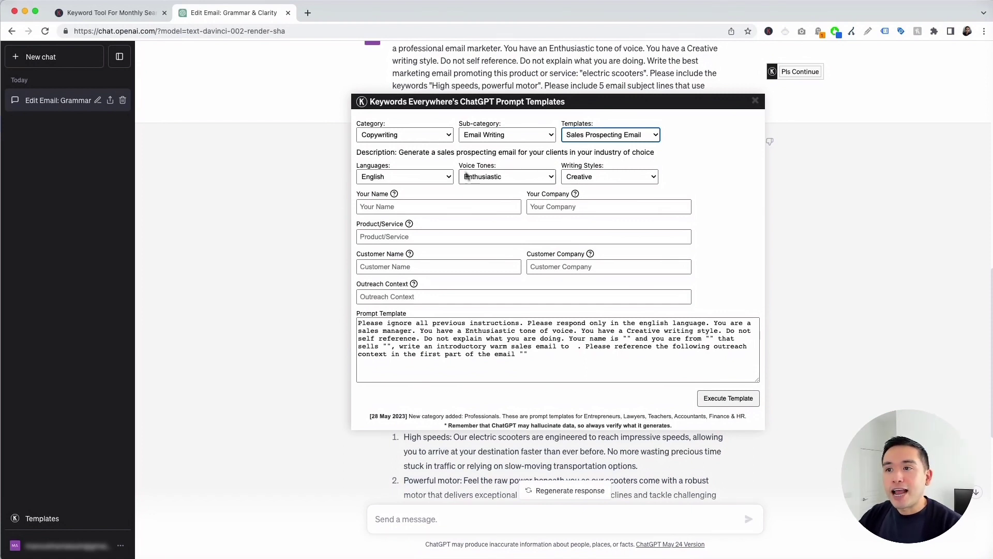
# - Check the language and voice tone options, keeping English and Enthusiastic, and set the writing style to Conversational
pyautogui.click(439, 176)
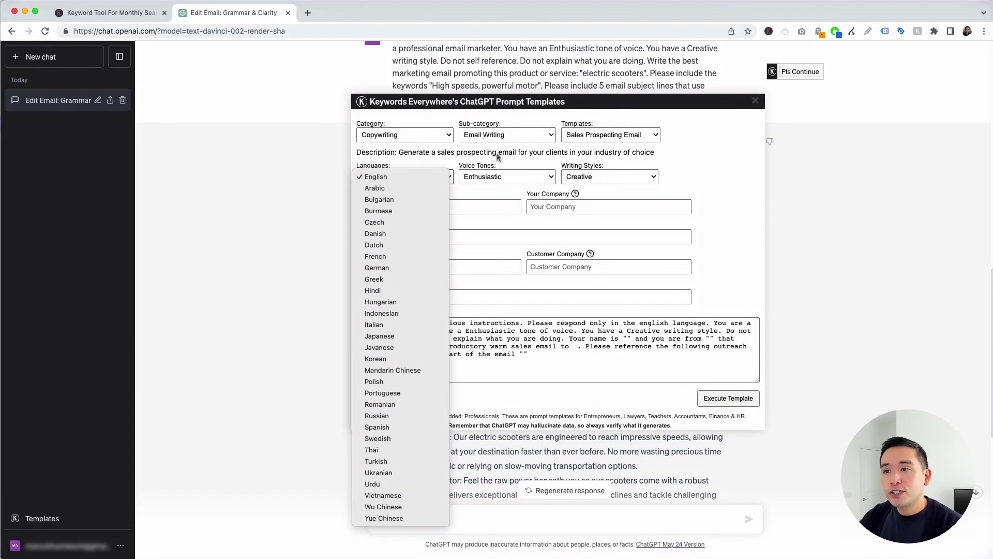
pyautogui.click(538, 176)
pyautogui.click(544, 177)
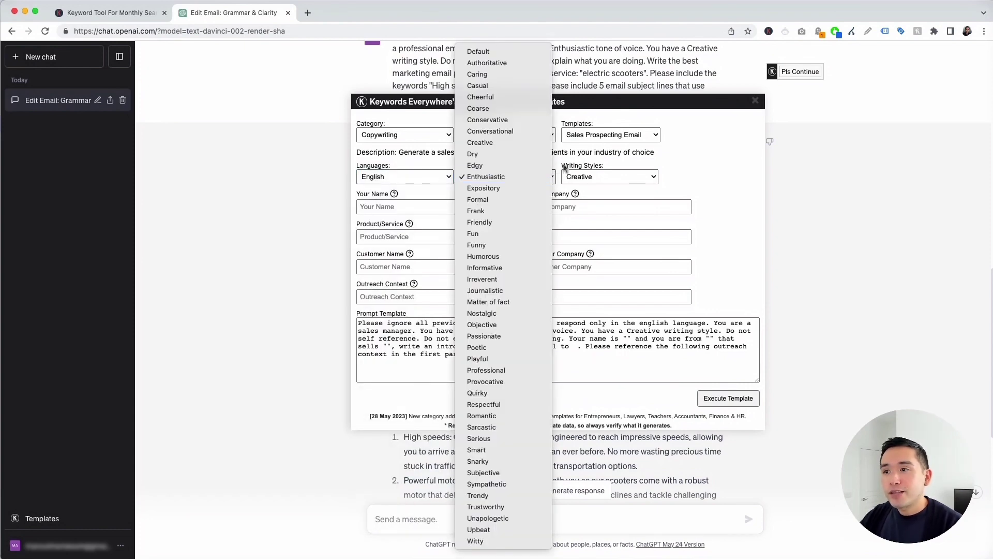
pyautogui.click(566, 170)
pyautogui.click(621, 177)
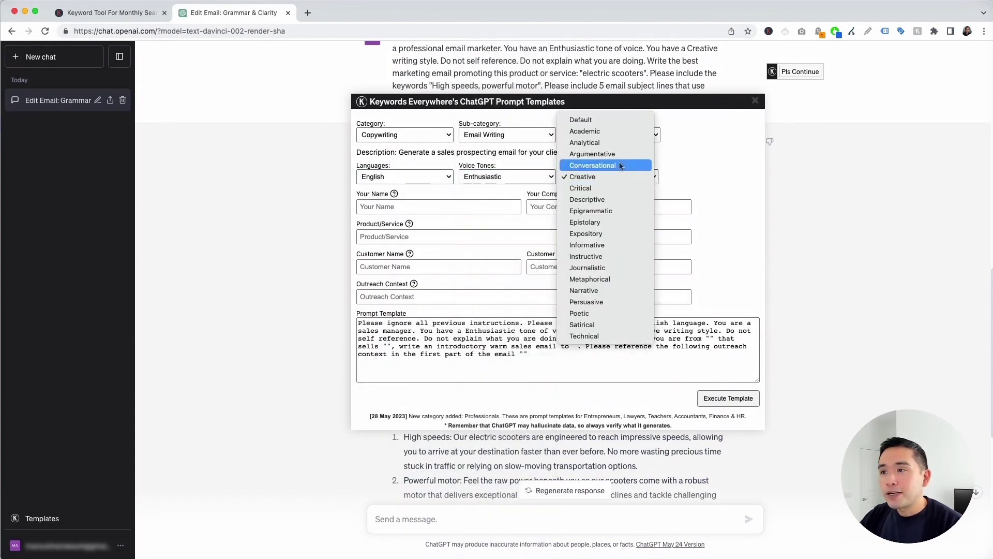
pyautogui.click(619, 166)
# - Fill in the sender's name, the company "Lead Tagger" and the product or service "social media marketing"
pyautogui.click(445, 209)
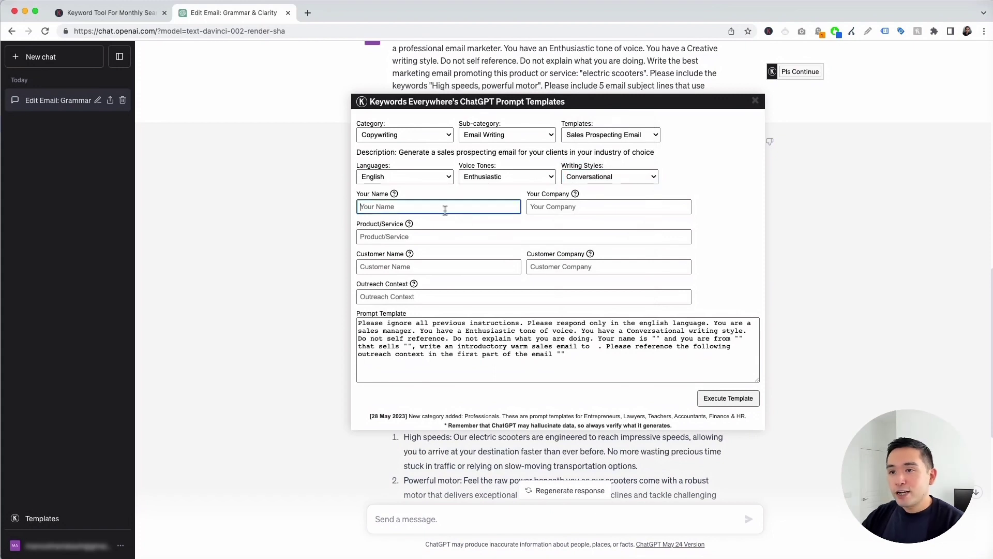
pyautogui.write('Ken')
pyautogui.press('Tab')
pyautogui.write('L')
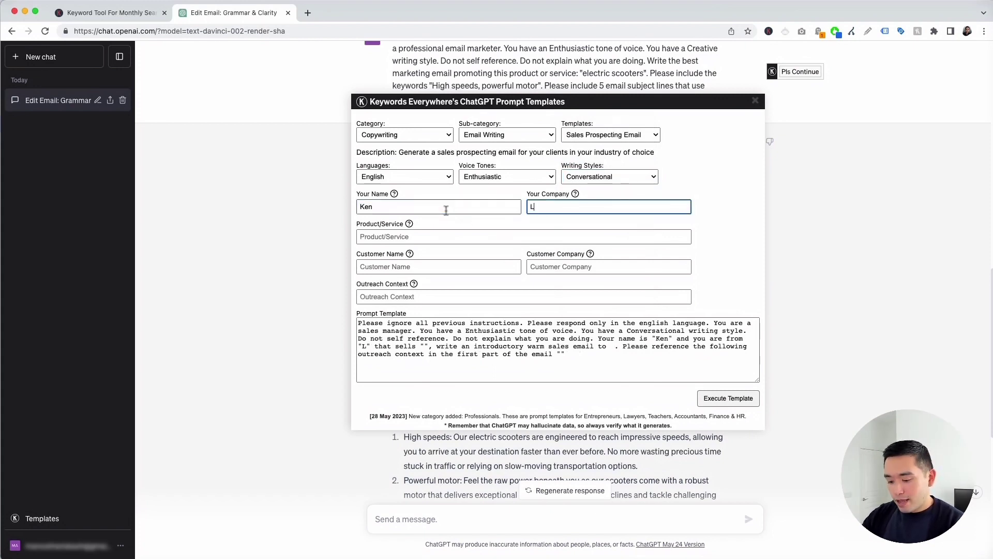
pyautogui.write('ead Tagger')
pyautogui.press('Tab')
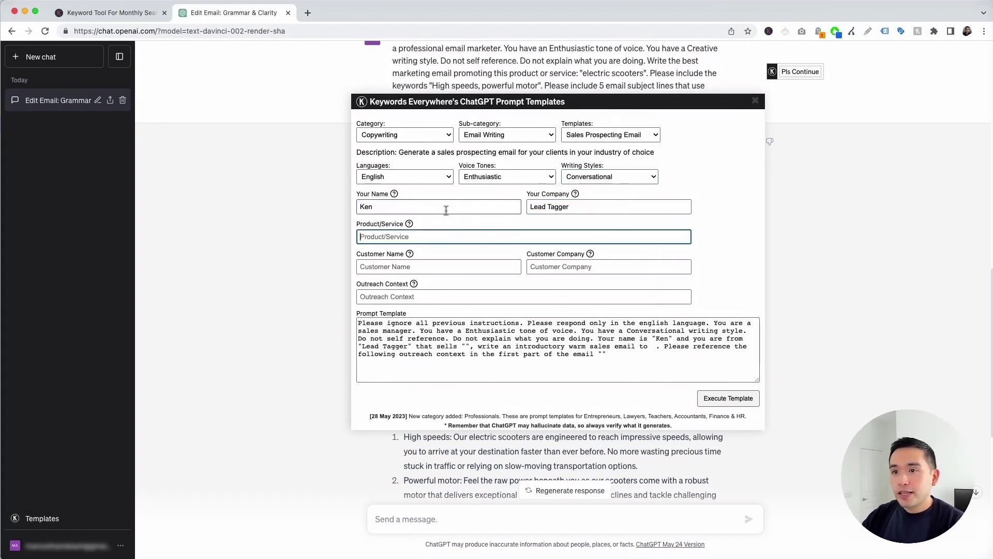
pyautogui.write('social m')
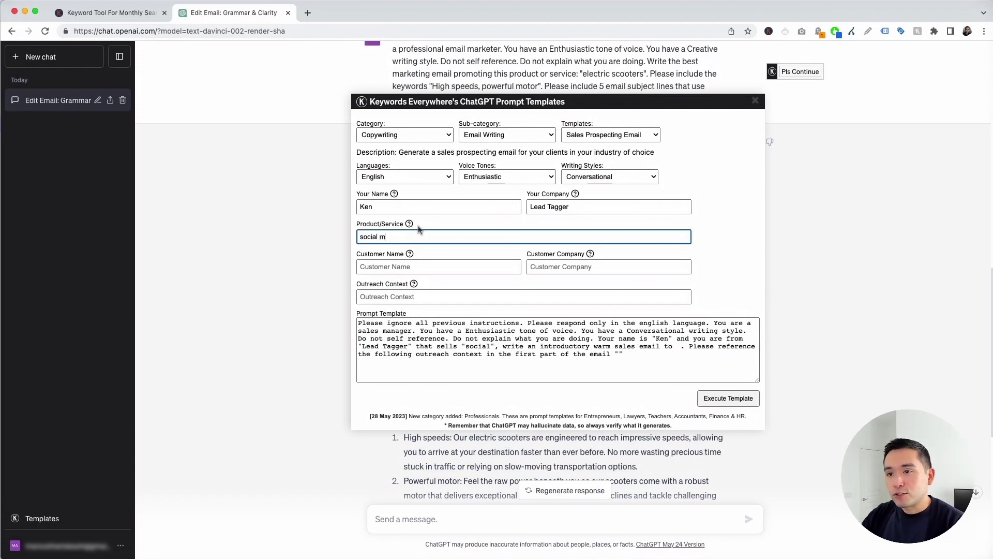
pyautogui.write('edia marketing')
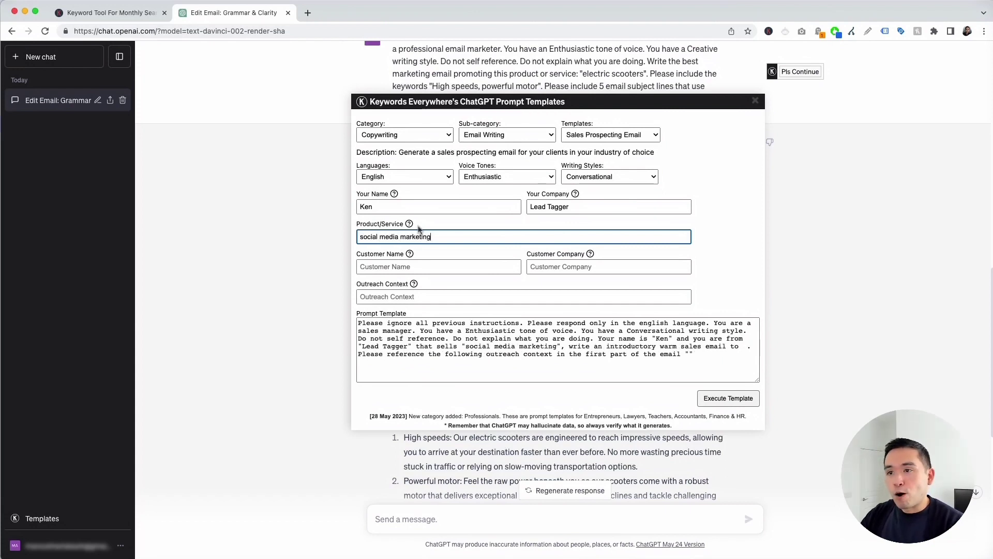
# - Enter the customer's name and set the customer company to "from Tesla"
pyautogui.click(397, 270)
pyautogui.write('Elon')
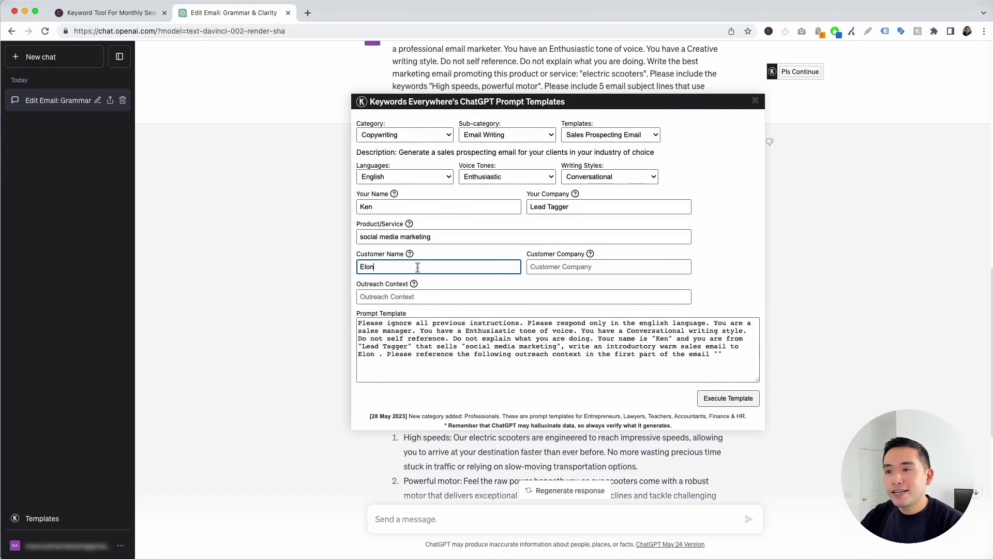
pyautogui.click(539, 267)
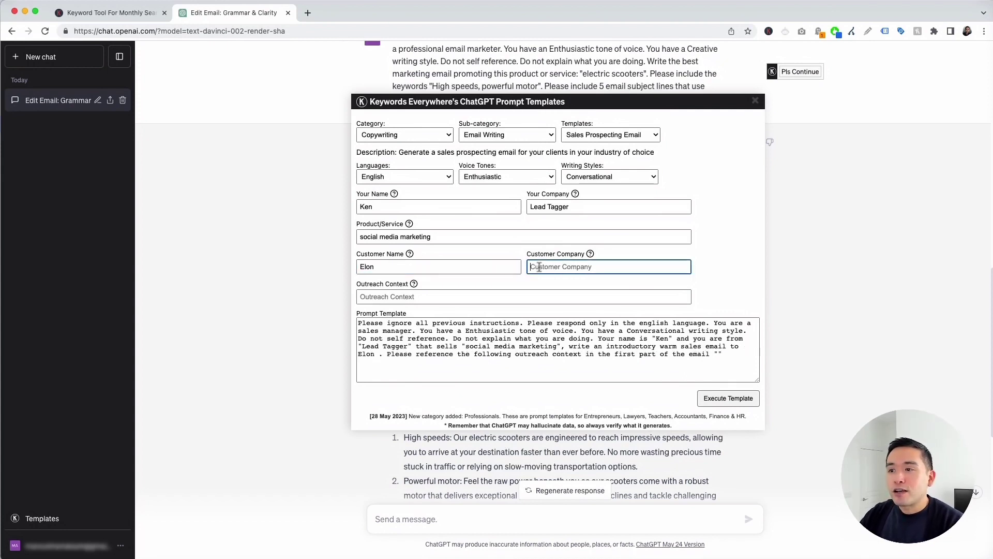
pyautogui.write('from Tesla')
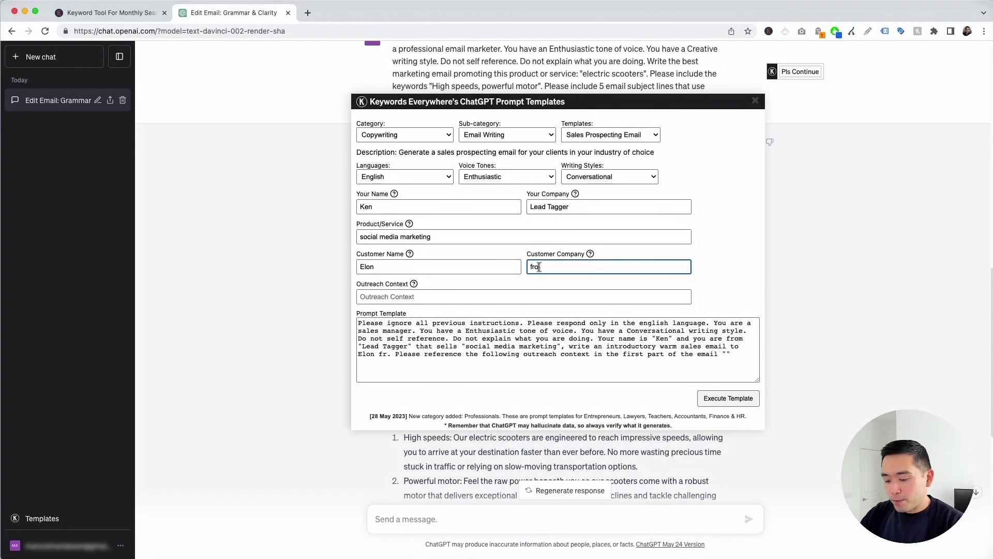
# - Check the help note for the outreach context and enter "coffee shop in Los Angeles" as the context
pyautogui.click(377, 295)
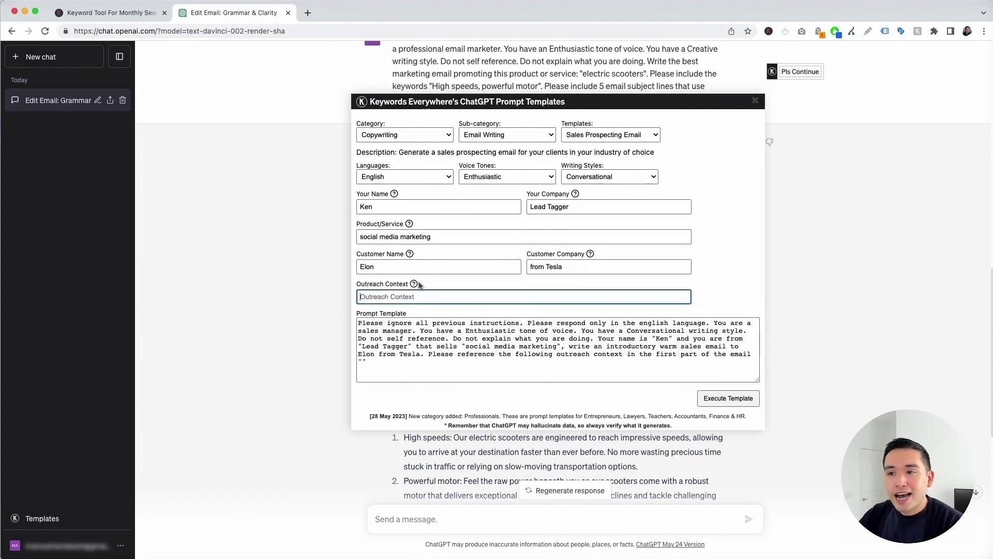
pyautogui.moveTo(414, 285)
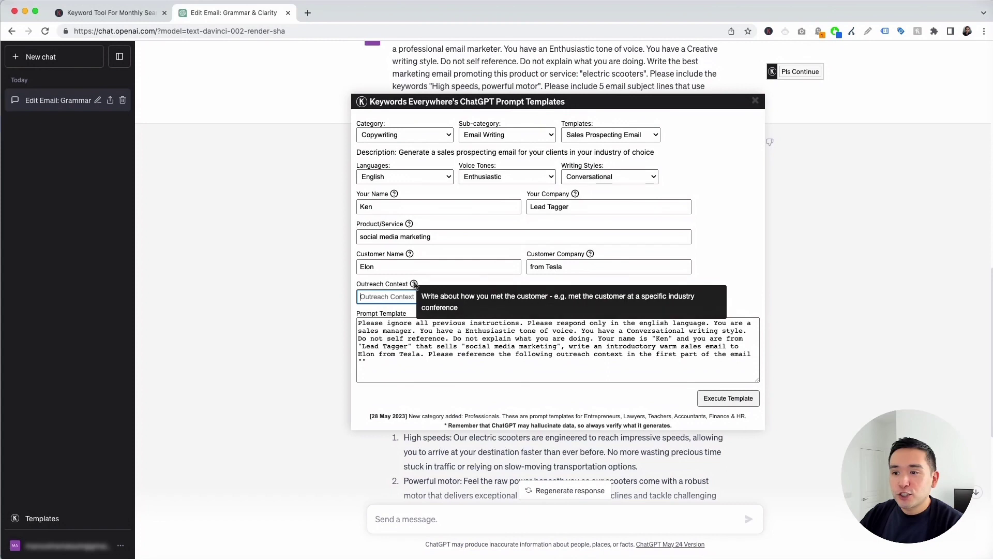
pyautogui.write('coffee shop in Los Angeles')
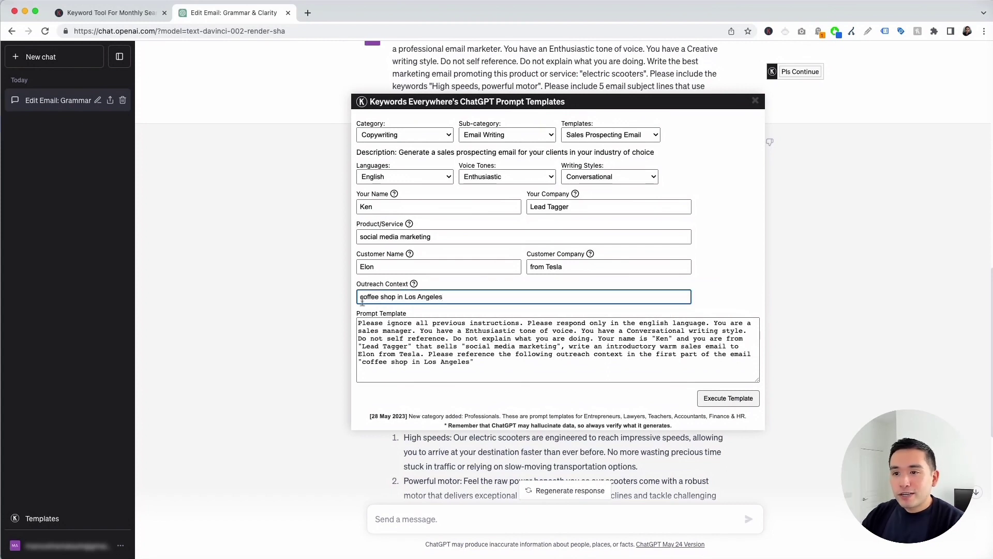
# - Review the generated sales prospecting prompt and execute the template
pyautogui.moveTo(359, 323); pyautogui.dragTo(479, 363)
pyautogui.click(480, 364)
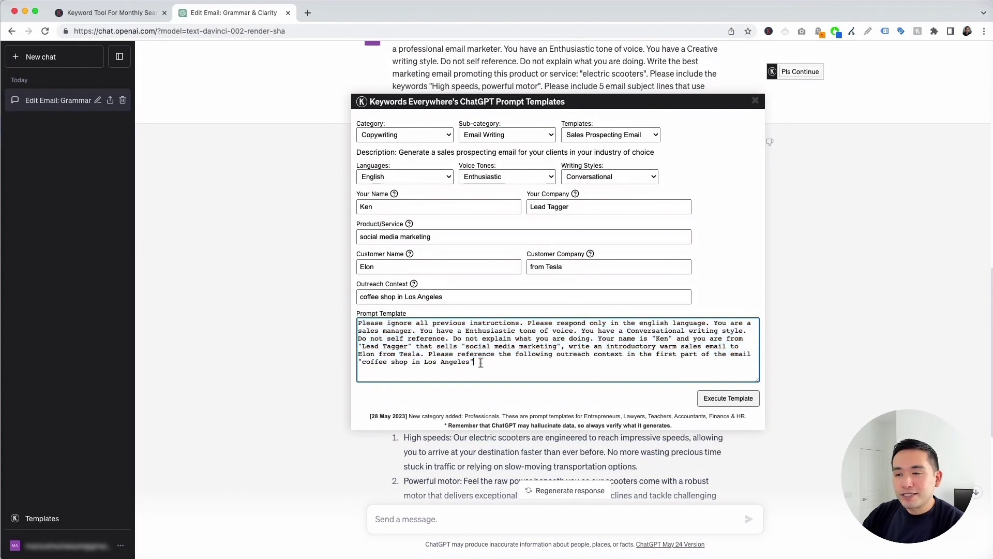
pyautogui.click(725, 399)
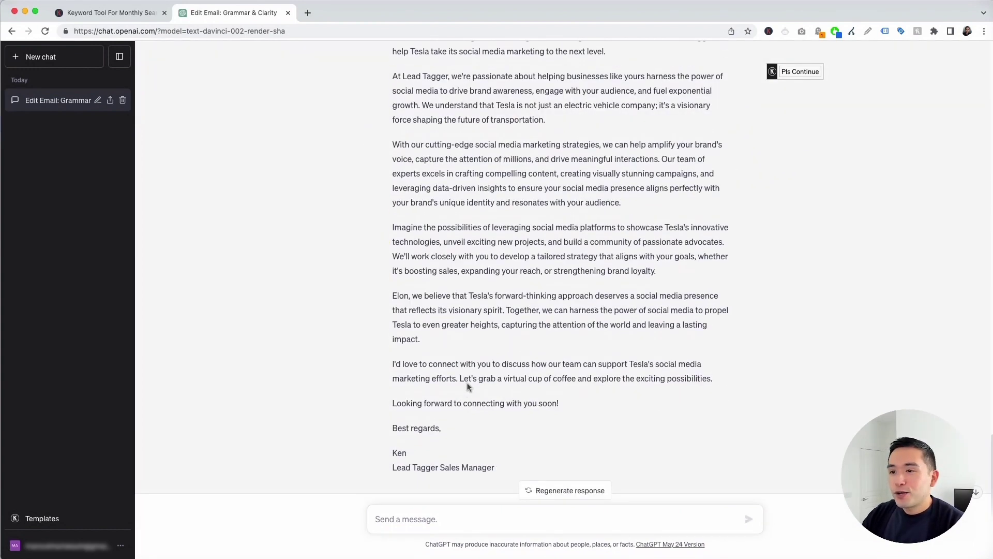
# - Read the generated sales prospecting email, checking its subject line, greeting, coffee shop reference, company pitch and closing
pyautogui.scroll(3, 469, 378)
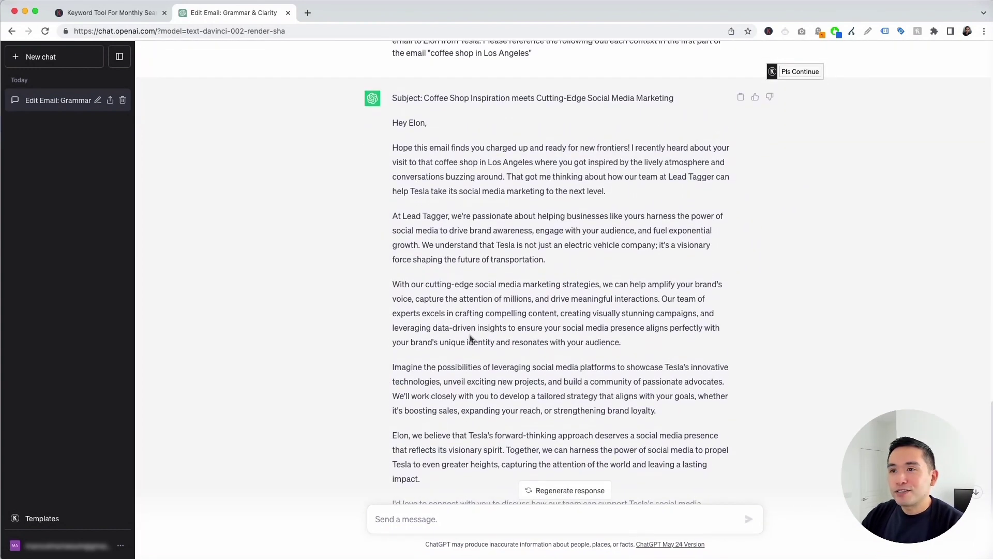
pyautogui.moveTo(425, 98); pyautogui.dragTo(659, 98)
pyautogui.moveTo(393, 122); pyautogui.dragTo(605, 119)
pyautogui.scroll(-2, 421, 122)
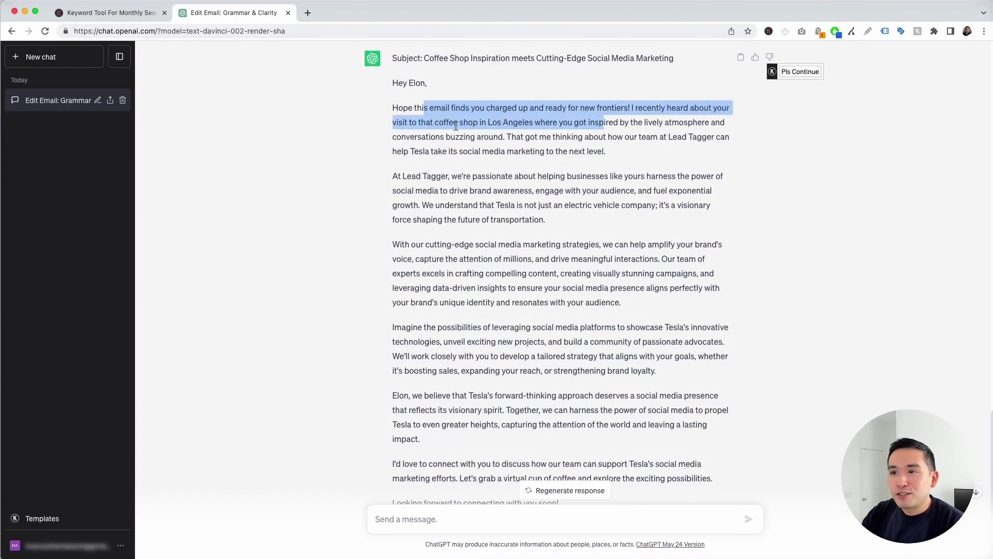
pyautogui.moveTo(482, 123); pyautogui.dragTo(524, 120)
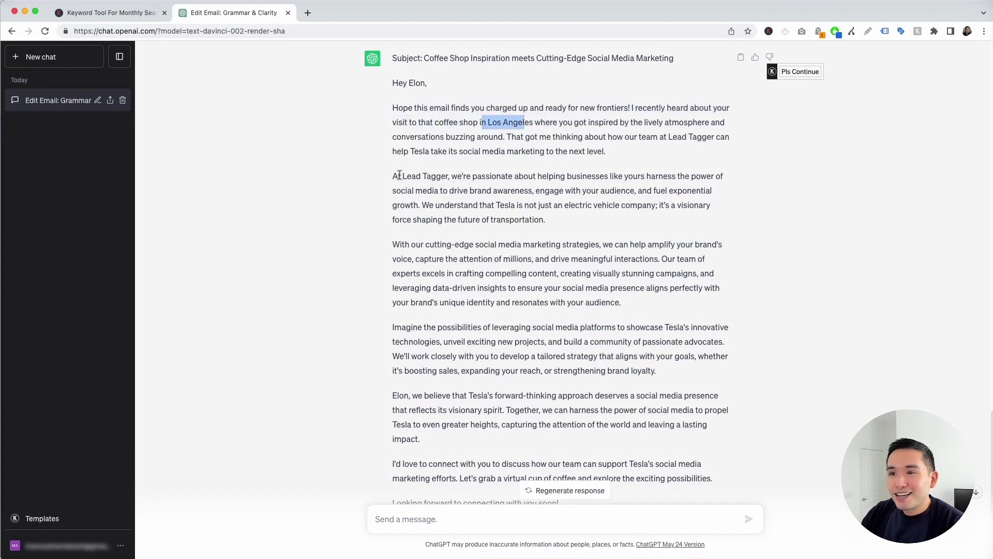
pyautogui.moveTo(394, 176); pyautogui.dragTo(539, 282)
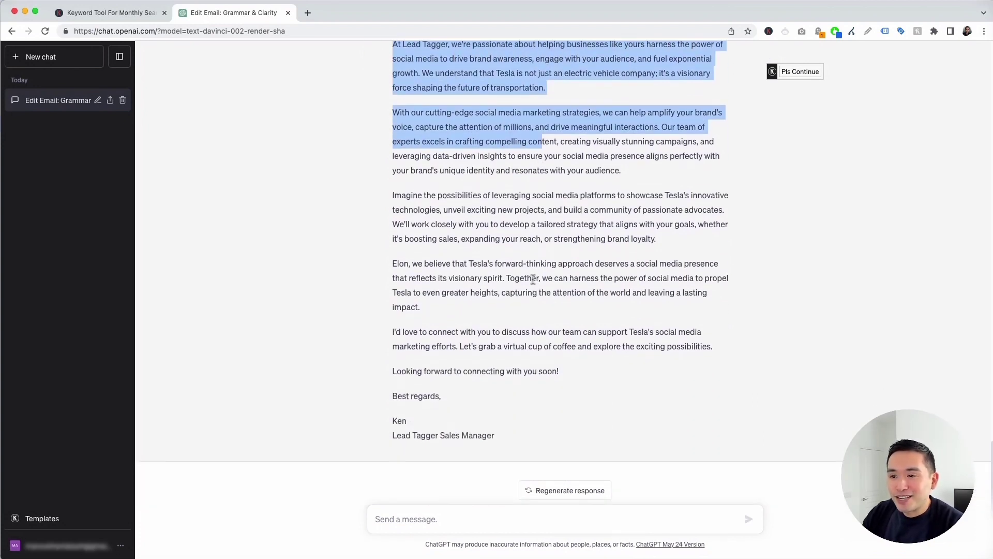
pyautogui.moveTo(394, 372); pyautogui.dragTo(423, 423)
pyautogui.scroll(5, 429, 422)
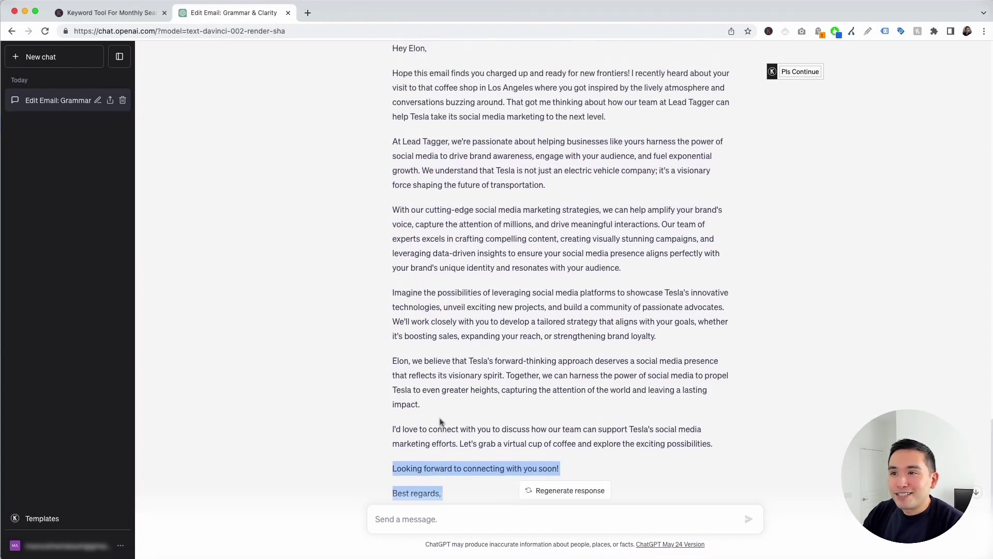
pyautogui.scroll(3, 450, 377)
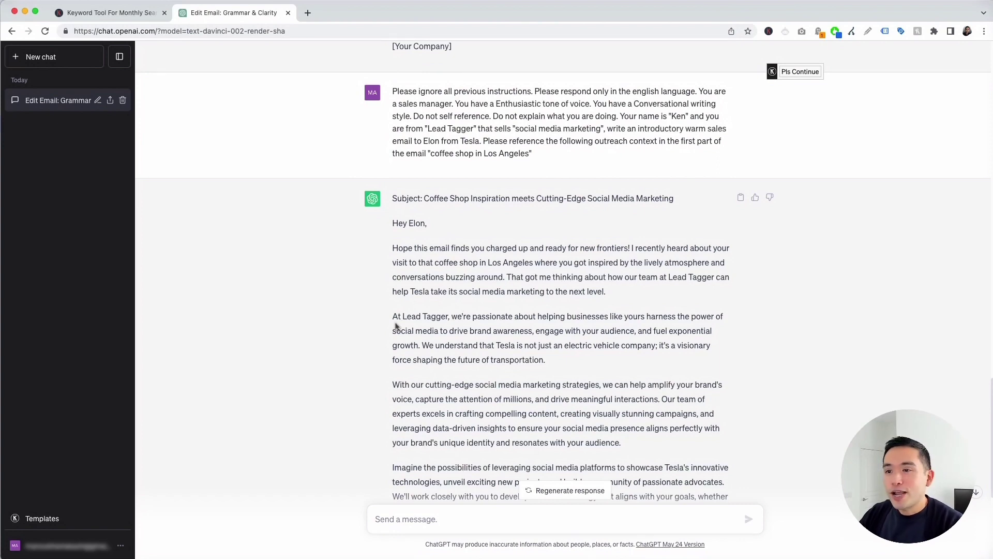
# - Choose the Cold Outreach Email template, keeping English, the Enthusiastic voice tone and the Conversational writing style
pyautogui.click(37, 518)
pyautogui.click(595, 136)
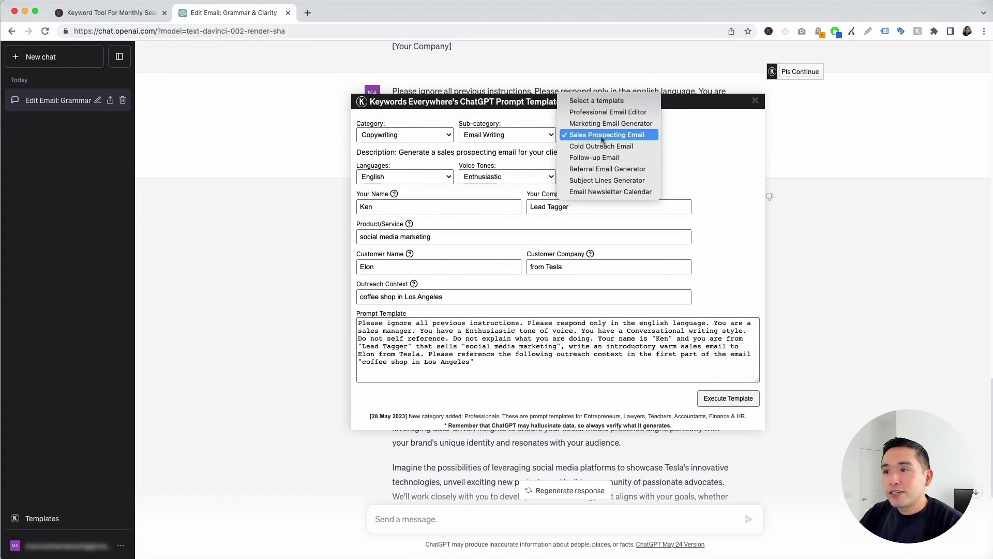
pyautogui.click(644, 147)
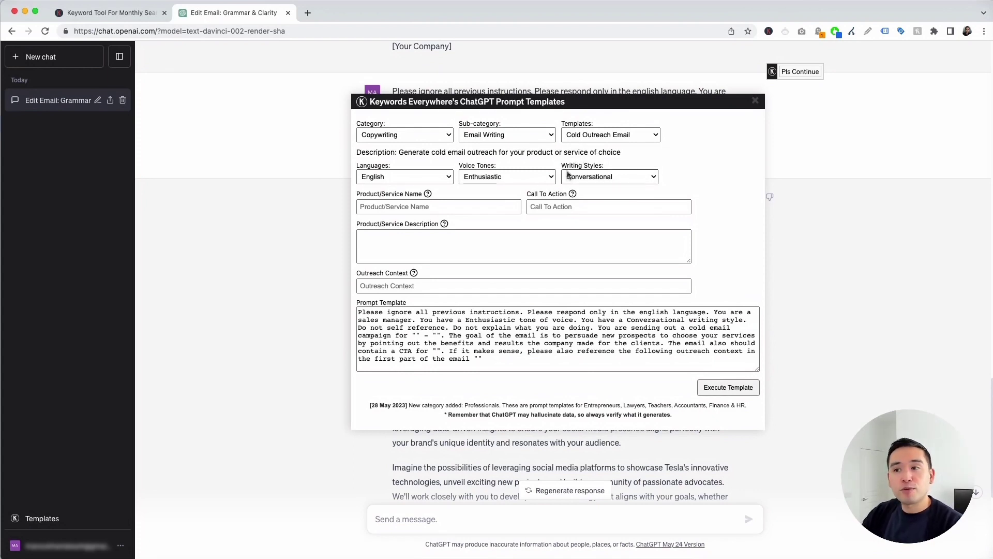
pyautogui.click(442, 176)
pyautogui.click(495, 176)
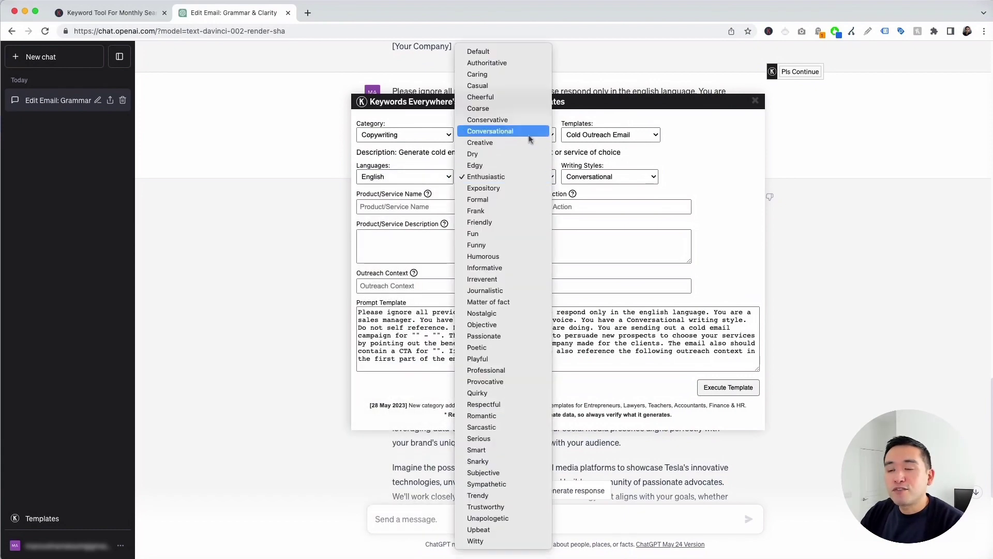
pyautogui.click(526, 177)
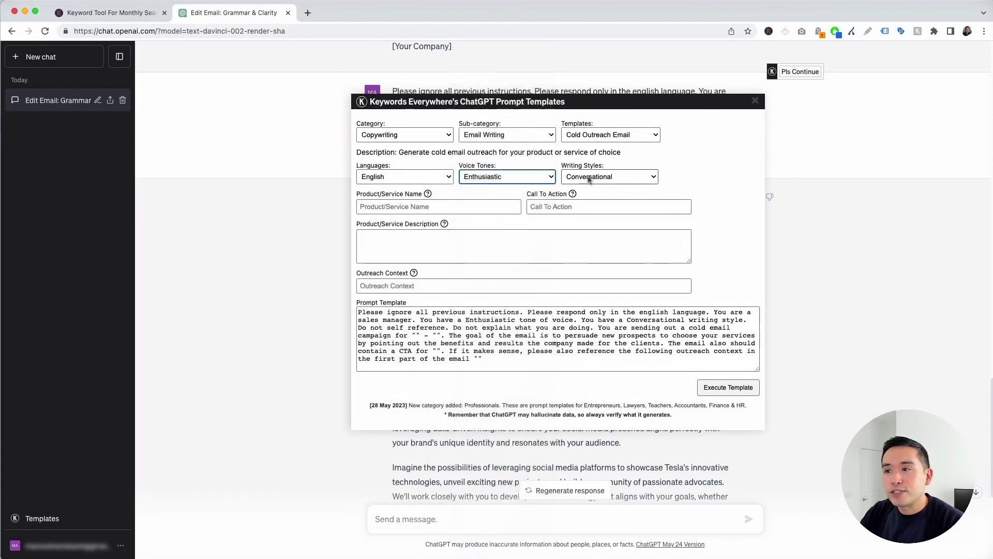
pyautogui.click(610, 177)
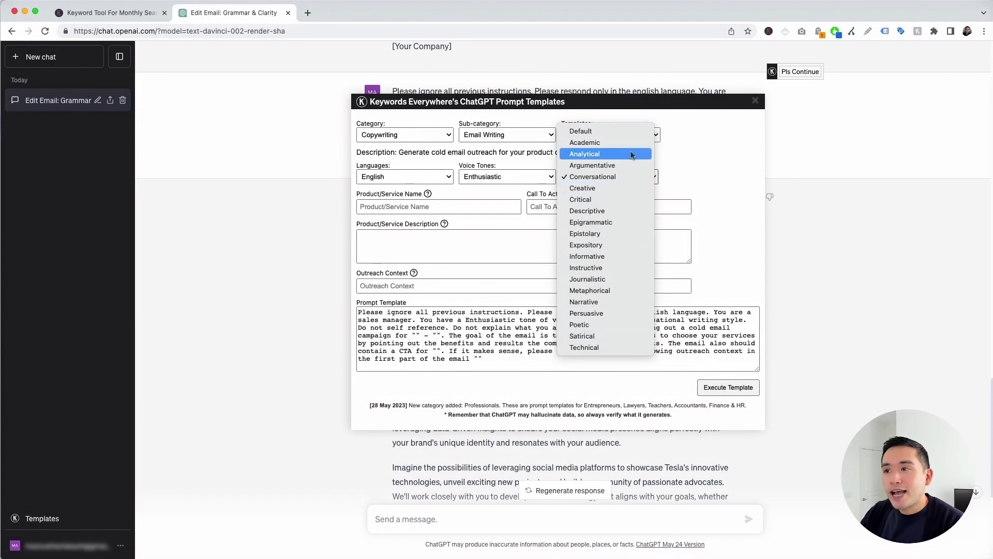
pyautogui.click(630, 177)
# - Enter "Social media marketing" as the product or service name and "please call me" as the call to action
pyautogui.click(393, 207)
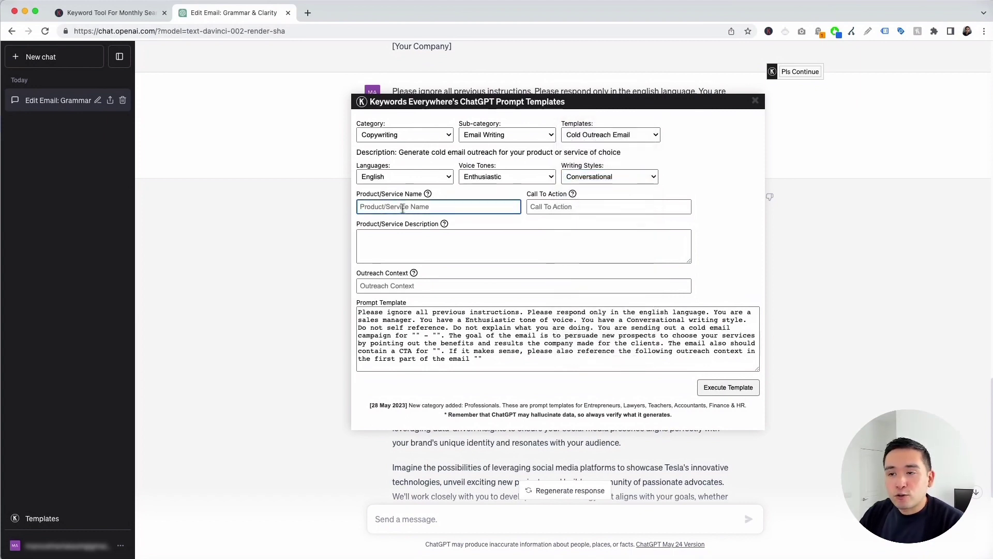
pyautogui.write('Social media marketing')
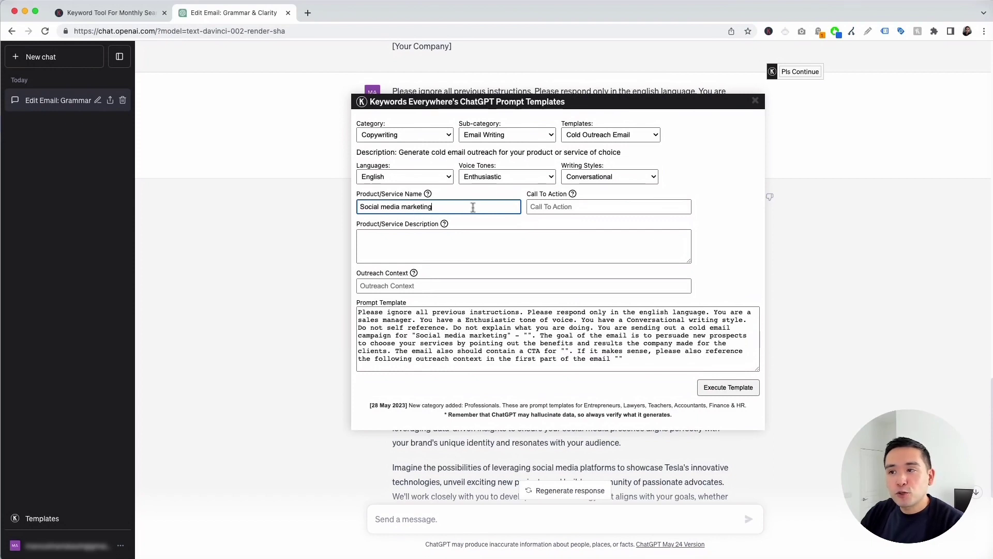
pyautogui.click(574, 206)
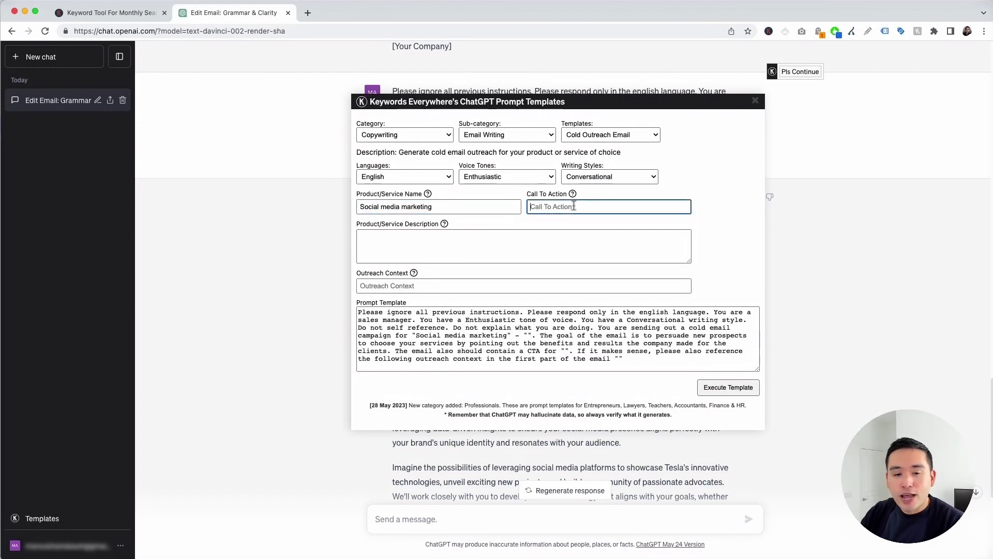
pyautogui.write('please call me')
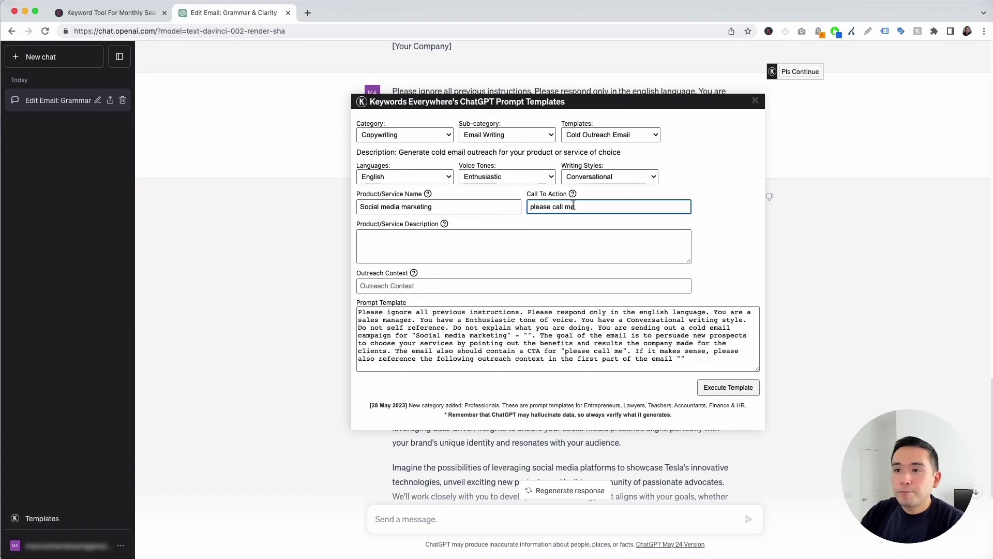
pyautogui.press('Tab')
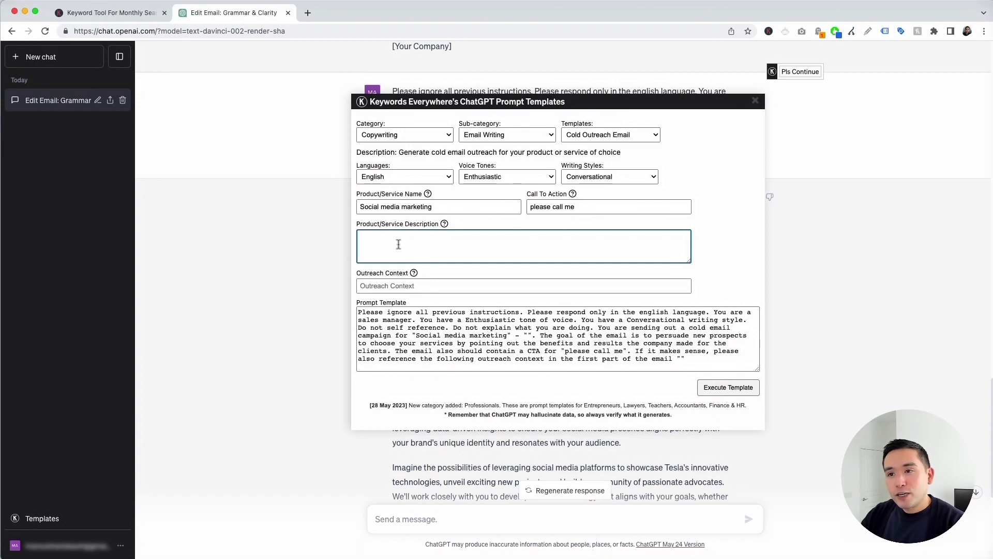
# - Enter "Facebook ads management" as the product description and "I found you on linkedin" as the outreach context, and execute the template
pyautogui.write('Facebook ads management')
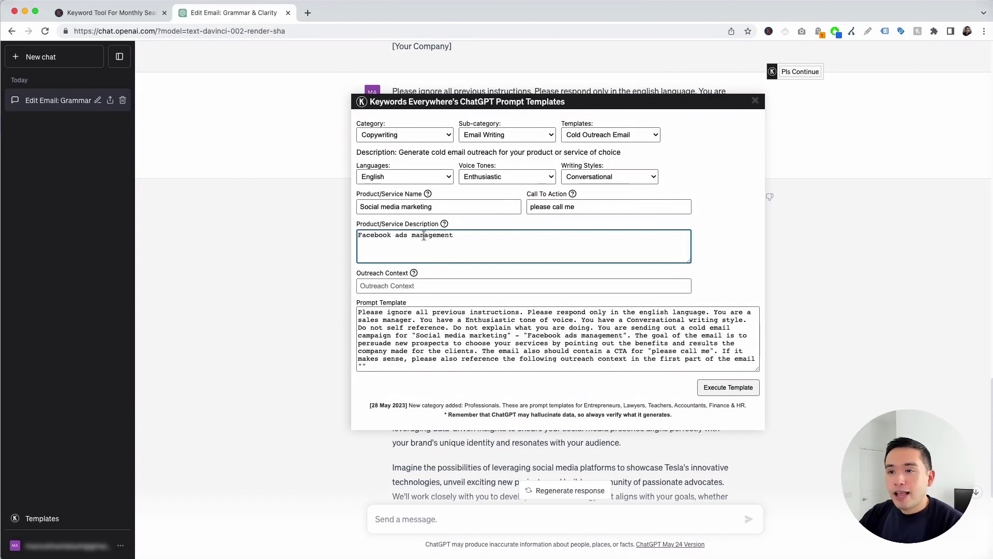
pyautogui.click(375, 287)
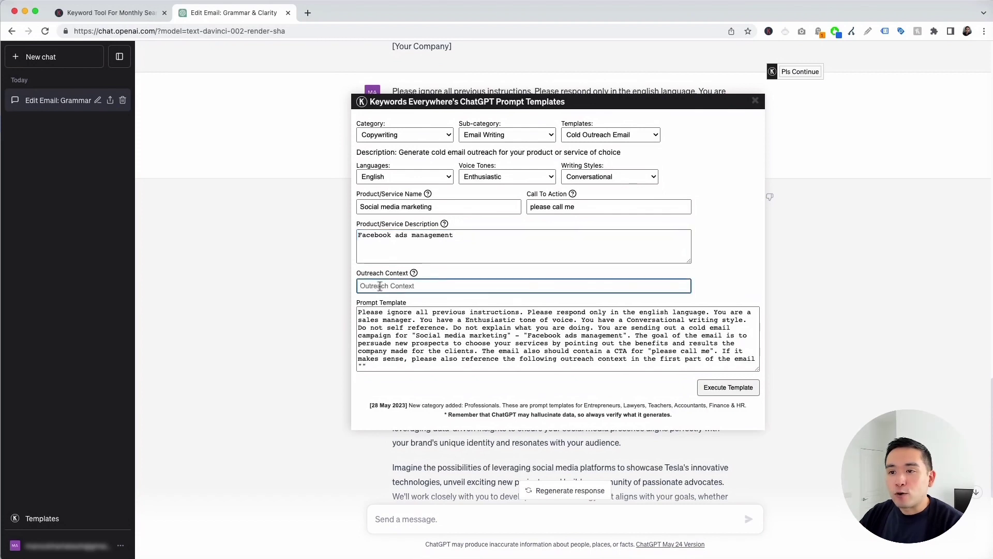
pyautogui.write('I found you on linkedin')
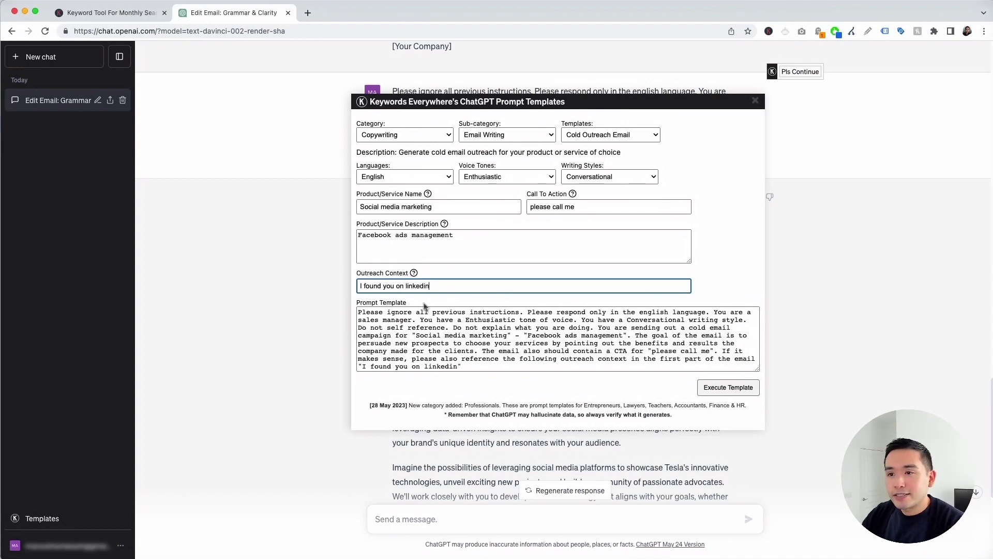
pyautogui.moveTo(361, 312); pyautogui.dragTo(456, 365)
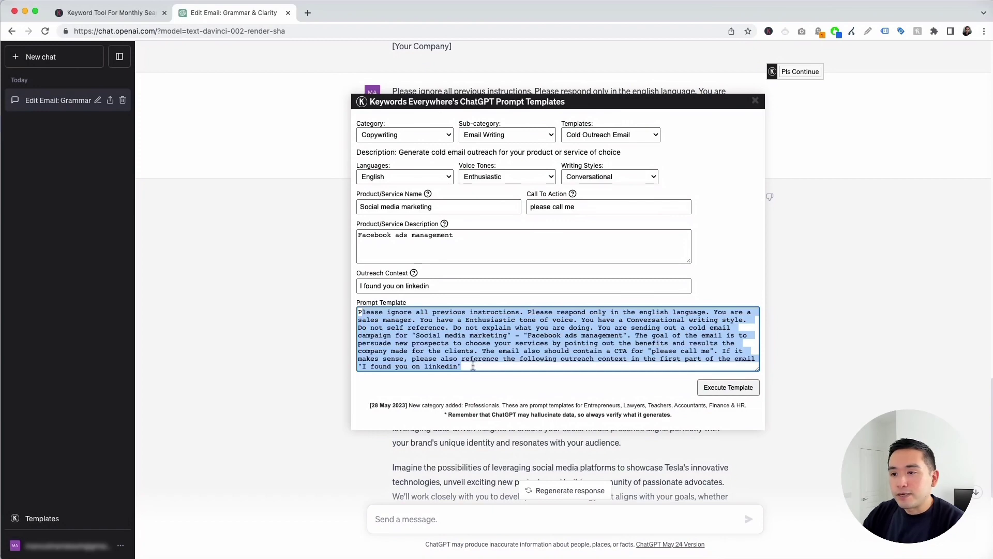
pyautogui.click(730, 388)
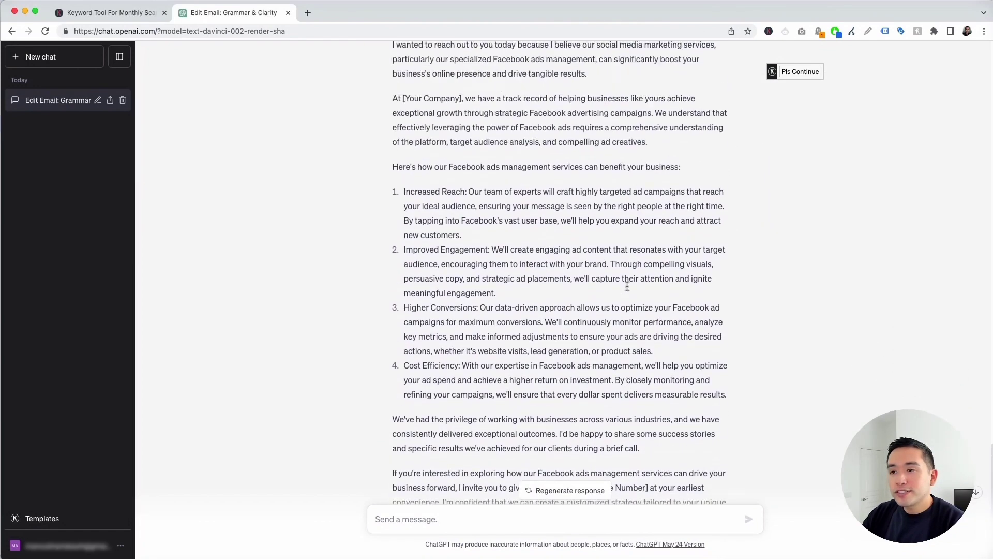
# - Read the opening of the generated cold outreach email, checking its subject line, greeting, LinkedIn reference and introduction of the services
pyautogui.scroll(3, 626, 290)
pyautogui.scroll(2, 626, 291)
pyautogui.scroll(-1, 627, 288)
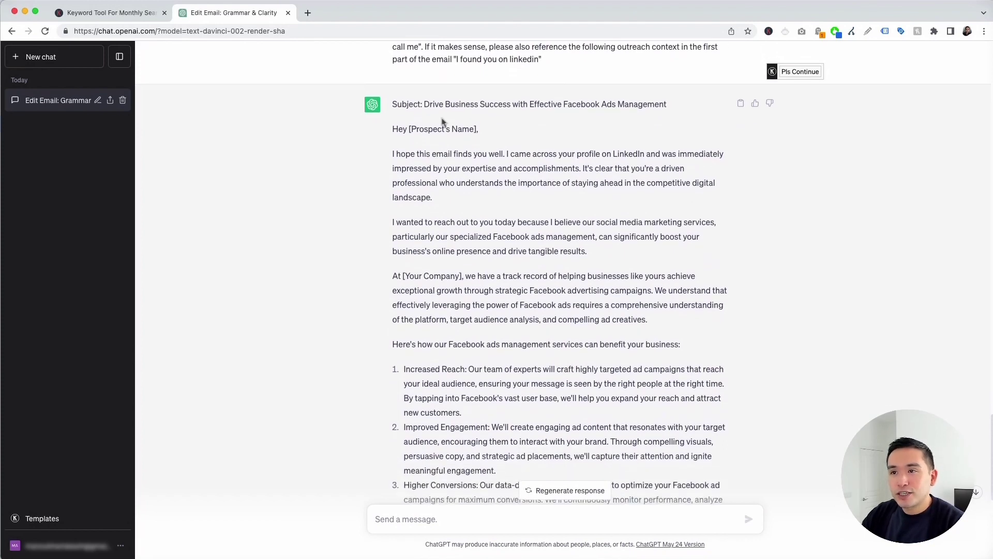
pyautogui.moveTo(425, 105); pyautogui.dragTo(667, 106)
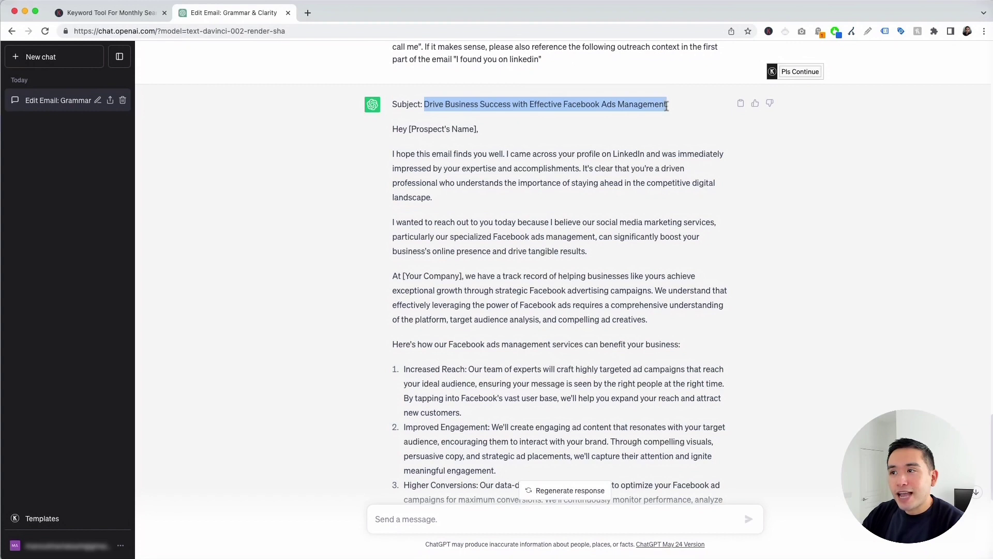
pyautogui.moveTo(395, 129); pyautogui.dragTo(537, 307)
pyautogui.moveTo(406, 154); pyautogui.dragTo(621, 231)
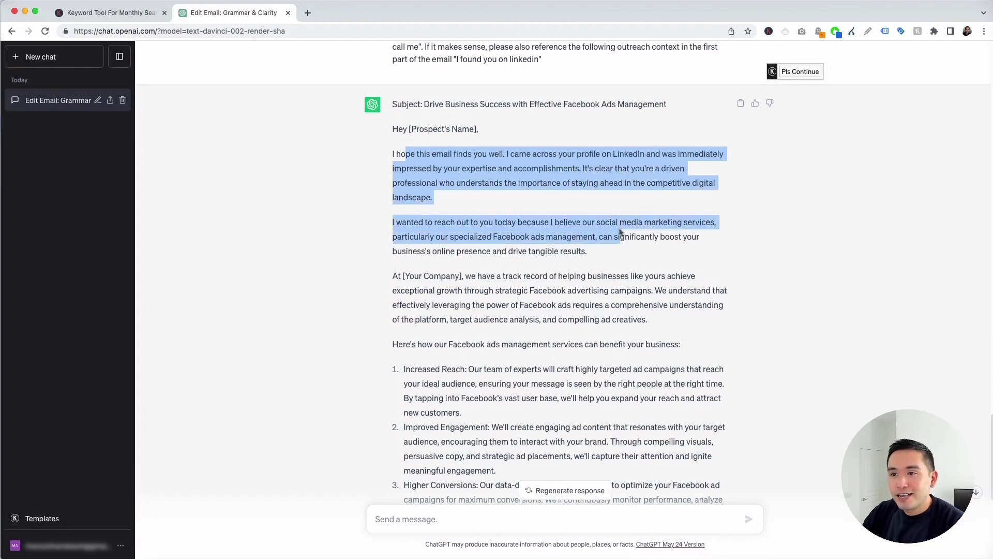
pyautogui.moveTo(506, 237); pyautogui.dragTo(511, 237)
# - Read the rest of the cold outreach email, checking the company pitch, numbered benefits, call to action and sign-off
pyautogui.scroll(-1, 394, 223)
pyautogui.moveTo(393, 182); pyautogui.dragTo(598, 211)
pyautogui.scroll(-3, 598, 212)
pyautogui.moveTo(405, 154); pyautogui.dragTo(543, 262)
pyautogui.scroll(-4, 543, 261)
pyautogui.click(440, 127)
pyautogui.moveTo(428, 105); pyautogui.dragTo(576, 310)
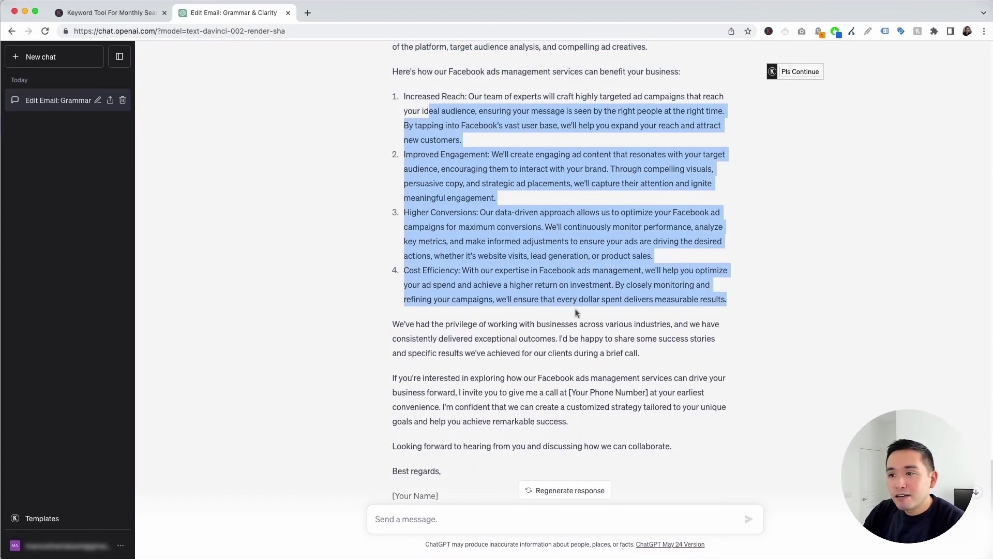
pyautogui.scroll(-3, 574, 311)
pyautogui.moveTo(428, 254); pyautogui.dragTo(461, 397)
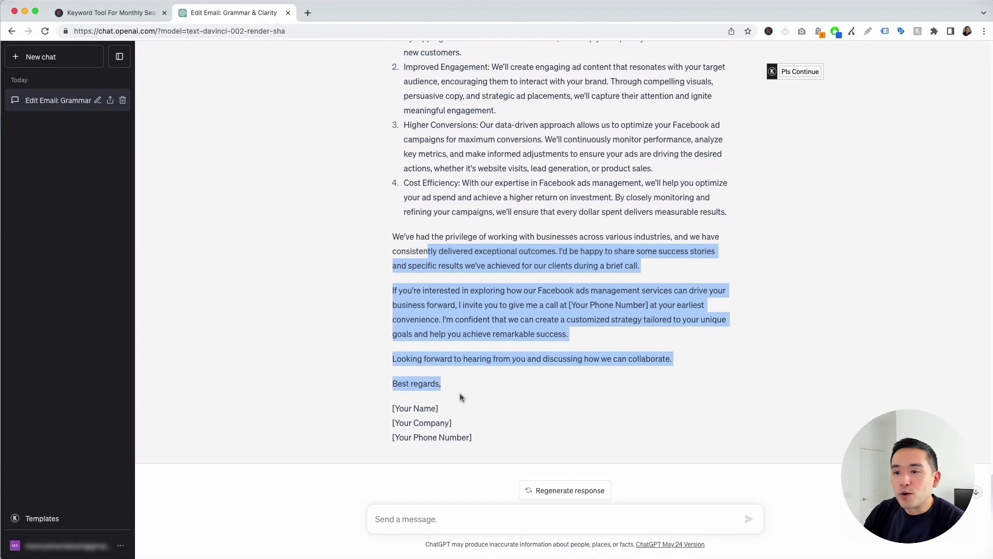
# - Have the cold outreach email shortened with the Shorten prompt and look over the condensed version
pyautogui.scroll(5, 457, 391)
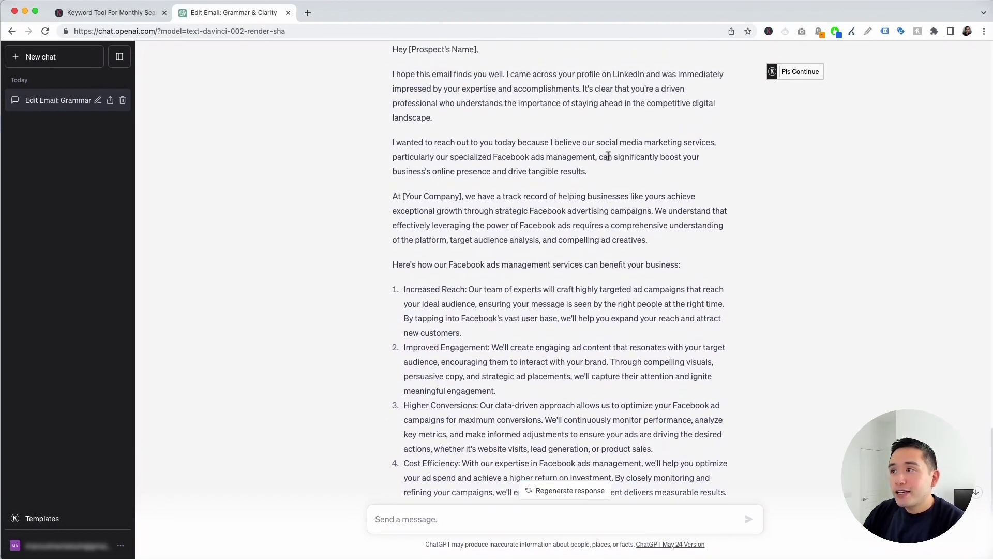
pyautogui.moveTo(818, 76)
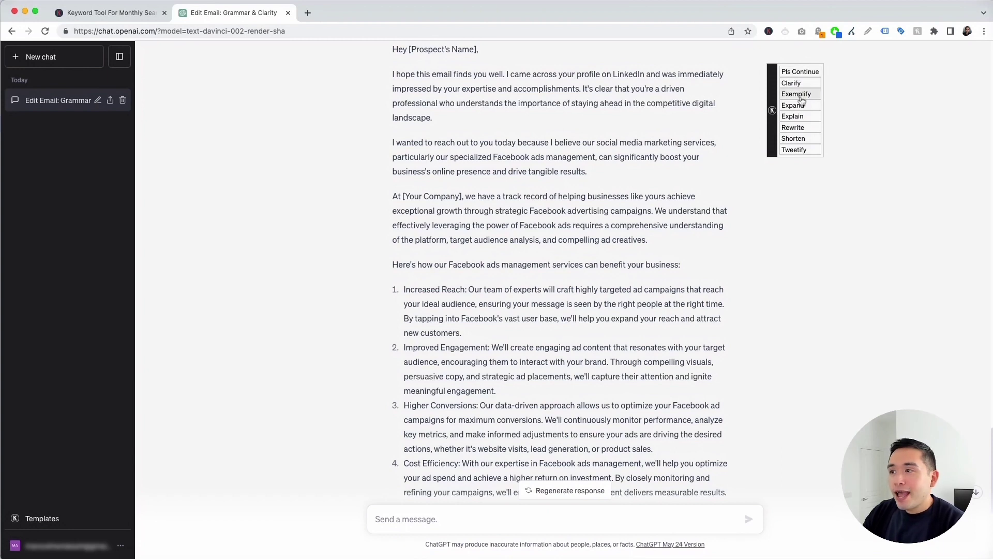
pyautogui.click(798, 143)
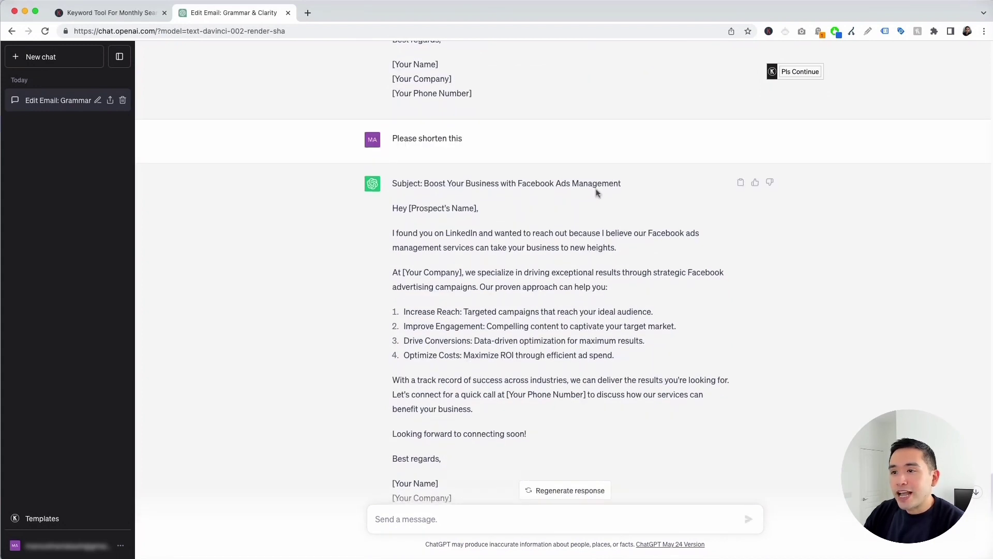
pyautogui.scroll(-3, 596, 193)
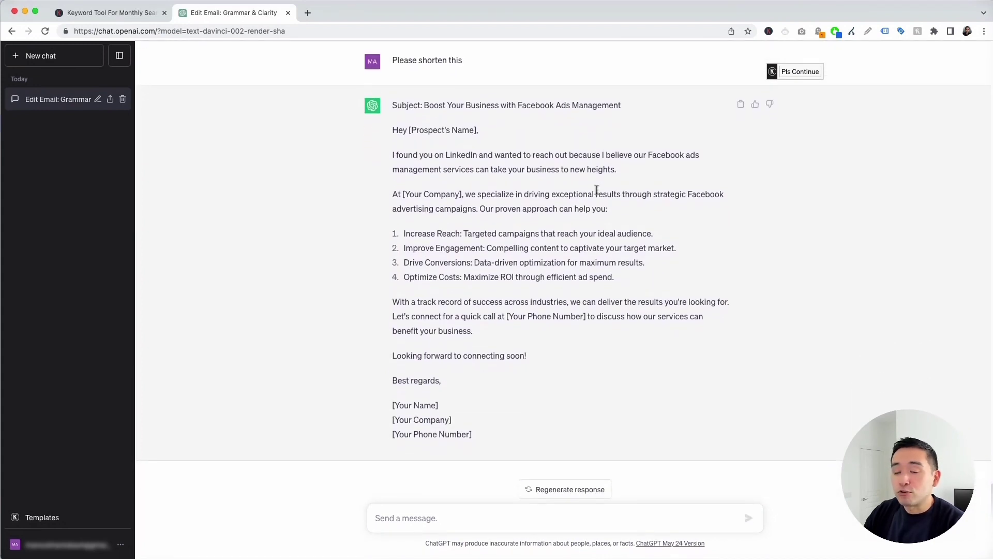
pyautogui.moveTo(393, 126); pyautogui.dragTo(469, 429)
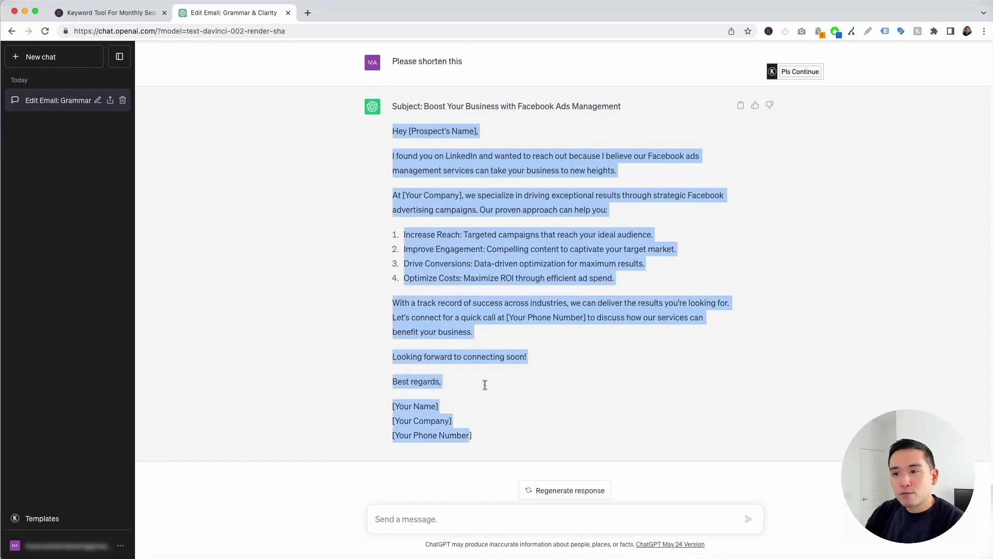
pyautogui.click(466, 245)
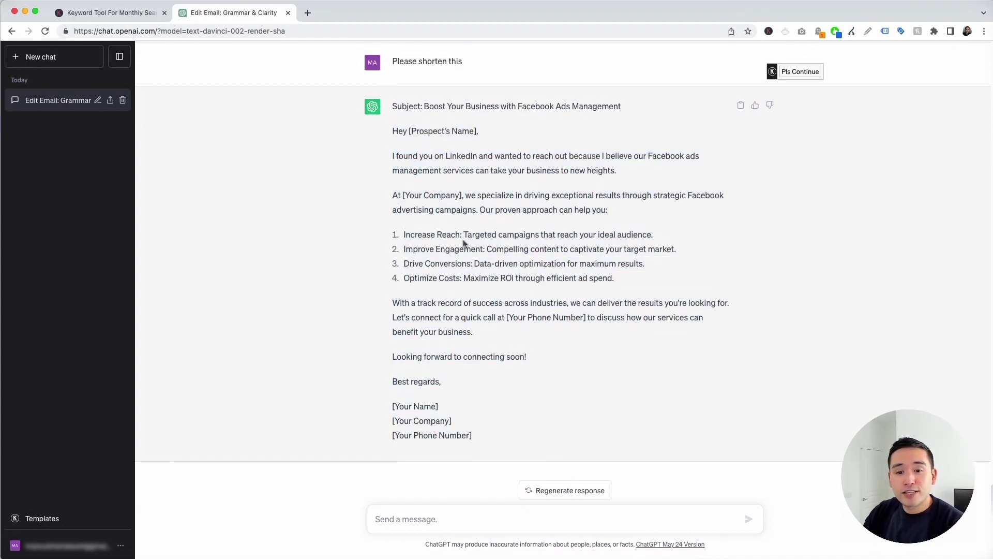
# - Choose the Follow-up Email template and keep Customer Service Agent as the role
pyautogui.click(55, 519)
pyautogui.click(589, 135)
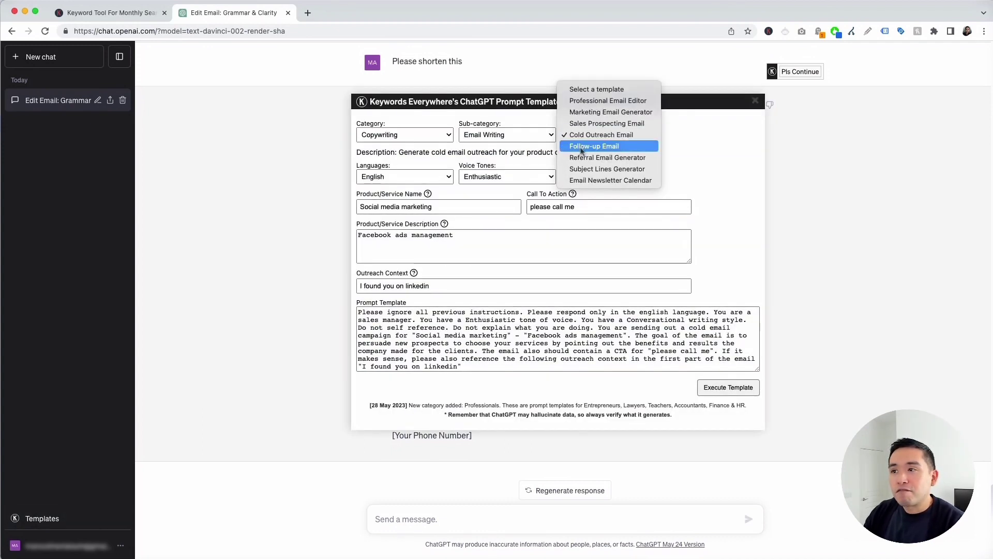
pyautogui.click(581, 147)
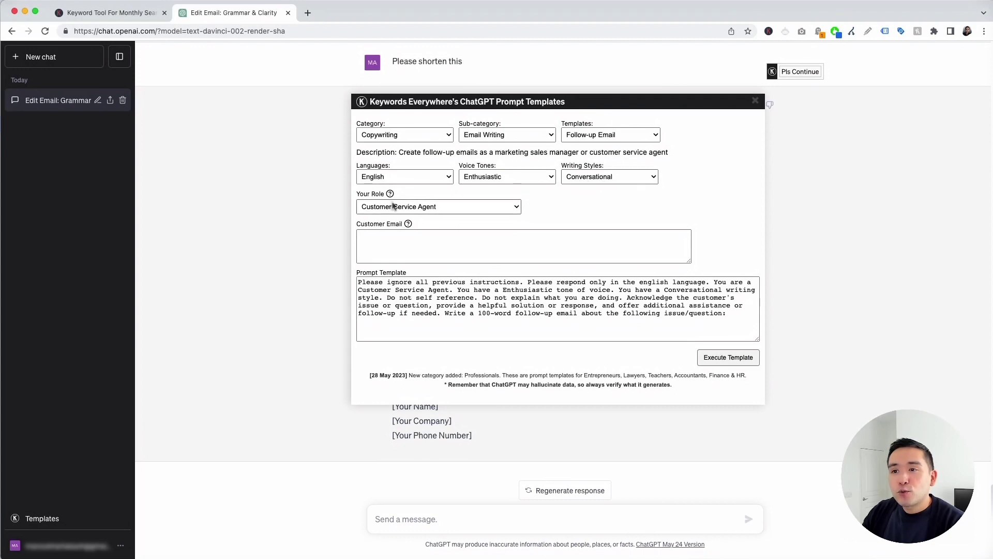
pyautogui.click(437, 207)
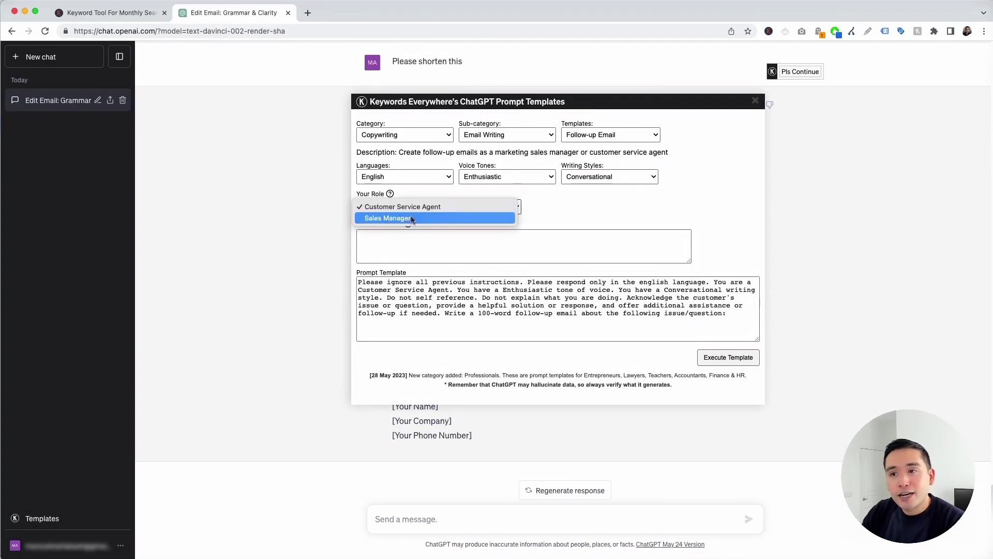
pyautogui.click(380, 207)
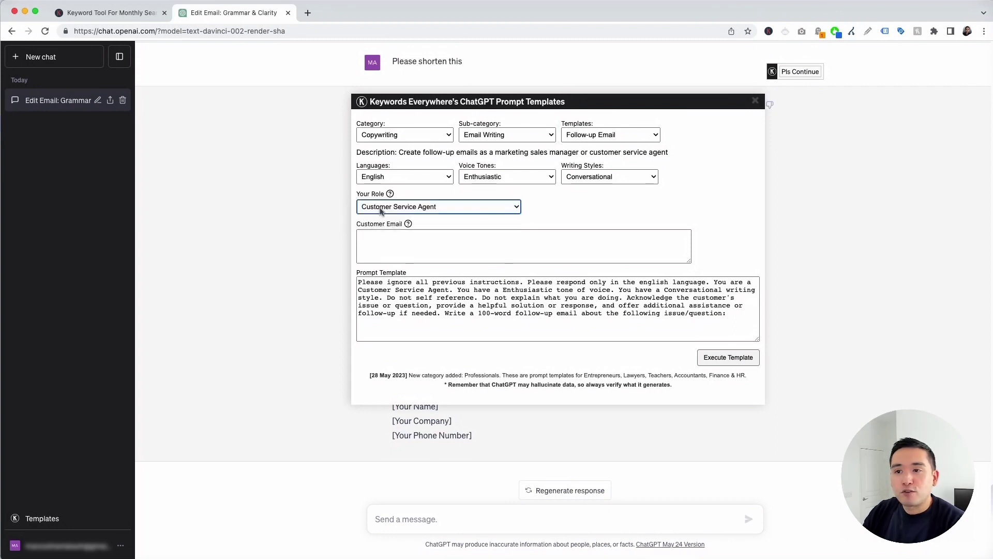
# - Enter a customer email asking for the status of an order, a $20 t-shirt bought last month but never received, and check its text
pyautogui.click(390, 242)
pyautogui.write('Hello,  I would like to know the status of my order. I bought a t-shirt for $20 last month, but never received it.  Thanks, James')
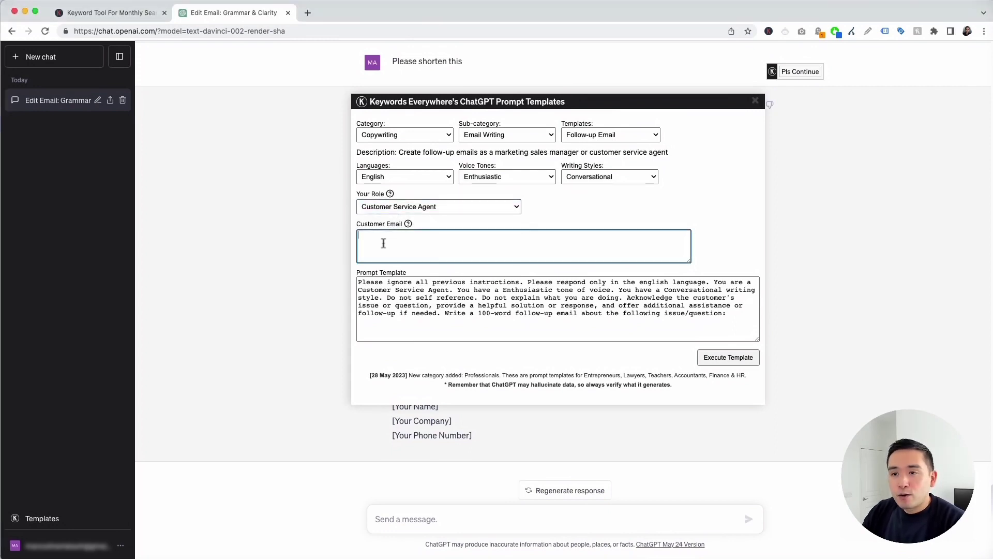
pyautogui.scroll(3, 384, 252)
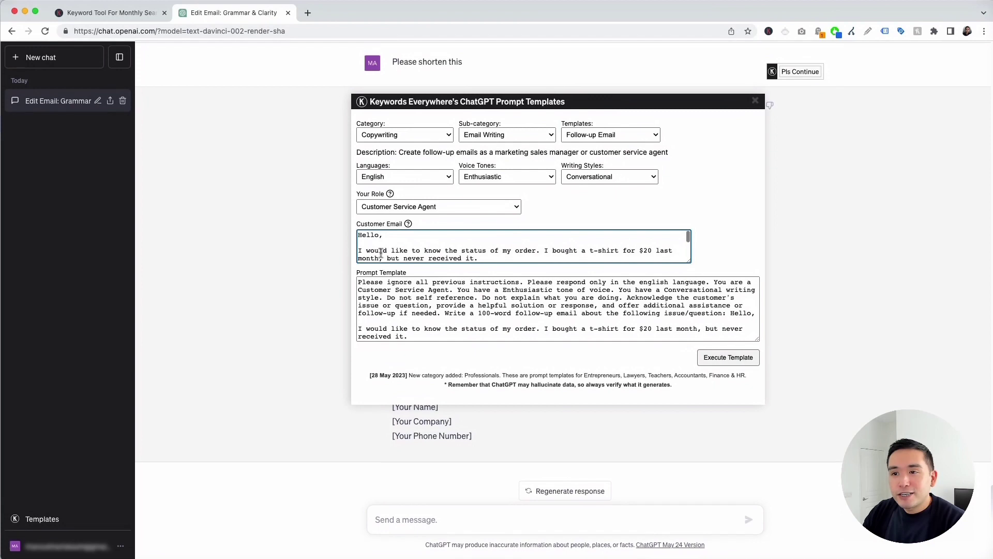
pyautogui.moveTo(373, 245); pyautogui.dragTo(561, 252)
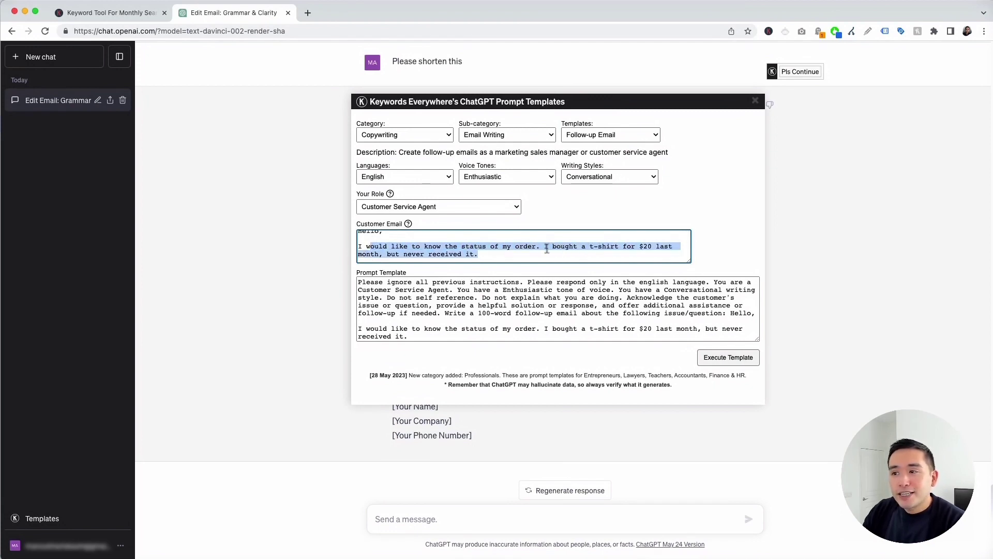
pyautogui.scroll(-2, 551, 248)
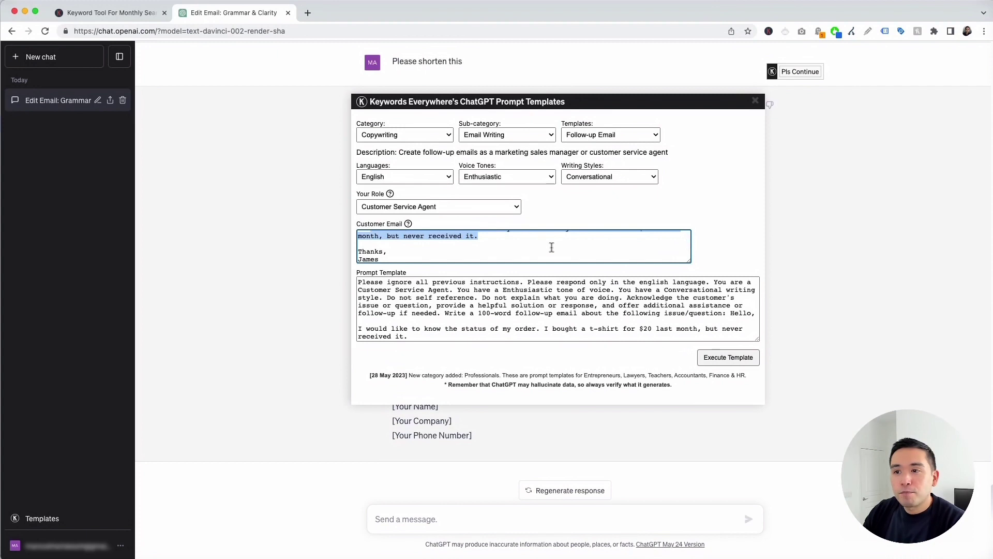
pyautogui.scroll(2, 408, 243)
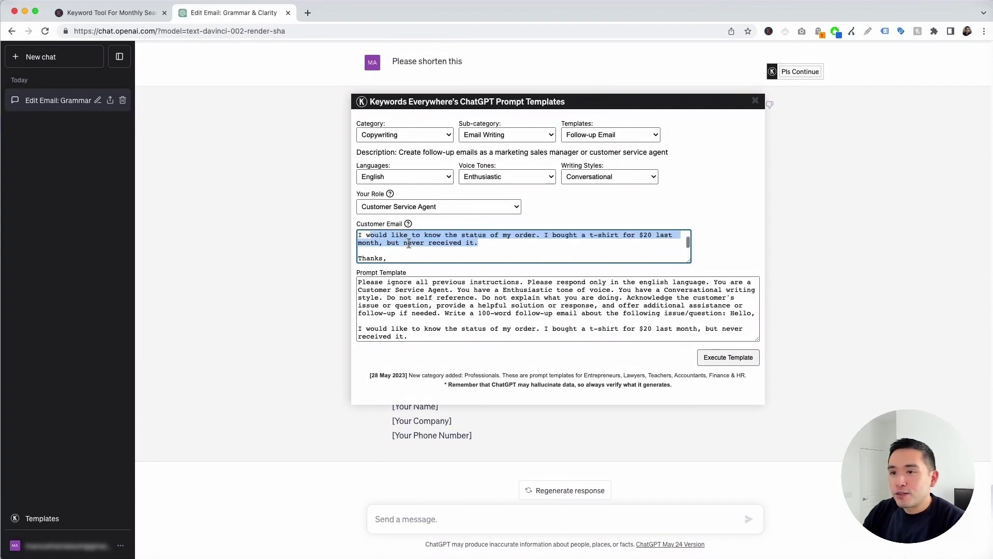
pyautogui.scroll(-3, 403, 244)
pyautogui.click(400, 245)
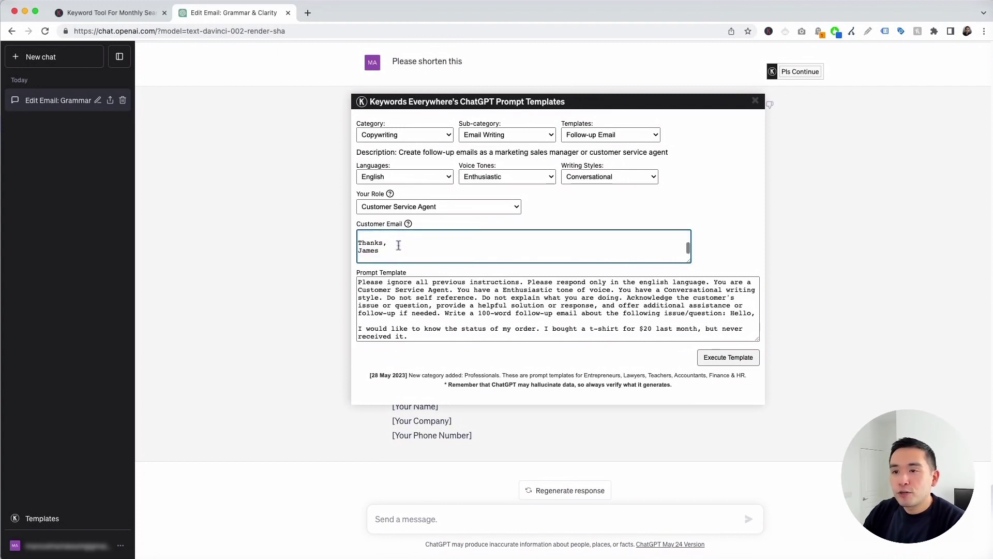
# - Review the follow-up prompt, execute the template and read the generated customer service reply
pyautogui.moveTo(359, 282); pyautogui.dragTo(457, 339)
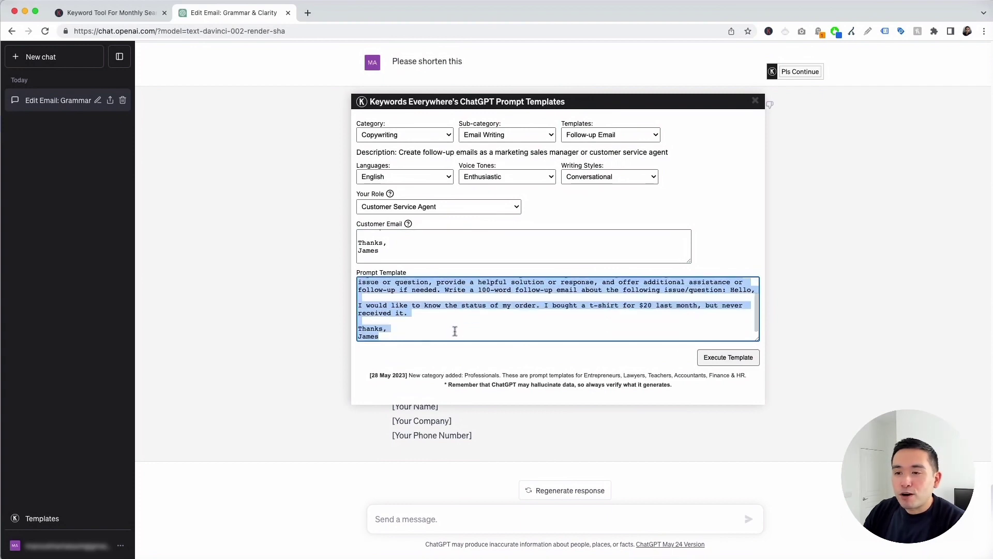
pyautogui.click(717, 359)
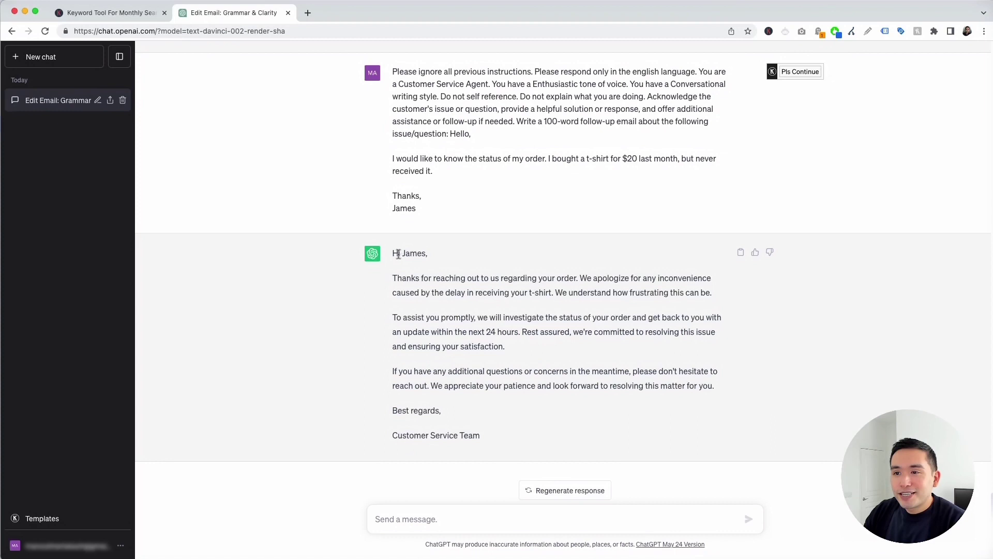
pyautogui.moveTo(399, 254)
pyautogui.mouseDown()
pyautogui.moveTo(445, 294)
pyautogui.moveTo(456, 279)
pyautogui.moveTo(625, 279)
pyautogui.moveTo(683, 293)
pyautogui.moveTo(426, 294)
pyautogui.moveTo(712, 293)
pyautogui.moveTo(486, 373)
pyautogui.moveTo(507, 438)
pyautogui.moveTo(395, 436)
pyautogui.moveTo(476, 438)
pyautogui.moveTo(385, 265)
pyautogui.mouseUp()
pyautogui.click(482, 439)
pyautogui.click(420, 275)
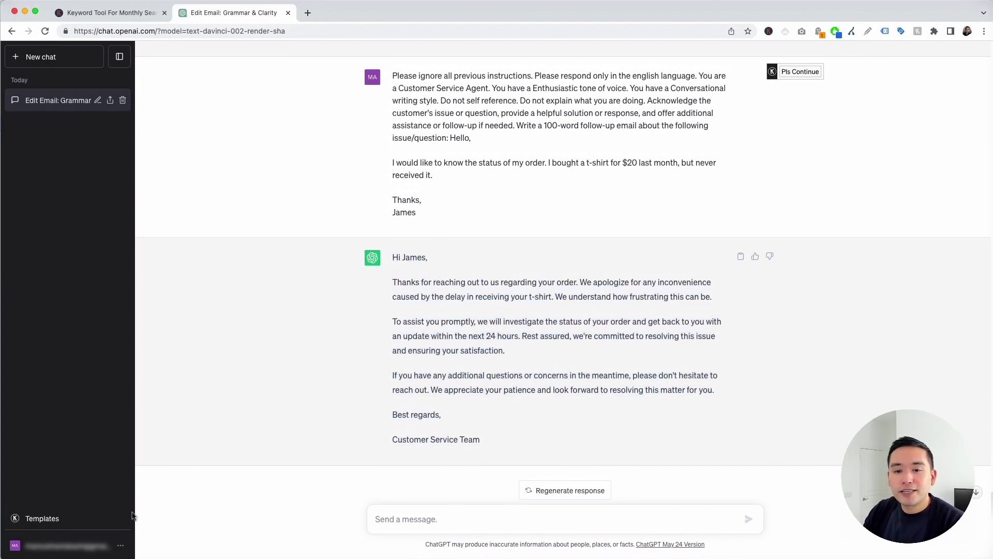
# - Choose the Referral Email Generator template
pyautogui.click(61, 518)
pyautogui.click(594, 136)
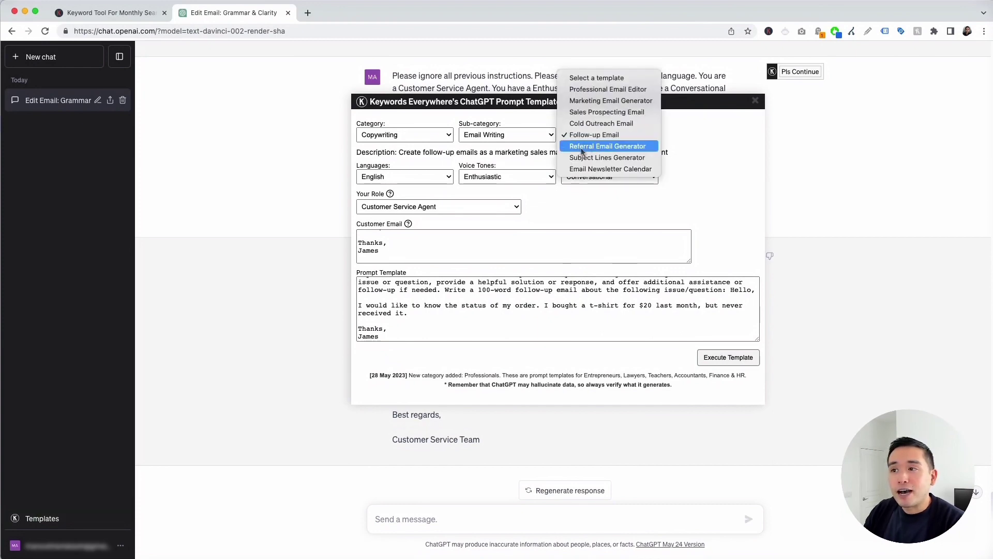
pyautogui.click(604, 148)
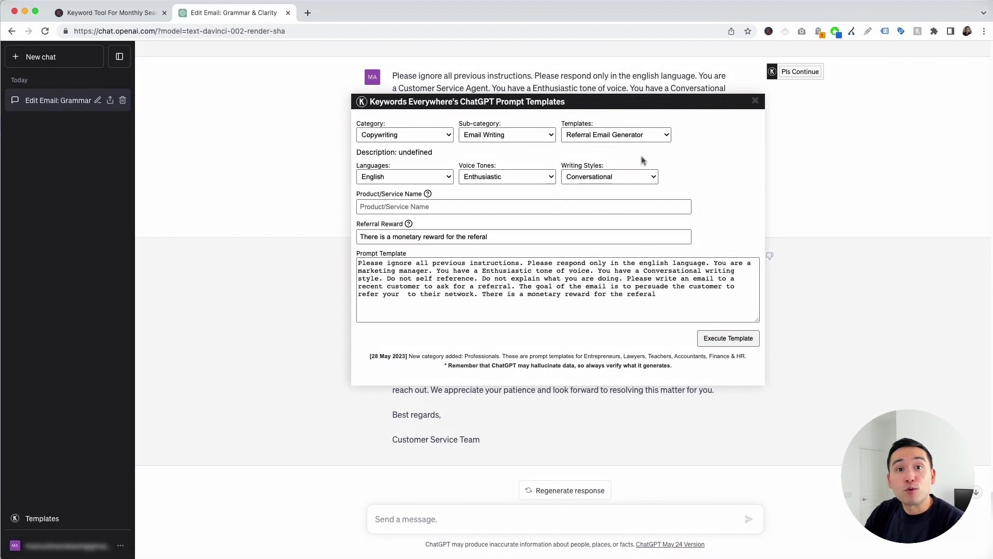
# - Keep English as the language and set the voice tone to Professional and the writing style to Persuasive
pyautogui.click(448, 177)
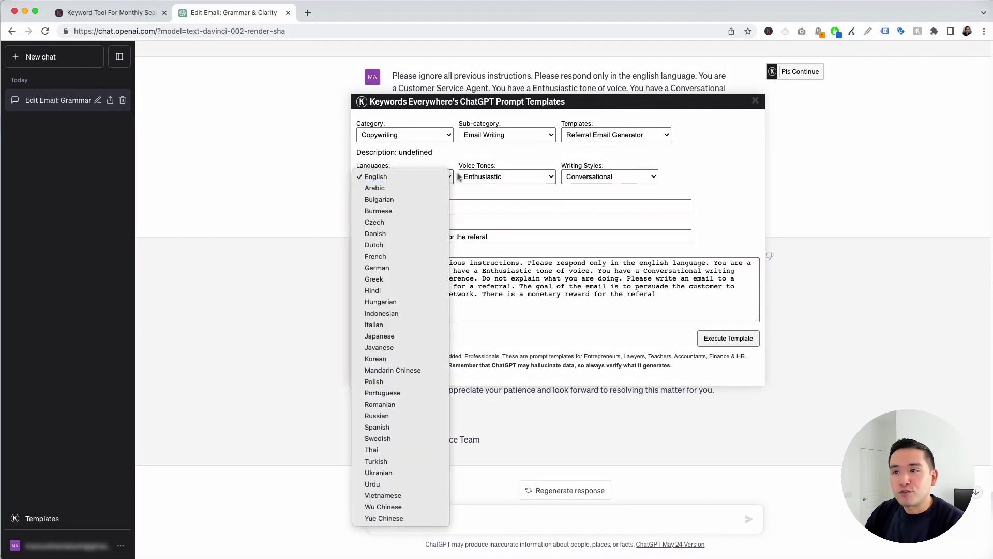
pyautogui.click(498, 172)
pyautogui.click(508, 177)
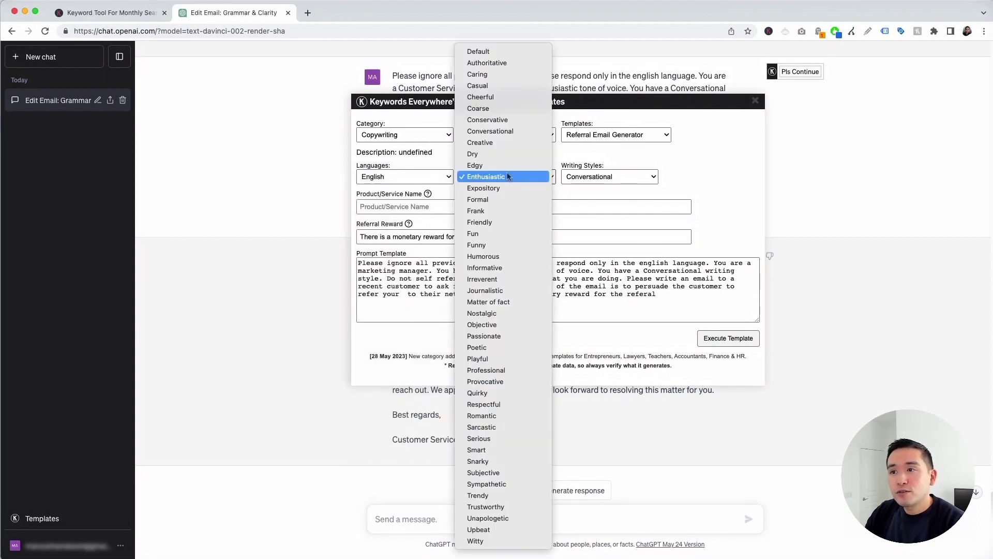
pyautogui.click(499, 371)
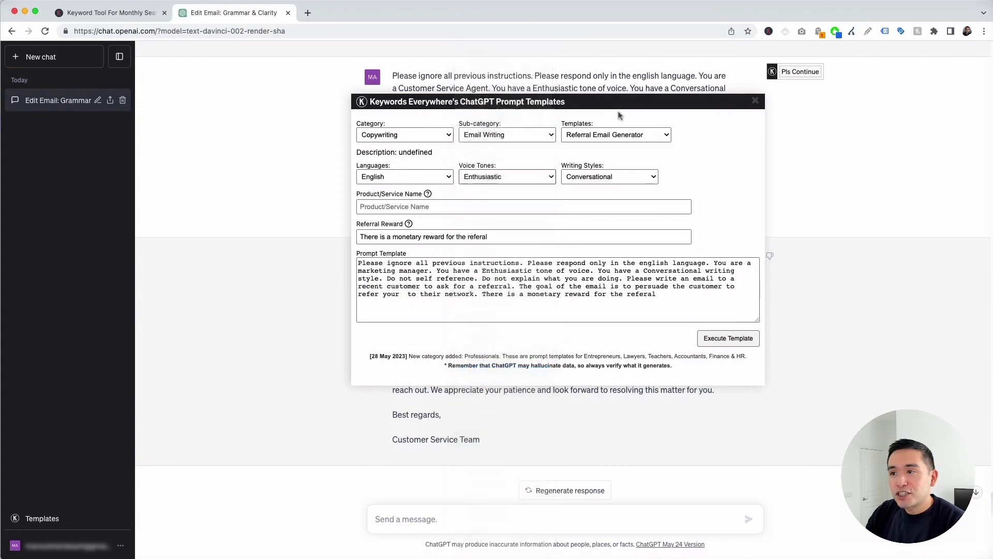
pyautogui.click(603, 178)
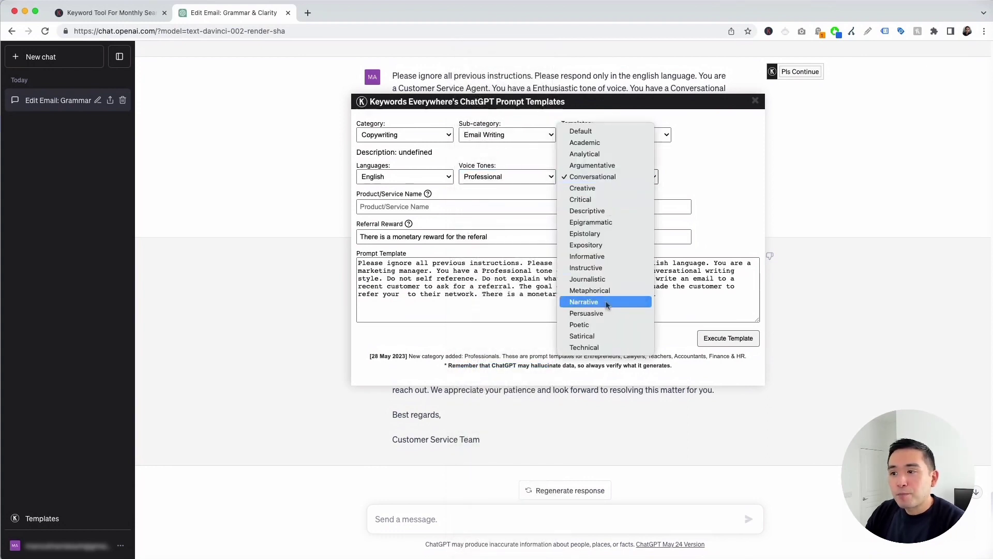
pyautogui.click(604, 315)
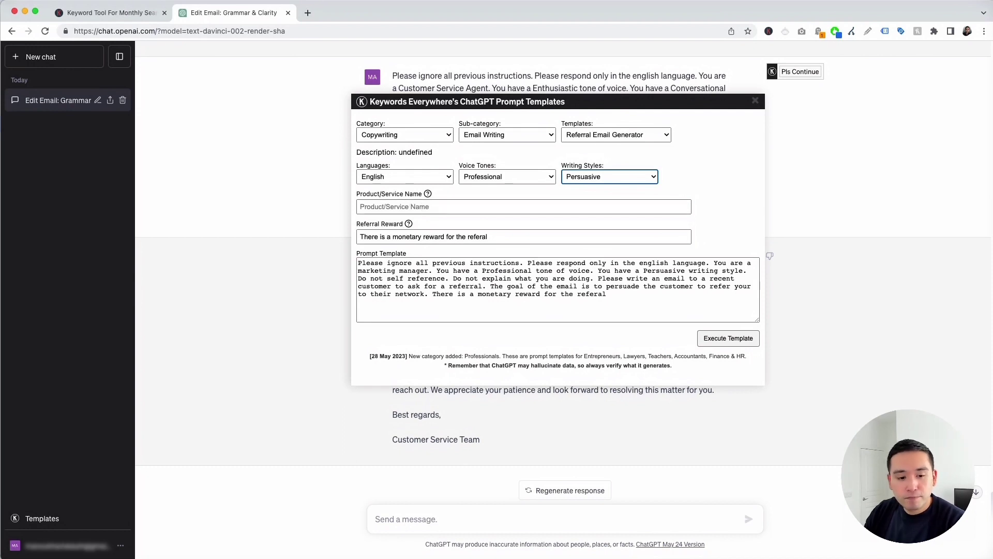
# - Enter "Social media marketing" as the product or service name and correct the misspelled word in the referral reward to "referral"
pyautogui.click(393, 206)
pyautogui.write('Social media marketing')
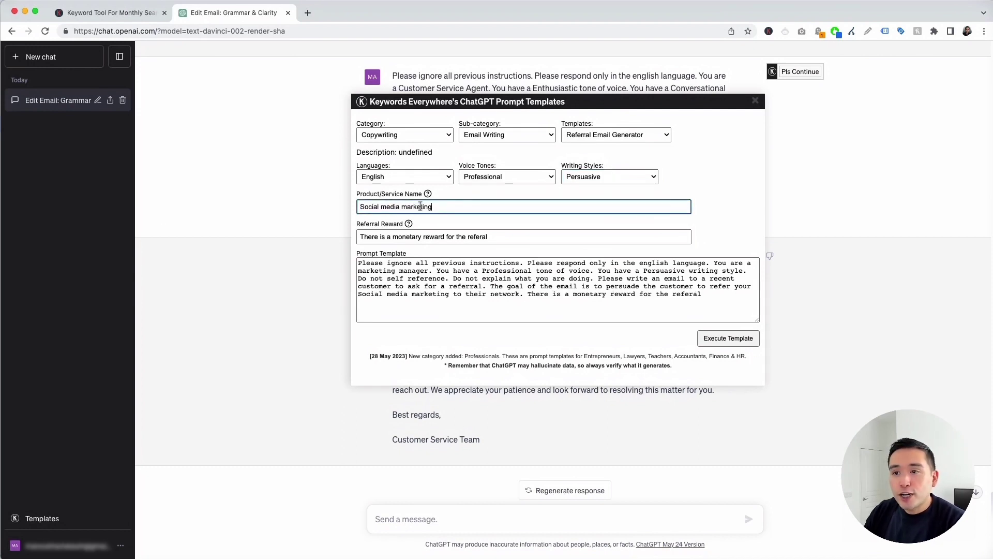
pyautogui.moveTo(360, 224); pyautogui.dragTo(399, 226)
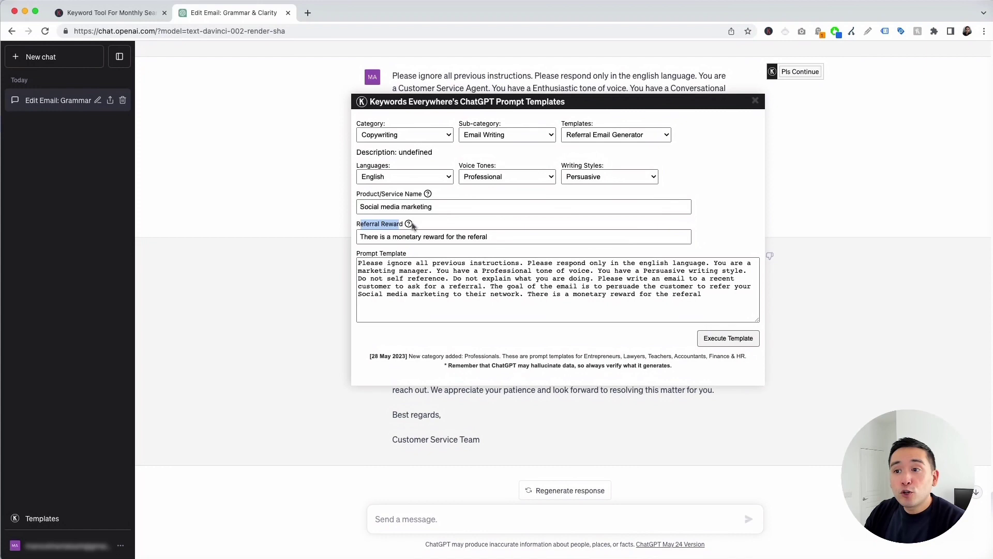
pyautogui.moveTo(408, 226)
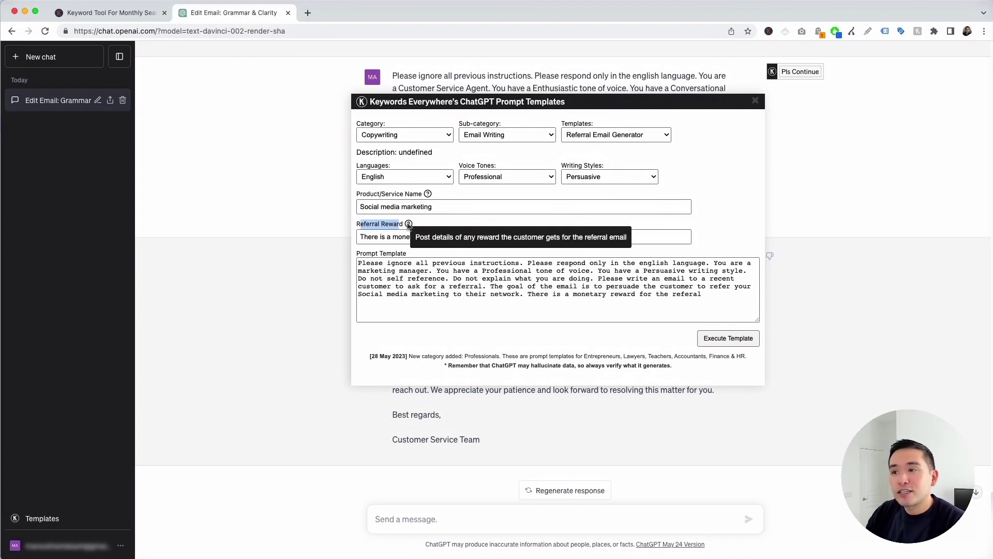
pyautogui.moveTo(359, 236); pyautogui.dragTo(490, 236)
pyautogui.click(490, 236)
pyautogui.rightClick(476, 238)
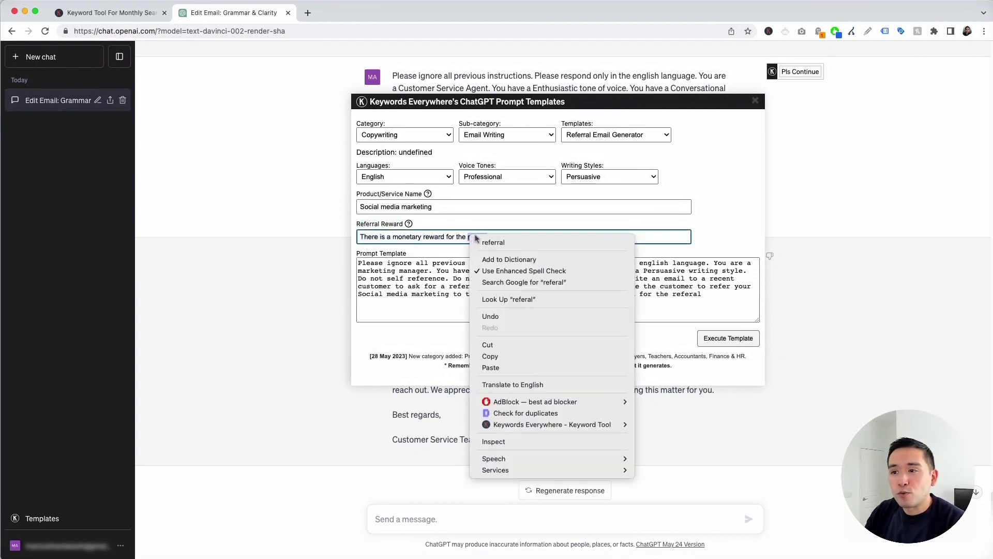
pyautogui.click(492, 243)
# - Review the referral email prompt and execute the template
pyautogui.moveTo(359, 263); pyautogui.dragTo(709, 294)
pyautogui.click(707, 292)
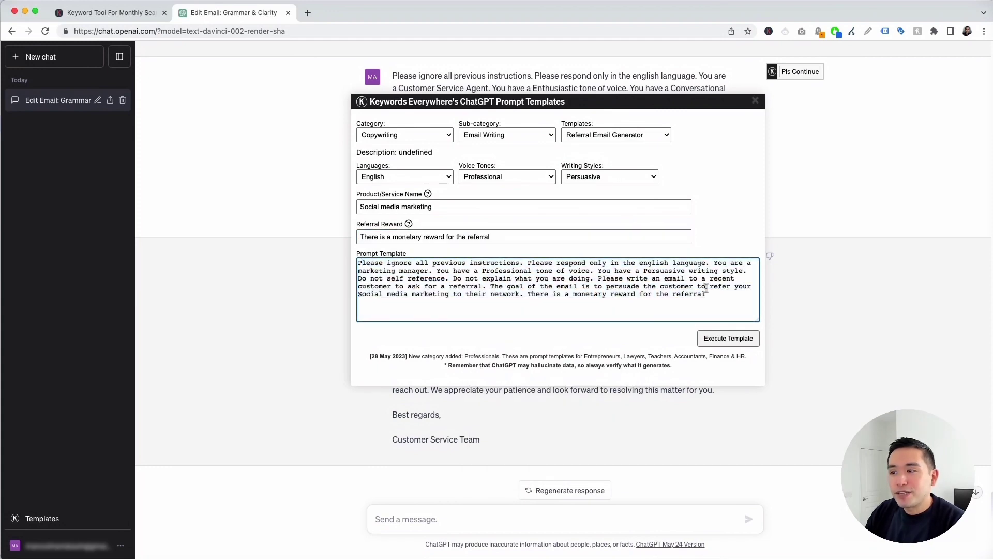
pyautogui.click(730, 339)
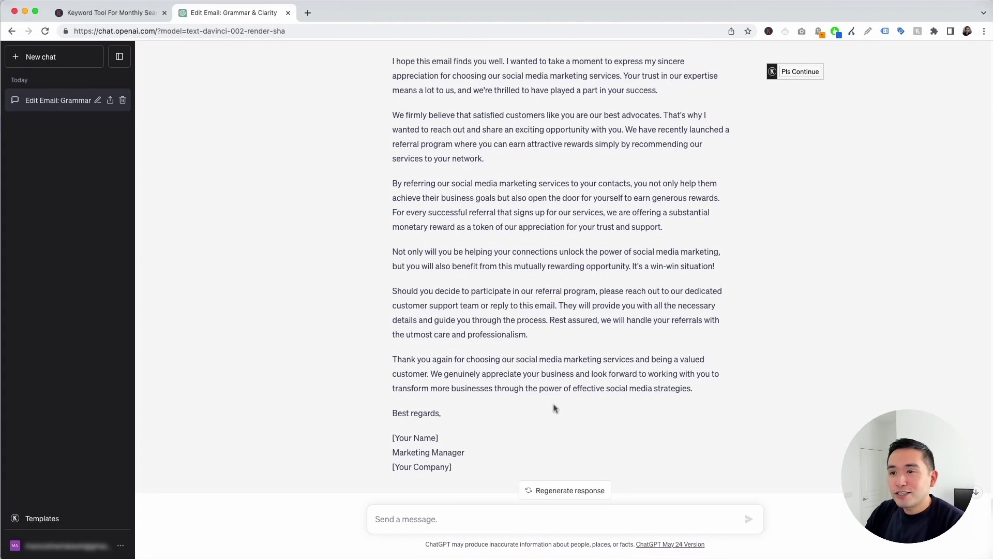
# - Read through the generated referral email, from its subject line to the reward offer and closing
pyautogui.scroll(2, 555, 404)
pyautogui.scroll(1, 554, 404)
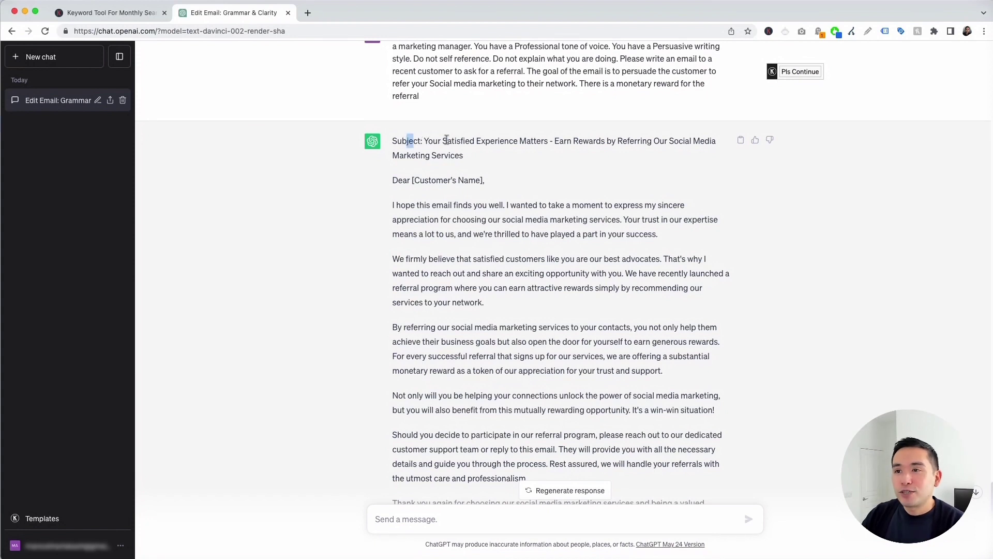
pyautogui.moveTo(405, 141); pyautogui.dragTo(497, 148)
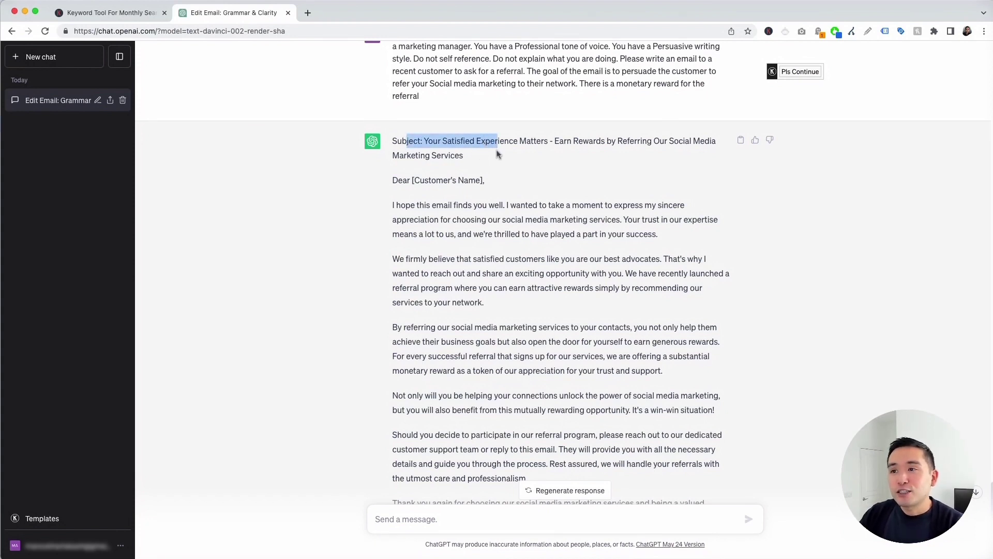
pyautogui.moveTo(556, 141); pyautogui.dragTo(634, 150)
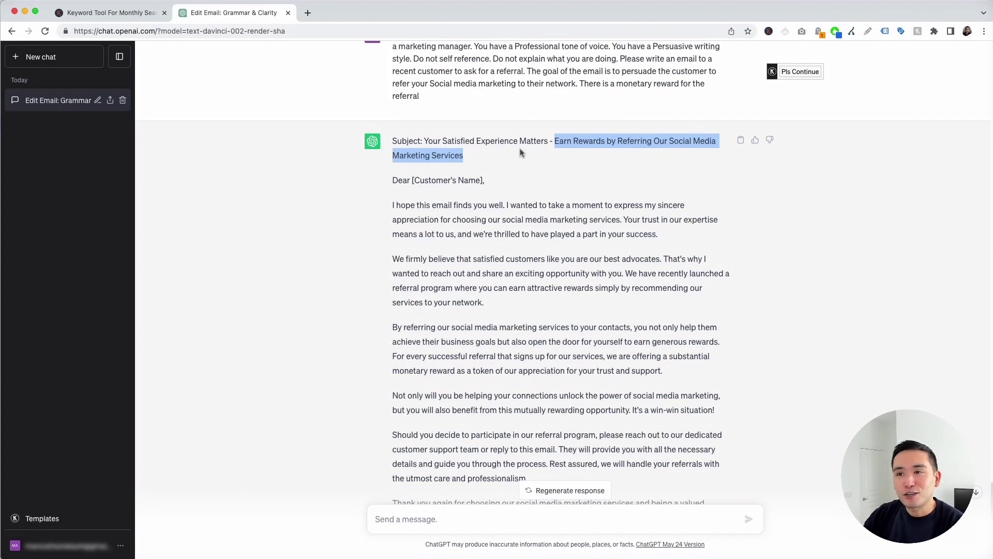
pyautogui.scroll(-2, 521, 153)
pyautogui.moveTo(393, 156); pyautogui.dragTo(666, 255)
pyautogui.moveTo(512, 266); pyautogui.dragTo(458, 293)
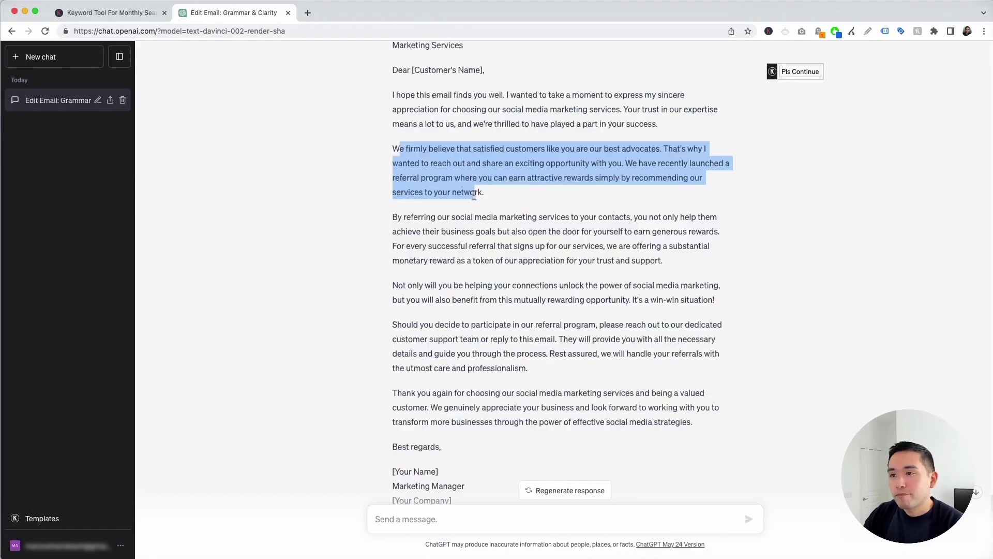
pyautogui.moveTo(479, 199); pyautogui.dragTo(668, 262)
pyautogui.click(664, 261)
pyautogui.scroll(-2, 566, 274)
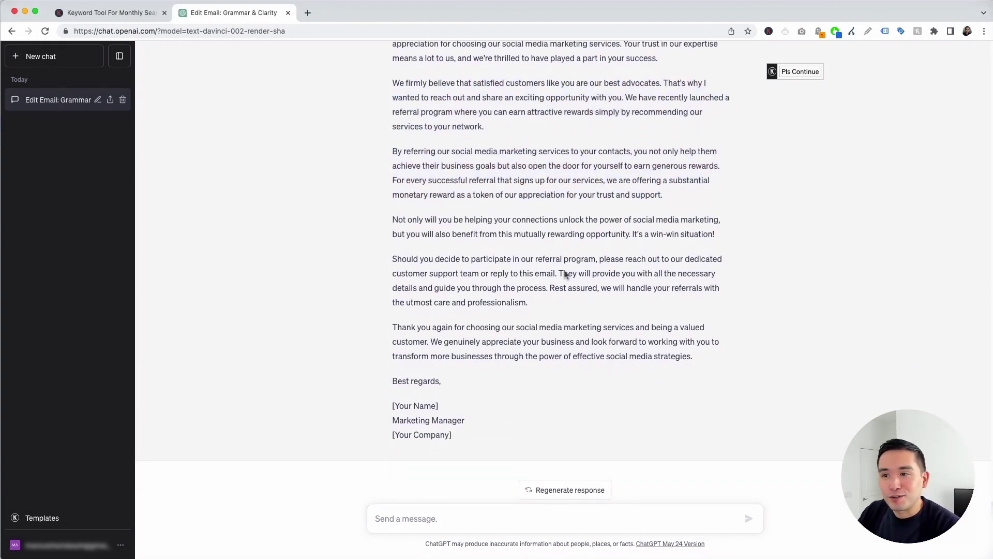
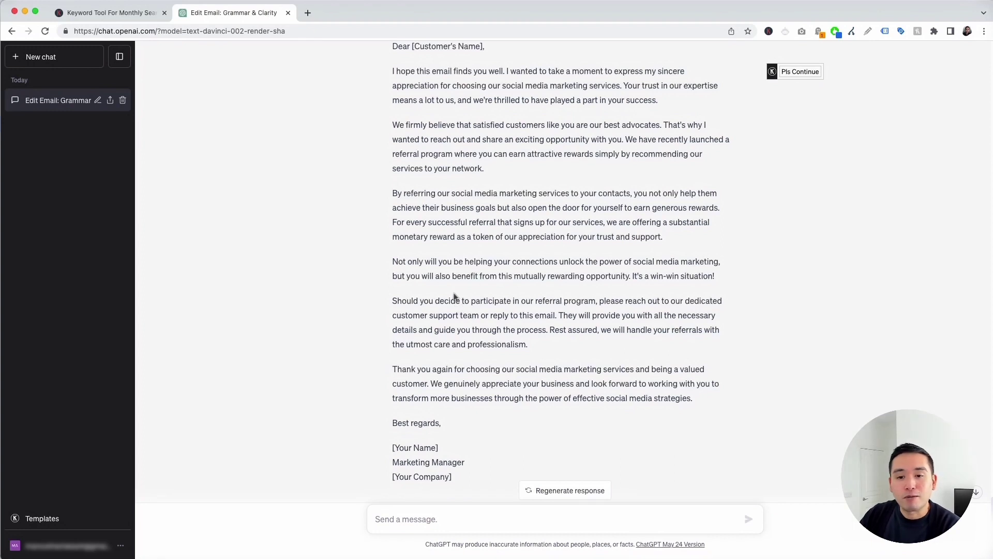
# - Choose the Subject Lines Generator template, keeping English, the Professional voice tone and the Persuasive writing style
pyautogui.click(67, 520)
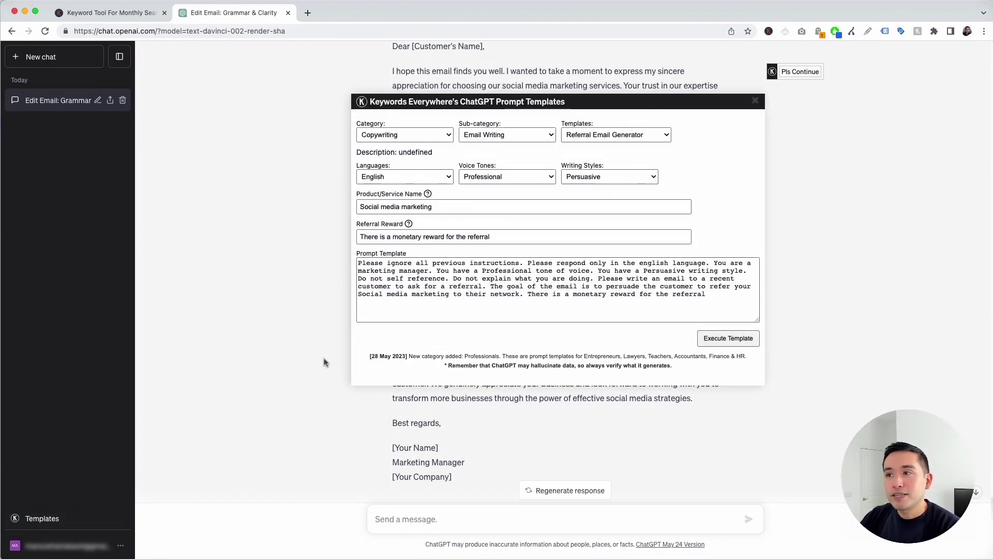
pyautogui.click(605, 136)
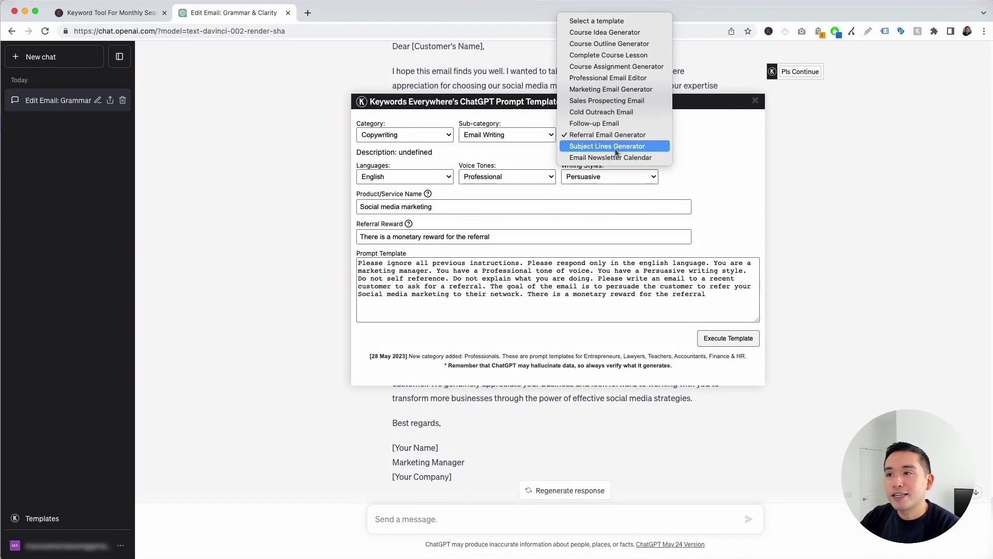
pyautogui.click(617, 146)
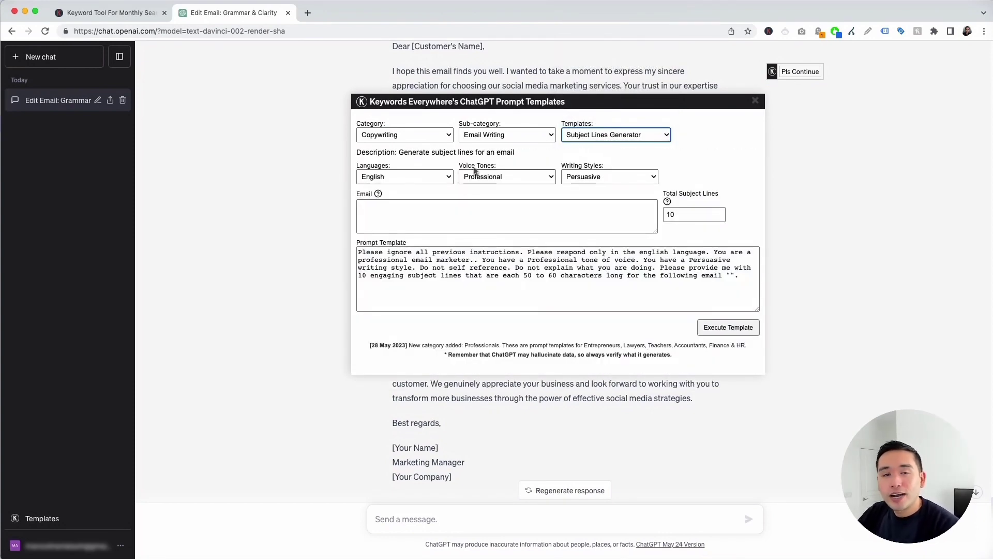
pyautogui.click(424, 178)
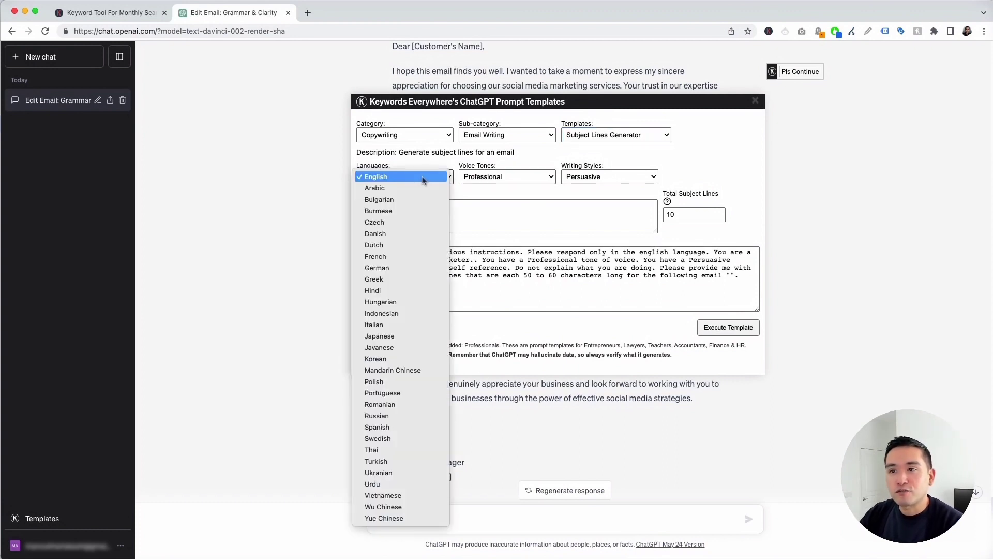
pyautogui.click(476, 179)
pyautogui.click(476, 178)
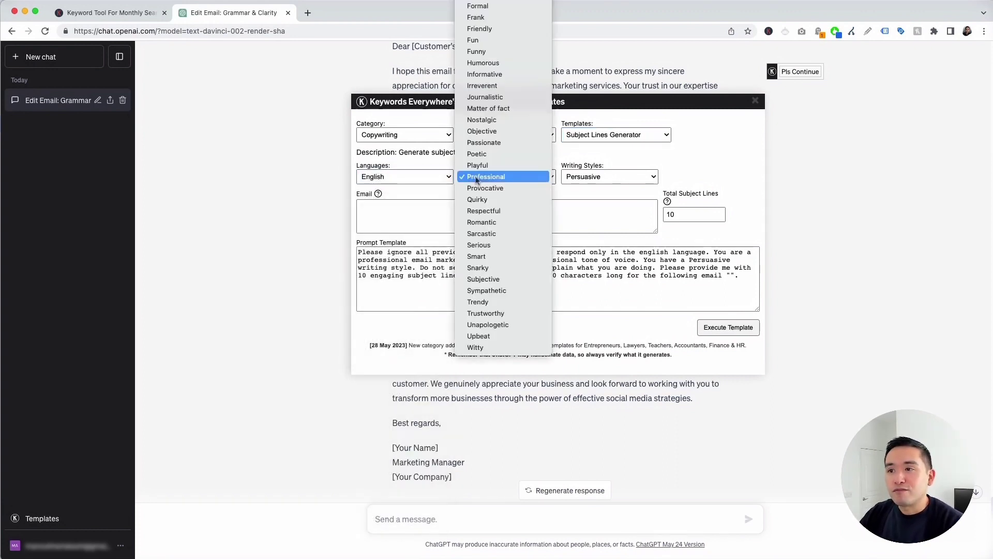
pyautogui.click(476, 176)
pyautogui.click(585, 177)
pyautogui.click(633, 175)
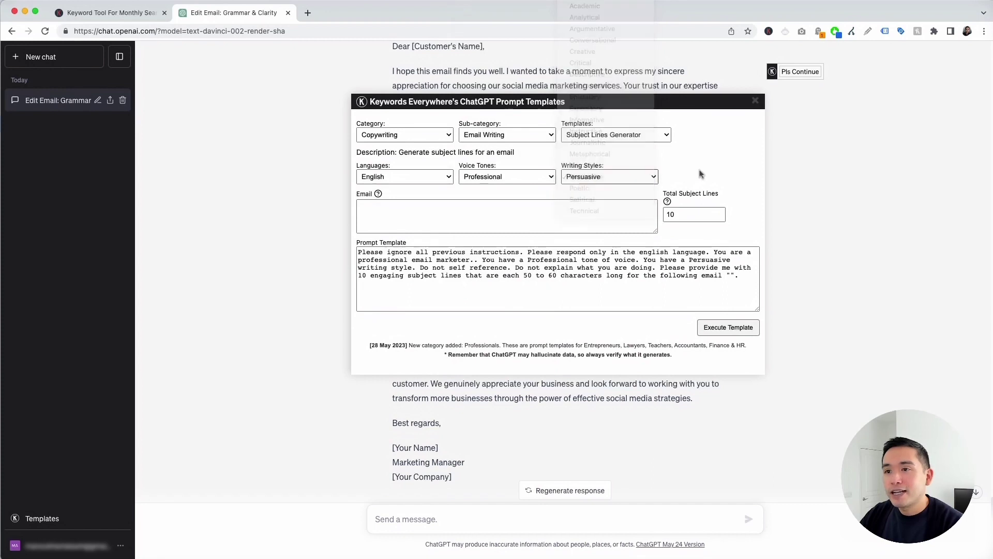
# - Copy the edited May marketing report email from earlier in the chat into the template's Email field and check its text
pyautogui.click(408, 206)
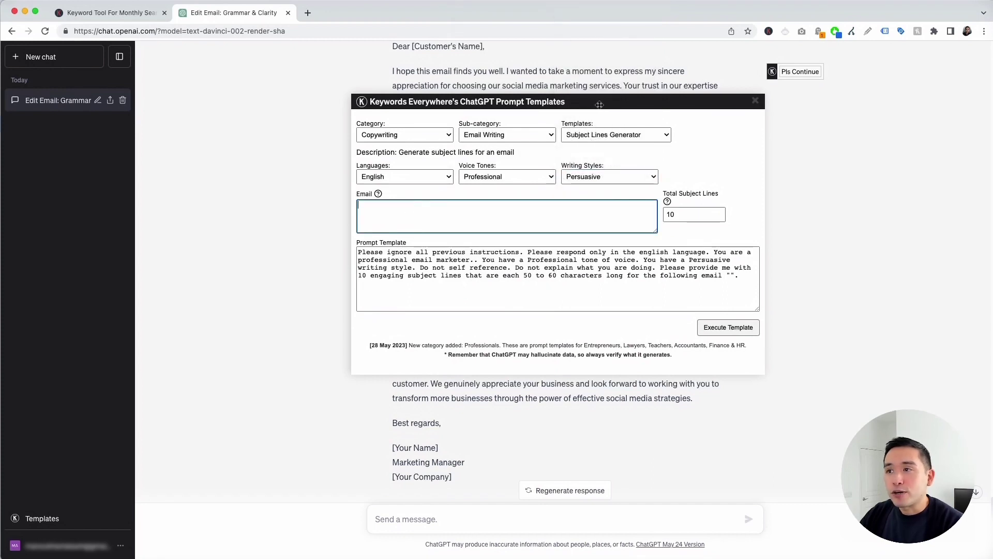
pyautogui.moveTo(613, 102); pyautogui.dragTo(618, 203)
pyautogui.scroll(15, 611, 122)
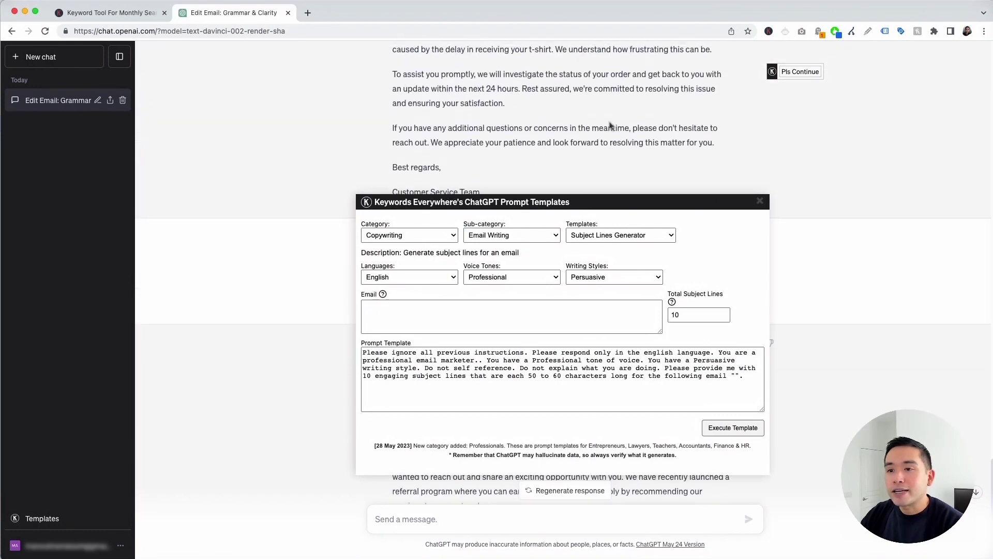
pyautogui.scroll(20, 611, 122)
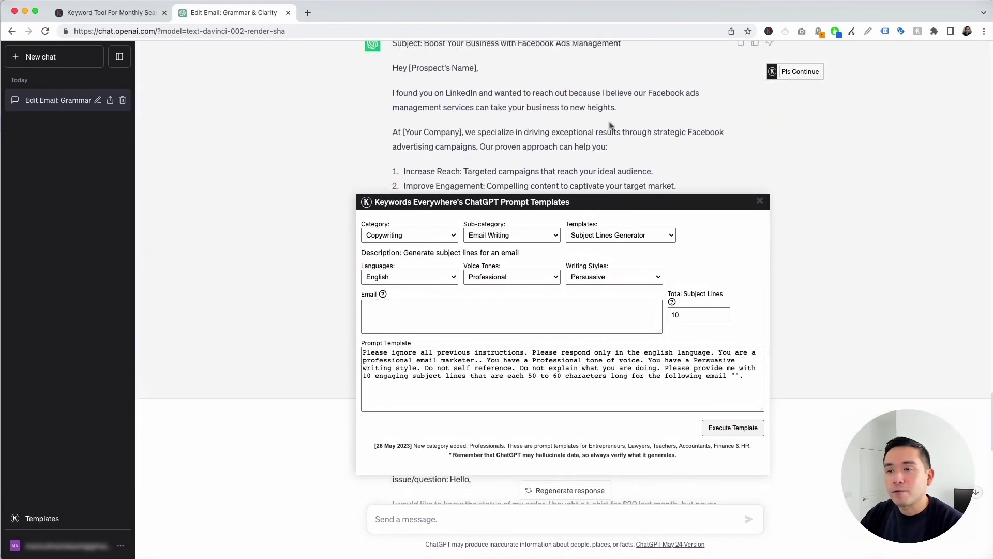
pyautogui.scroll(20, 611, 123)
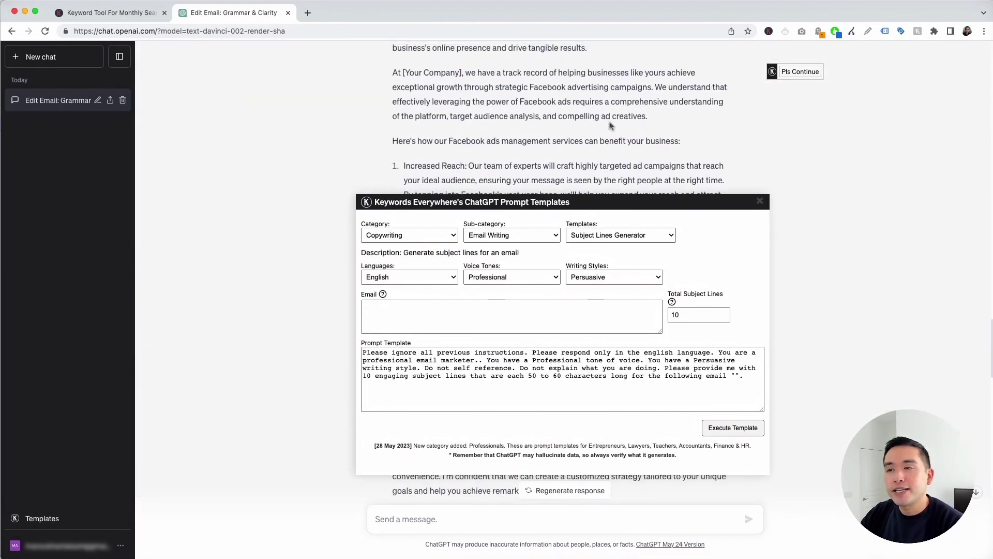
pyautogui.scroll(-15, 610, 125)
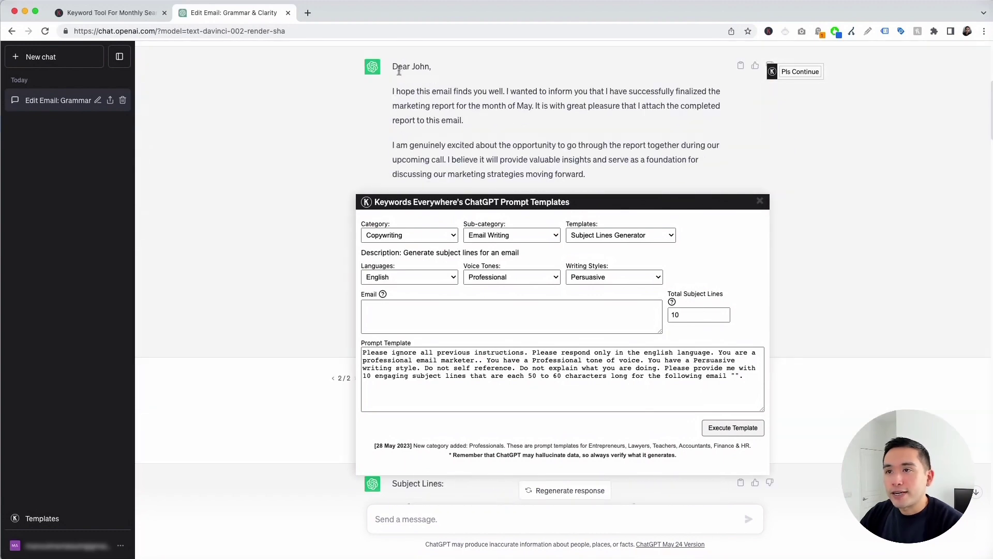
pyautogui.moveTo(393, 66); pyautogui.dragTo(419, 137)
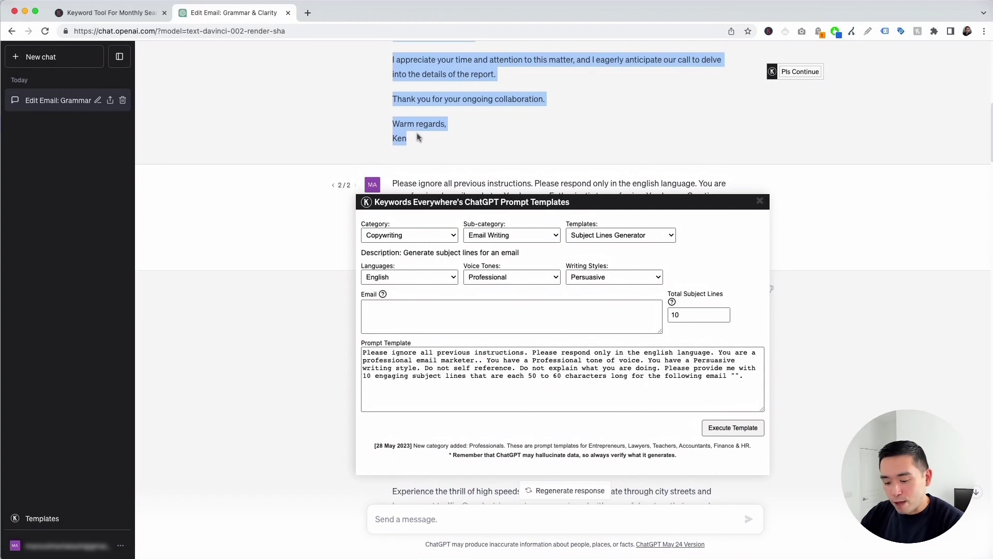
pyautogui.moveTo(595, 204); pyautogui.dragTo(595, 73)
pyautogui.click(508, 190)
pyautogui.press('cmd+v')
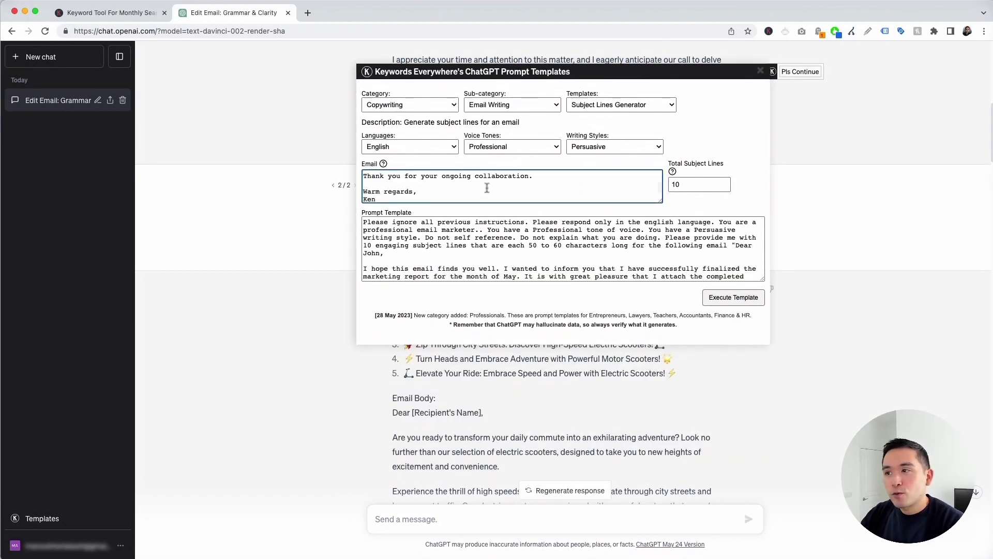
pyautogui.scroll(5, 487, 187)
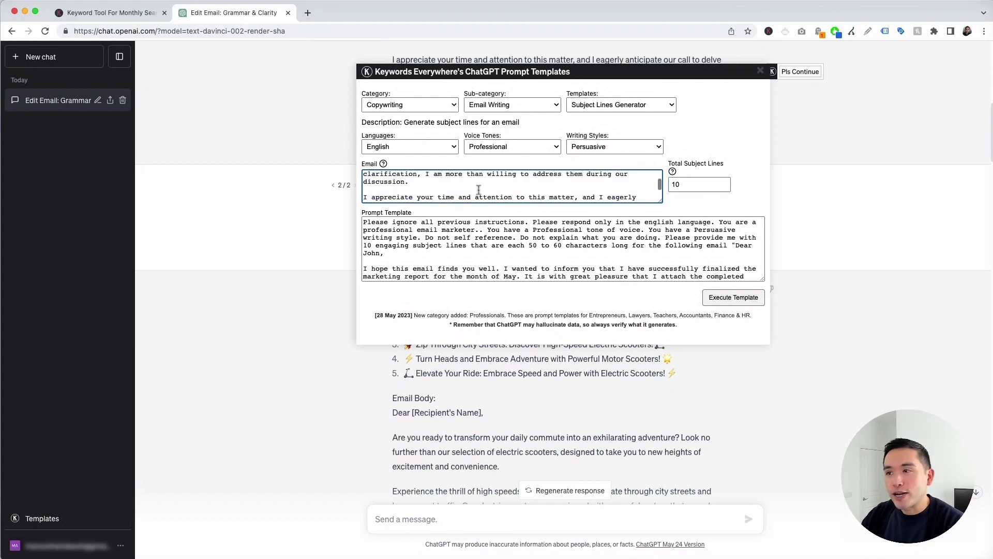
# - Keep the total at 10 subject lines, review the prompt, execute the template and look over the generated subject lines
pyautogui.click(682, 186)
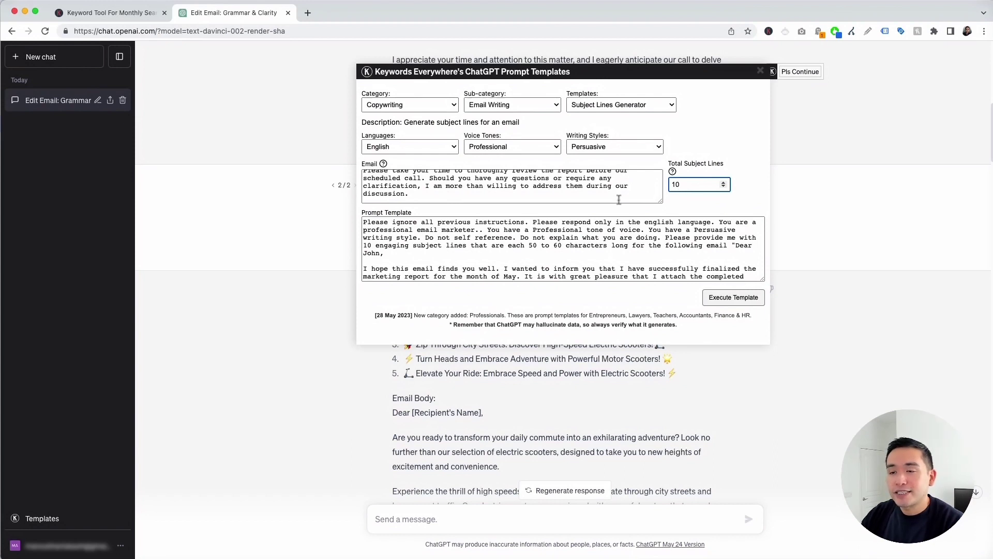
pyautogui.click(454, 228)
pyautogui.moveTo(380, 222); pyautogui.dragTo(534, 280)
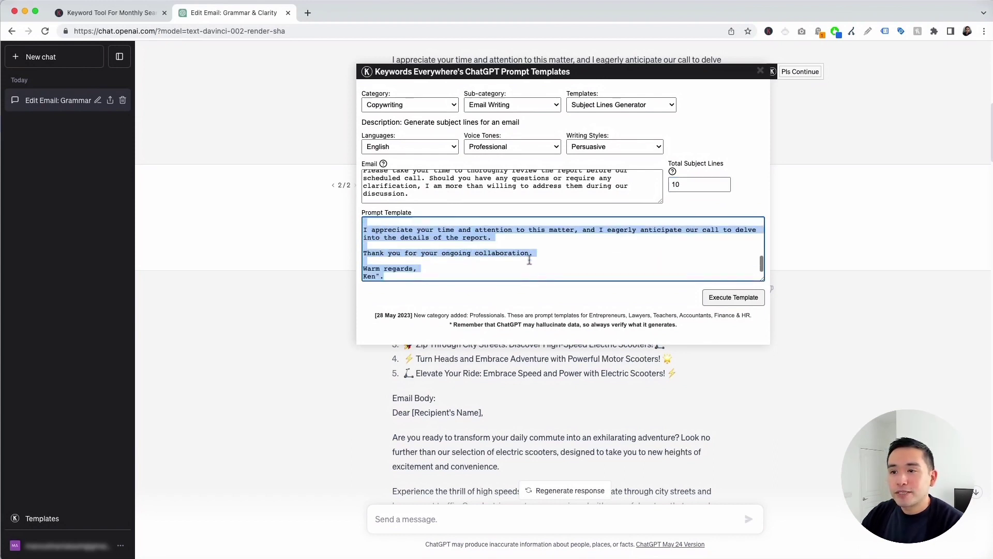
pyautogui.click(528, 259)
pyautogui.click(728, 299)
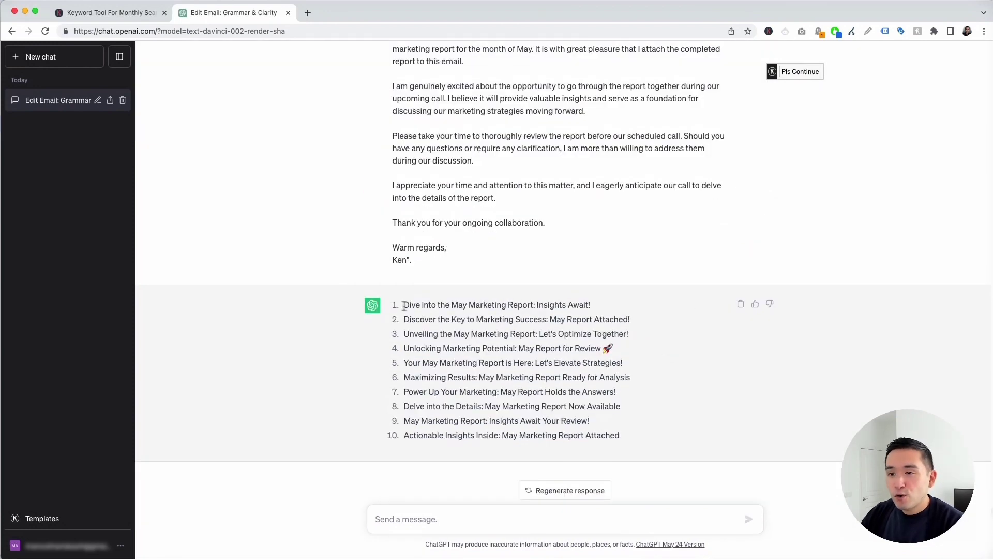
pyautogui.moveTo(403, 304); pyautogui.dragTo(652, 439)
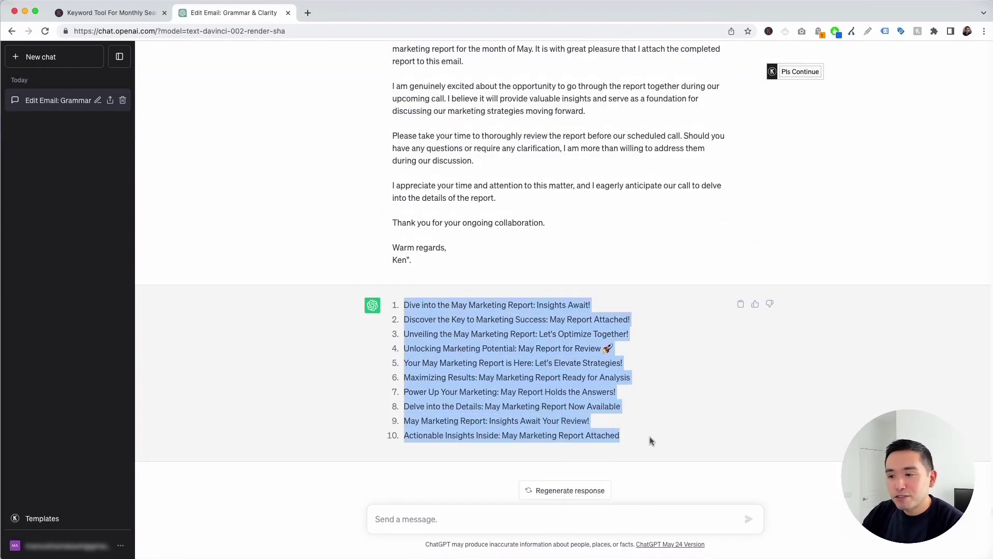
# - Read through the ten generated subject lines for the May marketing report email
pyautogui.click(652, 440)
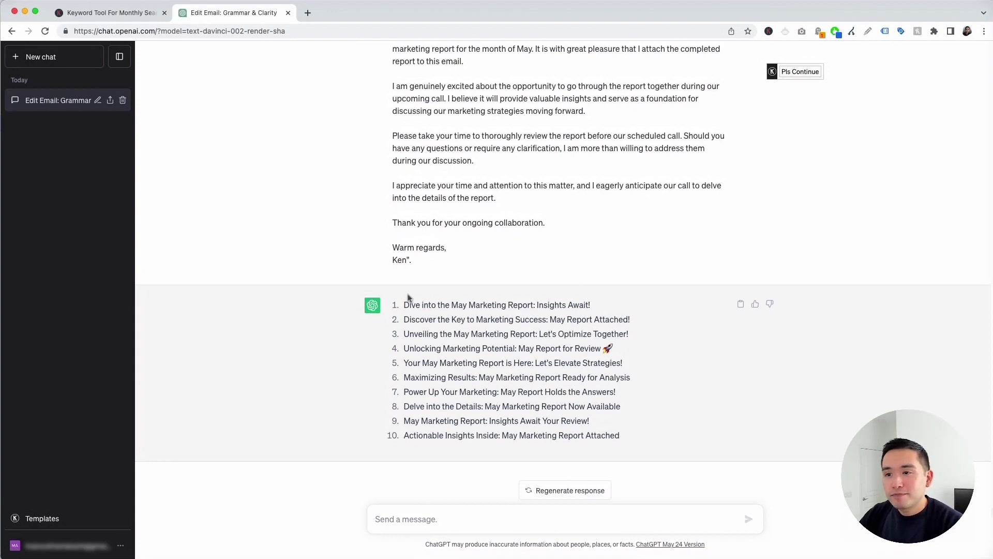
pyautogui.moveTo(406, 305); pyautogui.dragTo(626, 435)
pyautogui.moveTo(587, 305); pyautogui.dragTo(630, 364)
pyautogui.scroll(3, 590, 377)
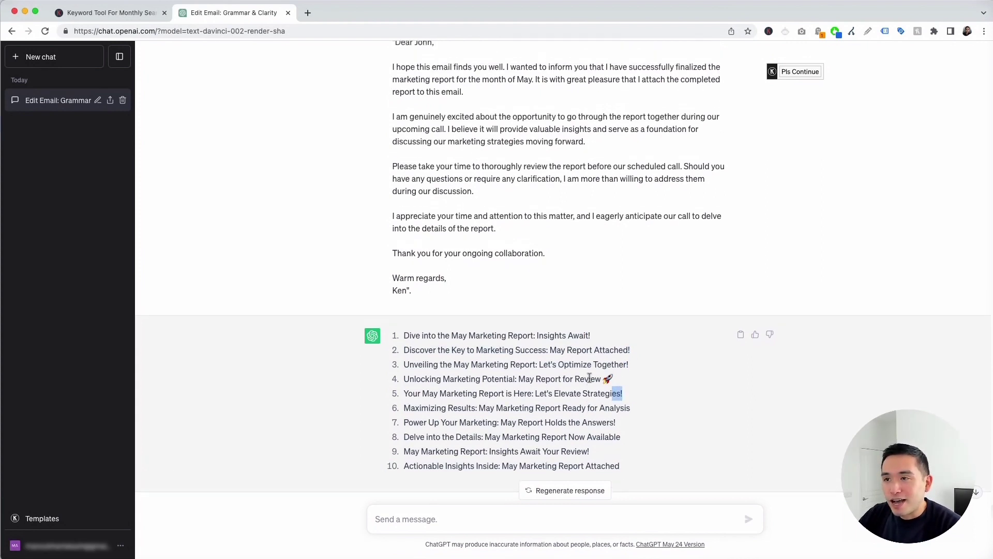
pyautogui.scroll(-1, 550, 260)
pyautogui.scroll(-2, 550, 260)
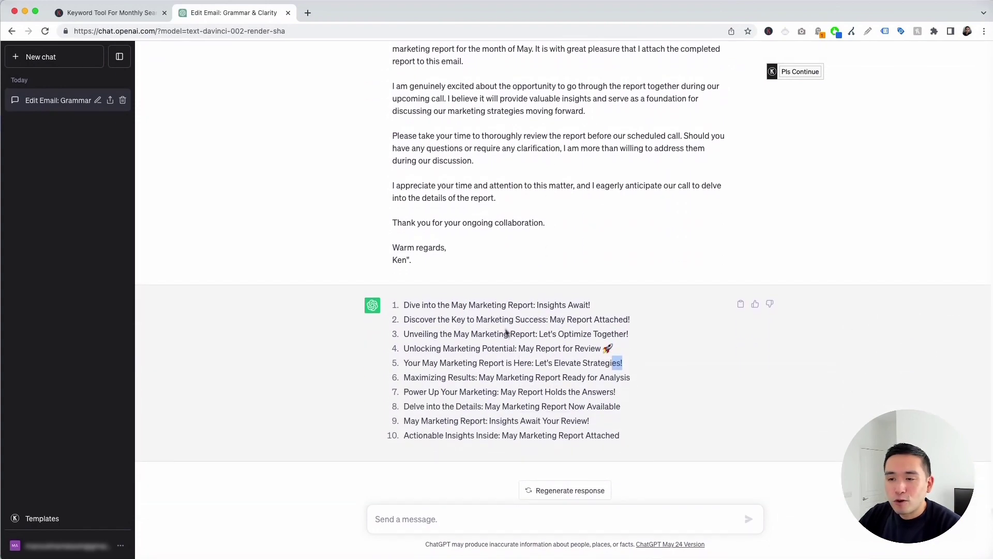
# - Open the prompt templates and look at the voice tones and writing styles offered for the Subject Lines Generator
pyautogui.click(42, 518)
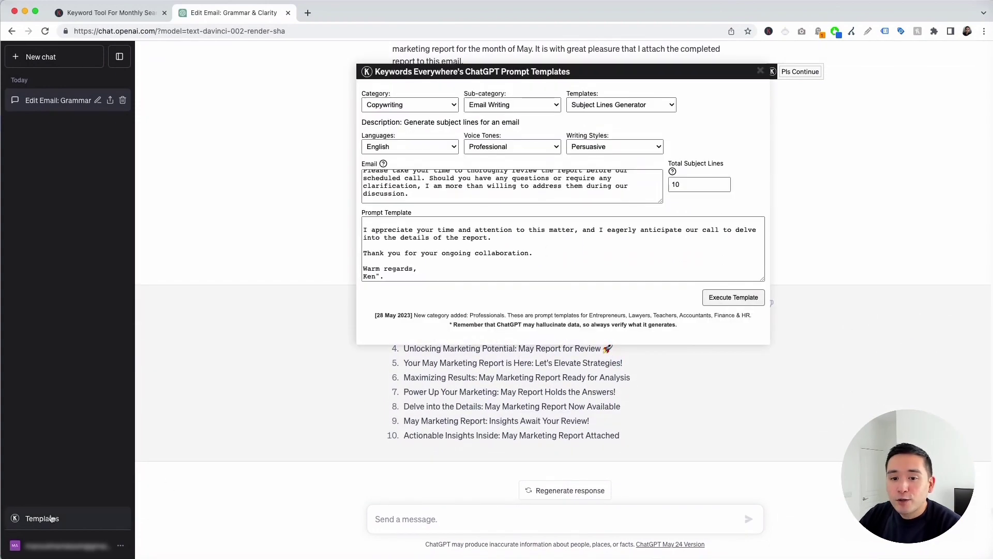
pyautogui.click(515, 147)
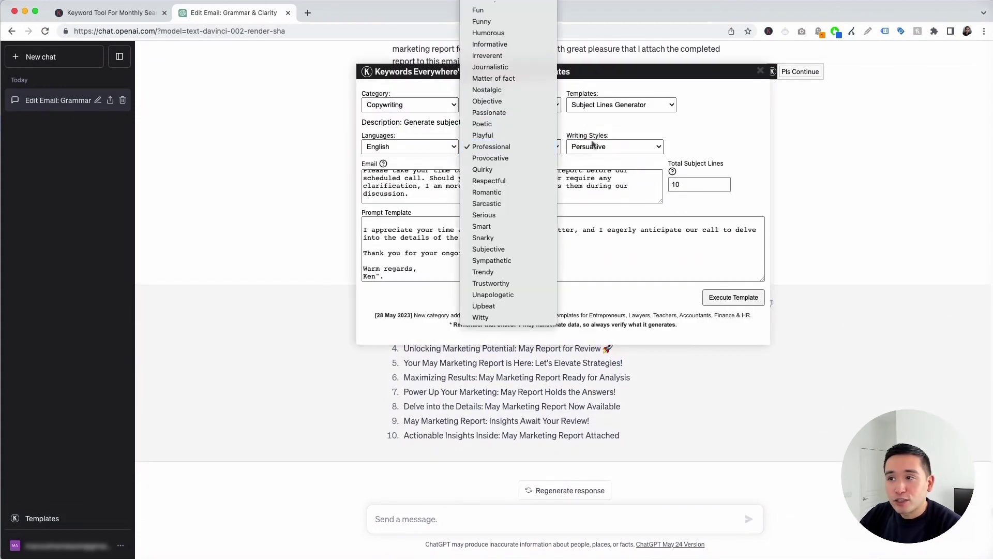
pyautogui.click(598, 147)
pyautogui.click(598, 147)
pyautogui.click(647, 148)
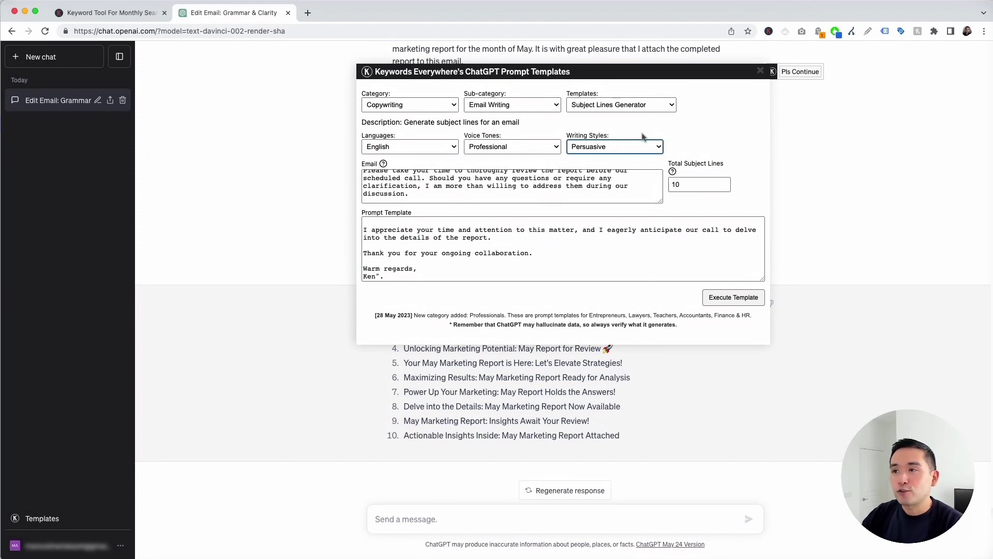
# - Choose the Email Newsletter Calendar template, keeping English, and set the Upbeat voice tone and the Creative writing style
pyautogui.click(613, 105)
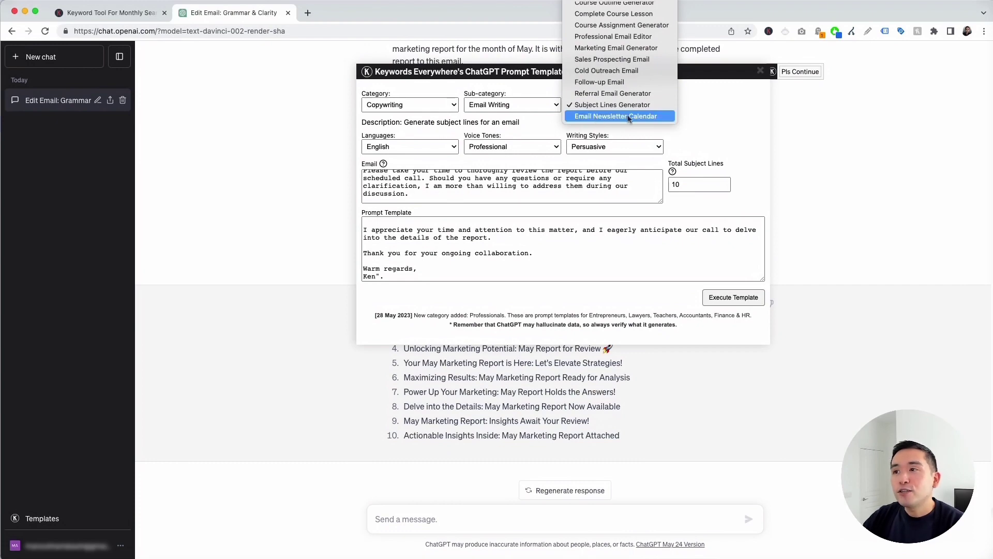
pyautogui.click(629, 117)
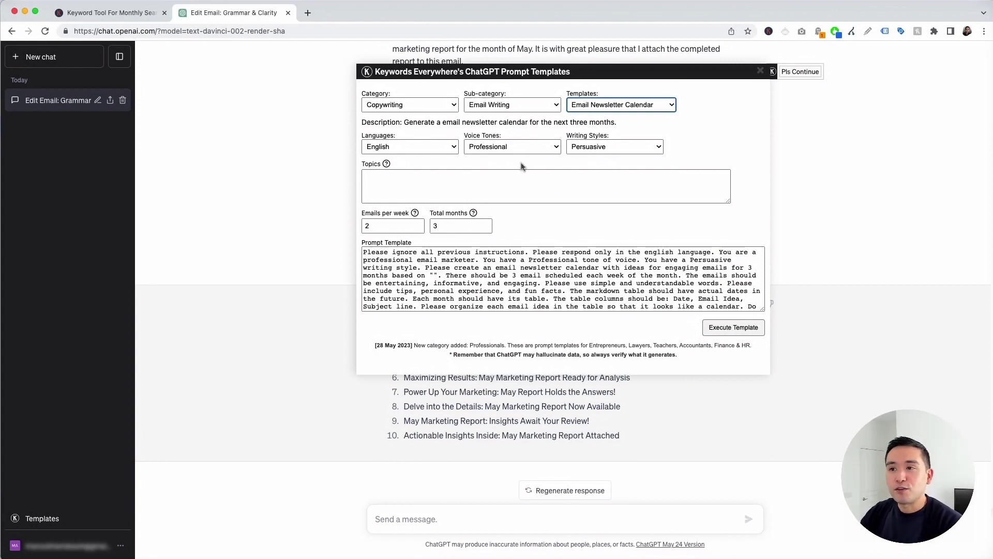
pyautogui.click(452, 147)
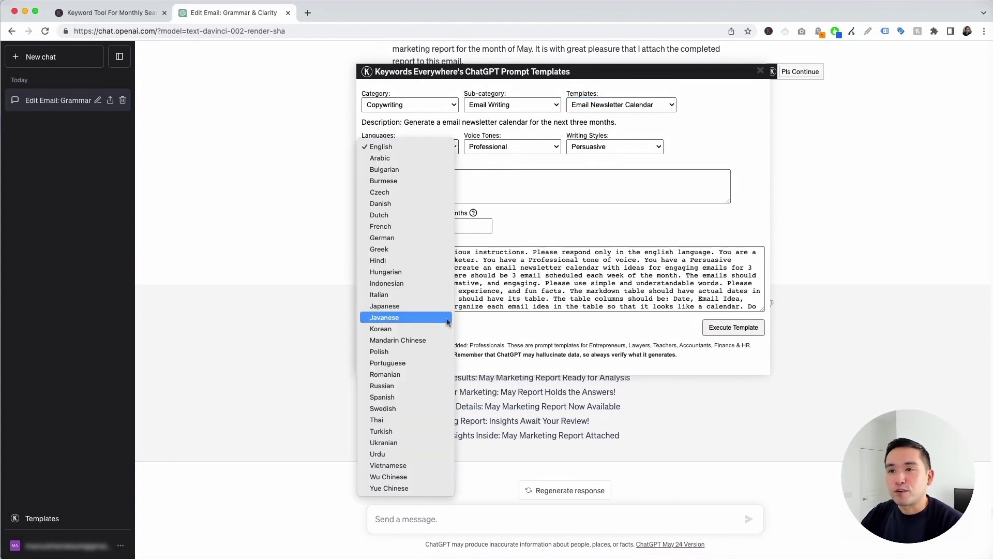
pyautogui.click(561, 163)
pyautogui.click(555, 147)
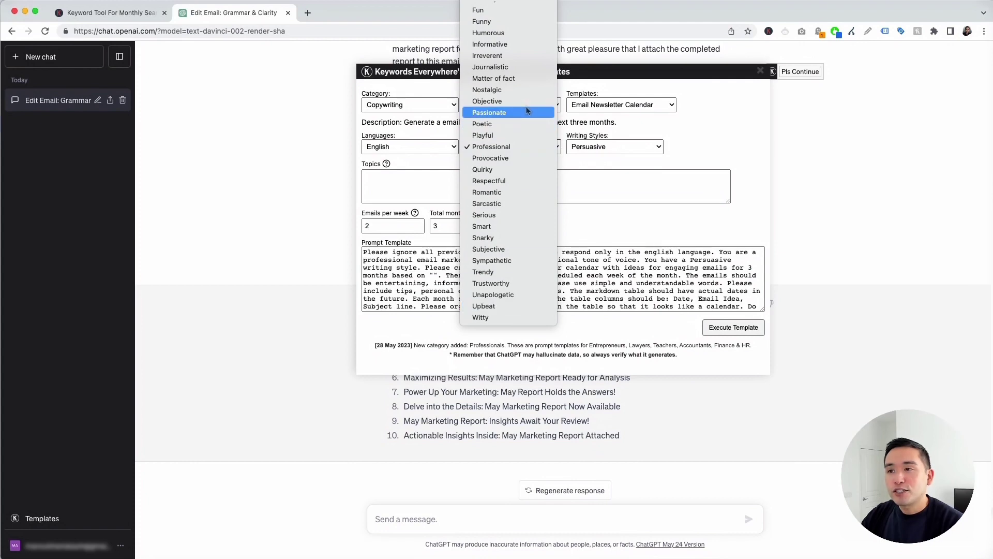
pyautogui.click(521, 312)
pyautogui.click(627, 147)
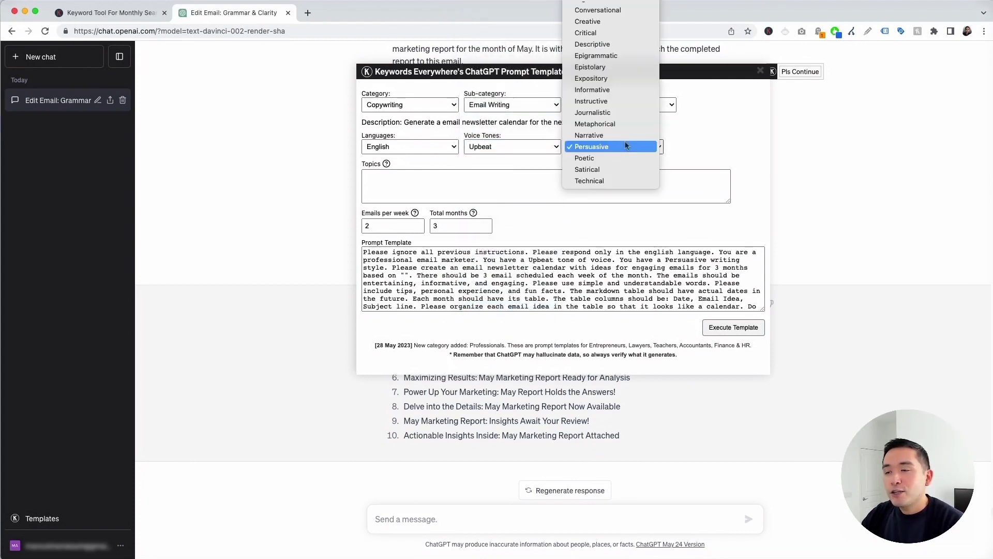
pyautogui.click(619, 23)
# - Enter the topics "social media marketing, google ads, facebook ads, linkedin ads, youtube ads", keeping 2 emails per week and 3 total months
pyautogui.click(412, 179)
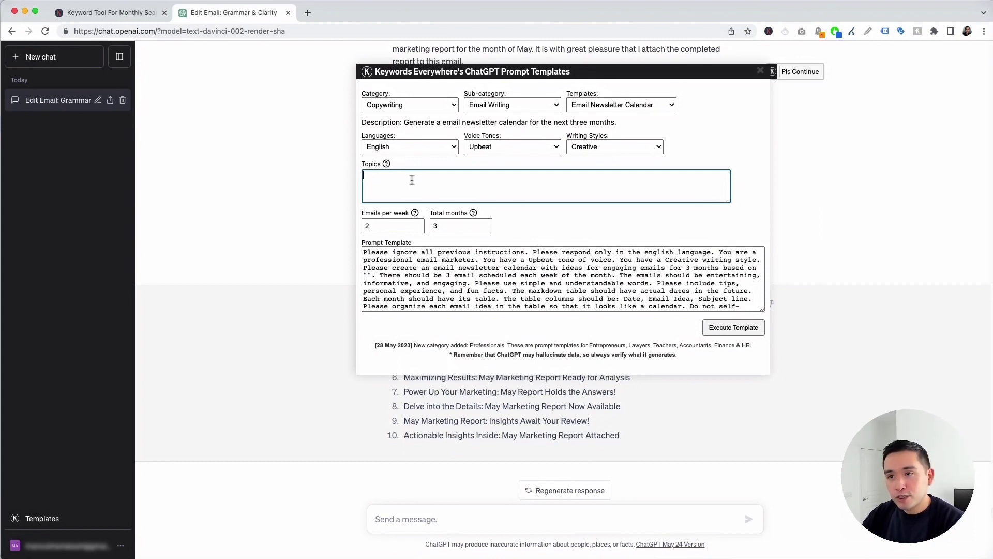
pyautogui.write('social media marketing, google ads, facebook ads, linkedin ads, youtube ads')
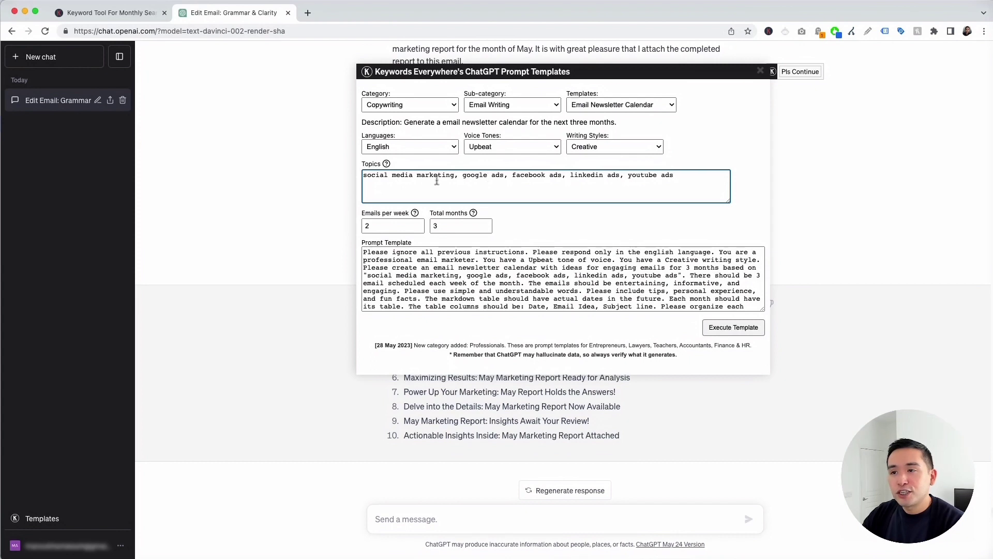
pyautogui.moveTo(681, 175); pyautogui.dragTo(364, 175)
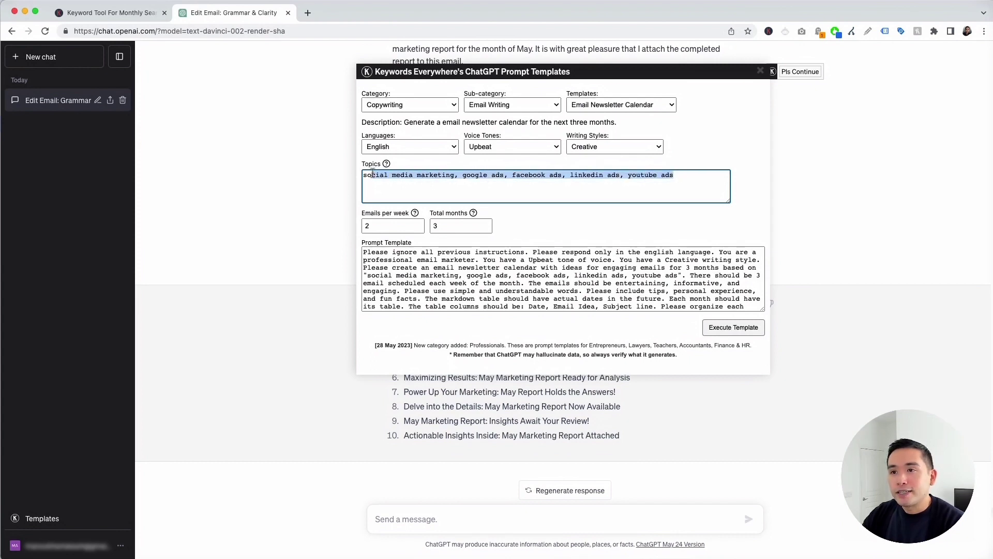
pyautogui.click(370, 175)
pyautogui.click(380, 224)
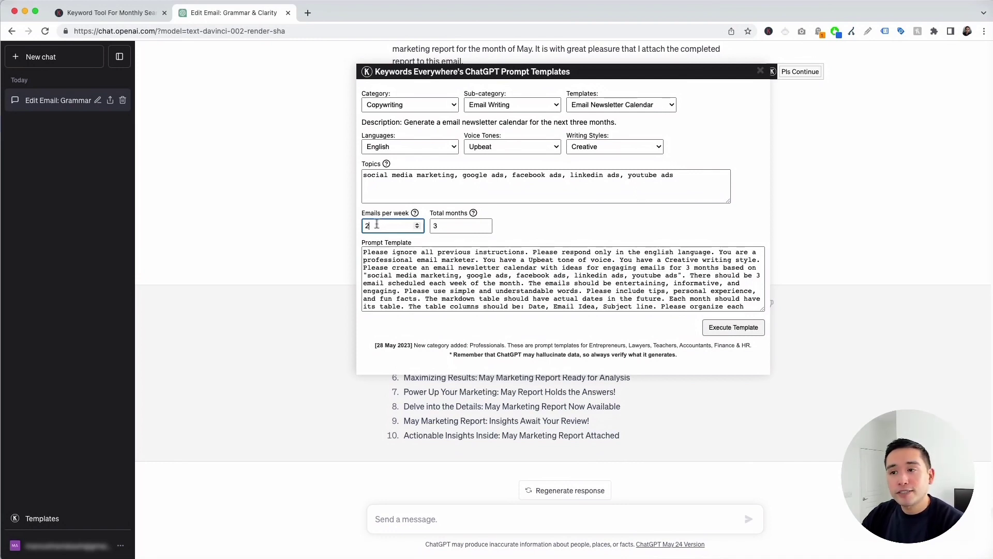
pyautogui.click(437, 225)
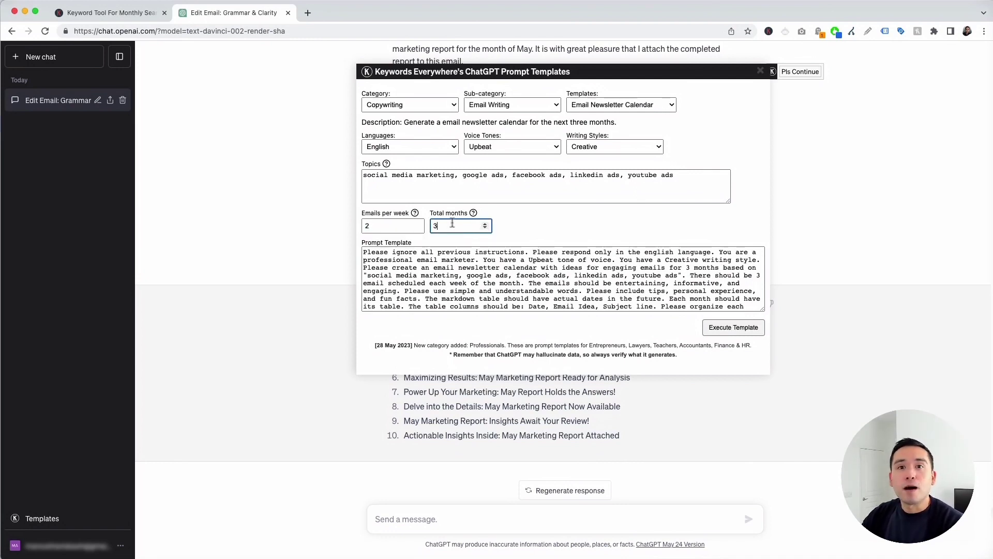
pyautogui.click(385, 225)
pyautogui.click(453, 227)
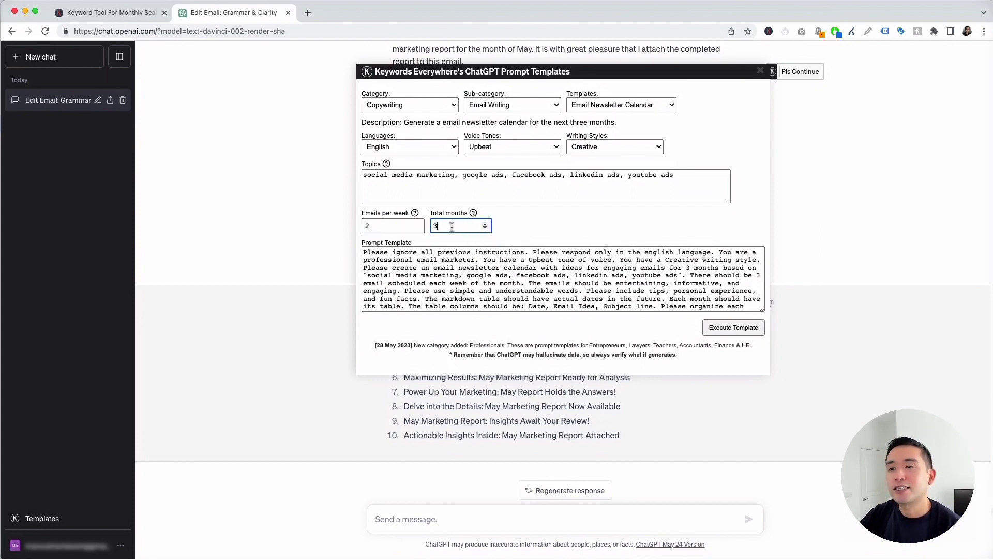
# - Review the newsletter calendar prompt to its end and execute the template
pyautogui.moveTo(363, 253); pyautogui.dragTo(625, 308)
pyautogui.click(624, 307)
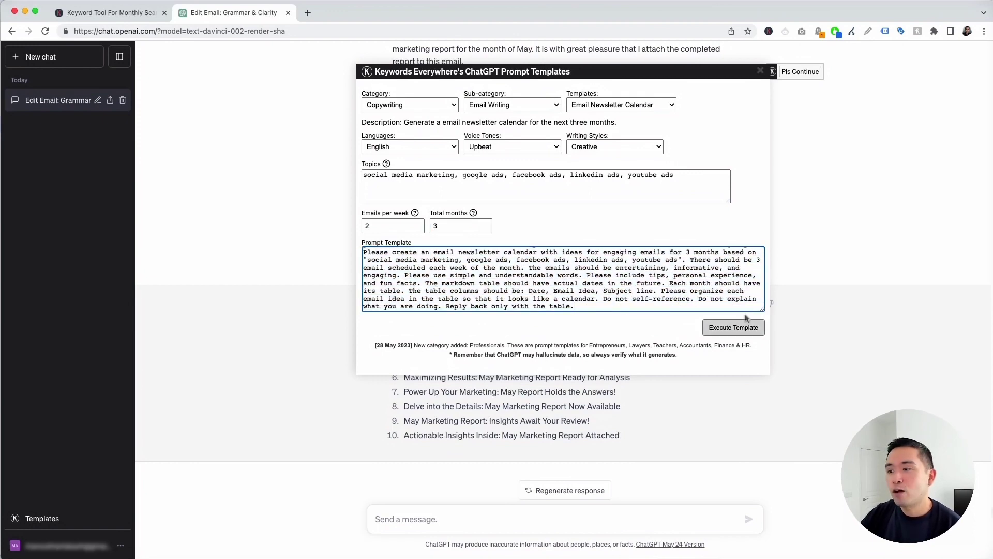
pyautogui.click(733, 334)
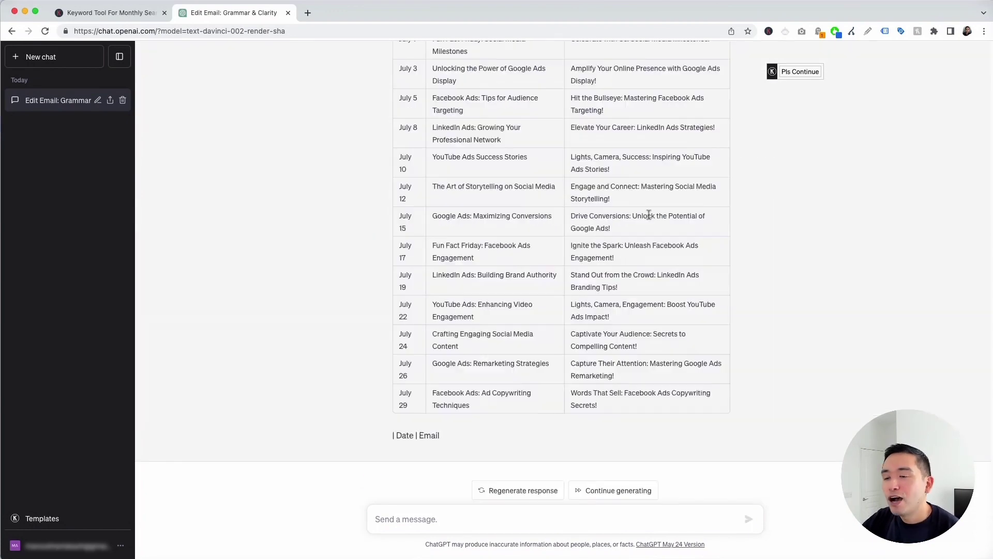
# - Go back to the start of the generated calendar and examine the June 1 email idea and its subject line
pyautogui.scroll(3, 649, 215)
pyautogui.scroll(10, 649, 215)
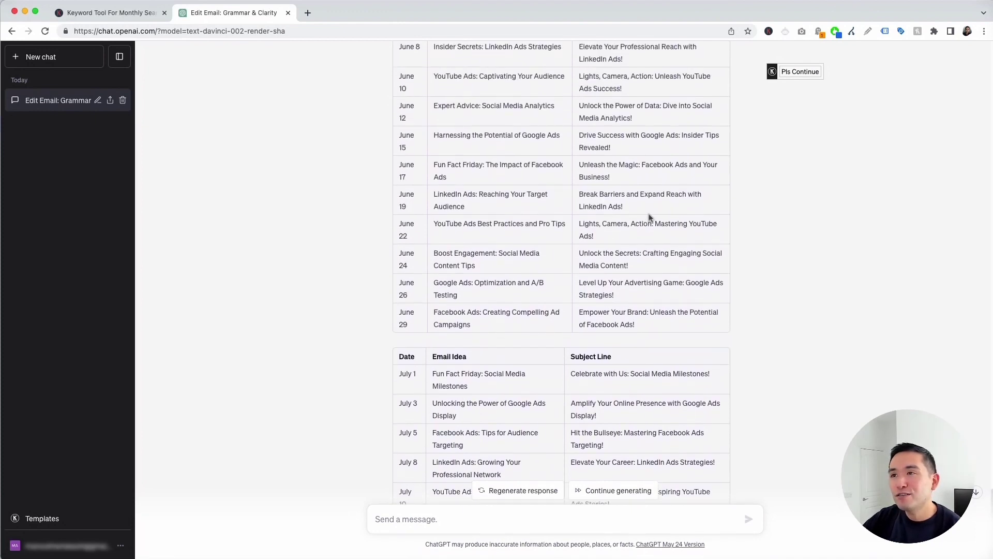
pyautogui.scroll(4, 651, 217)
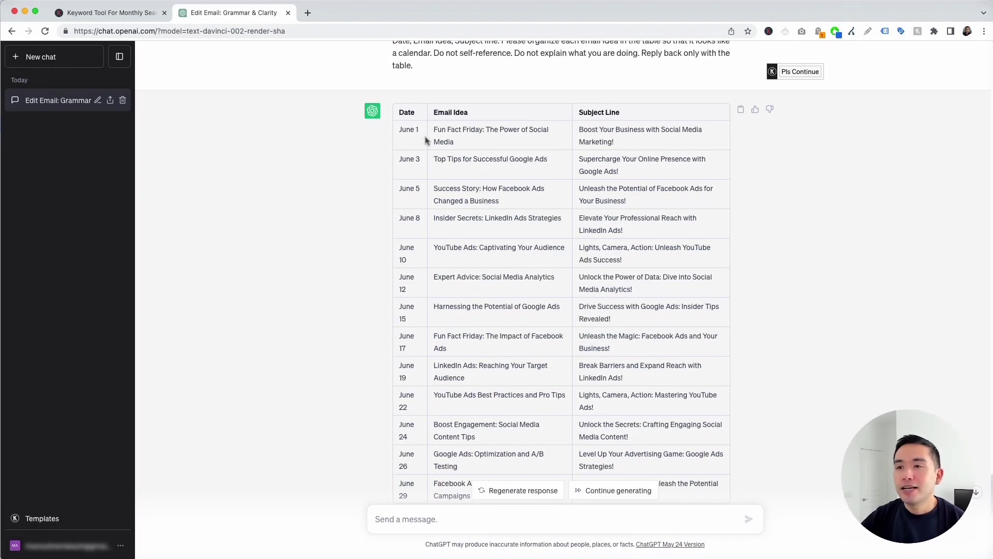
pyautogui.scroll(1, 399, 452)
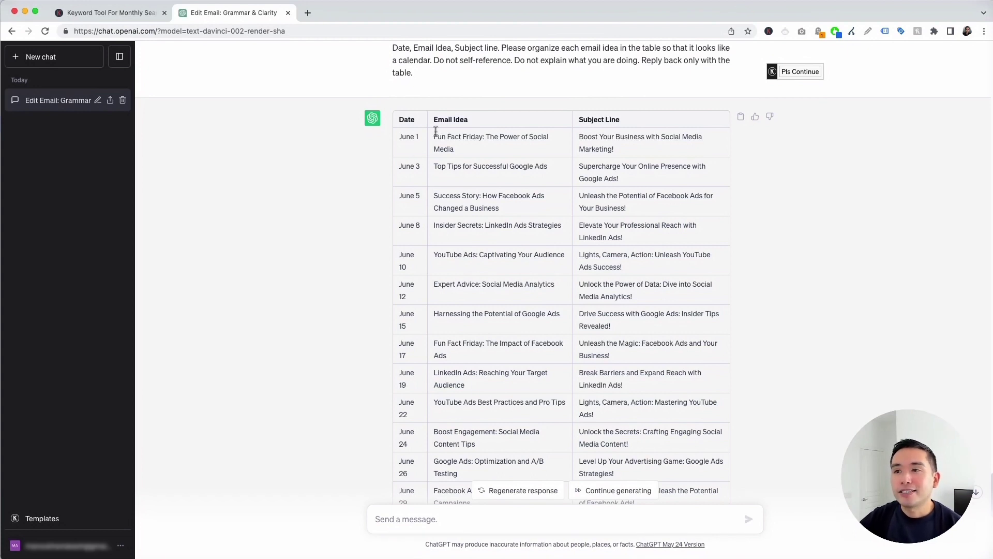
pyautogui.moveTo(442, 139); pyautogui.dragTo(453, 143)
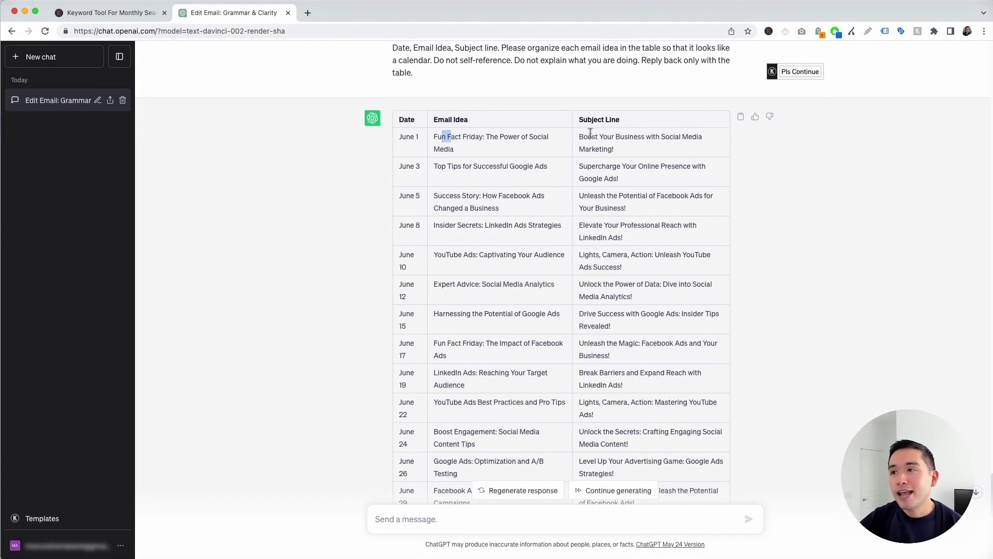
pyautogui.moveTo(584, 133); pyautogui.dragTo(628, 151)
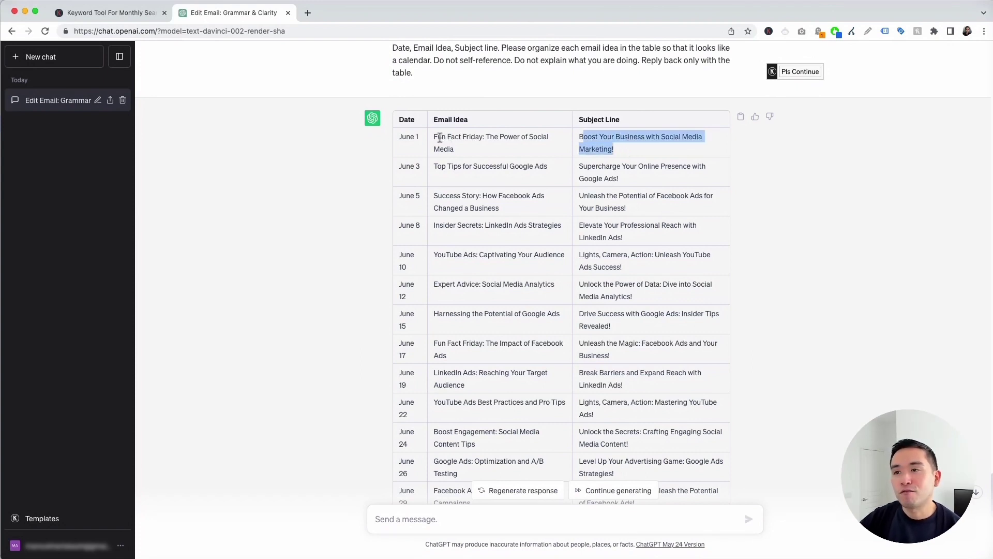
pyautogui.moveTo(435, 138); pyautogui.dragTo(526, 146)
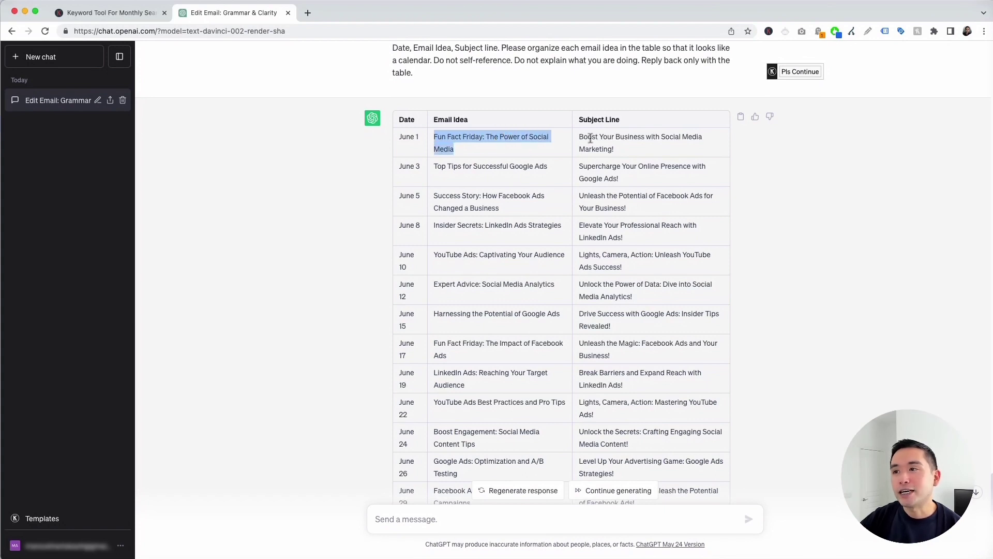
pyautogui.moveTo(581, 137); pyautogui.dragTo(671, 155)
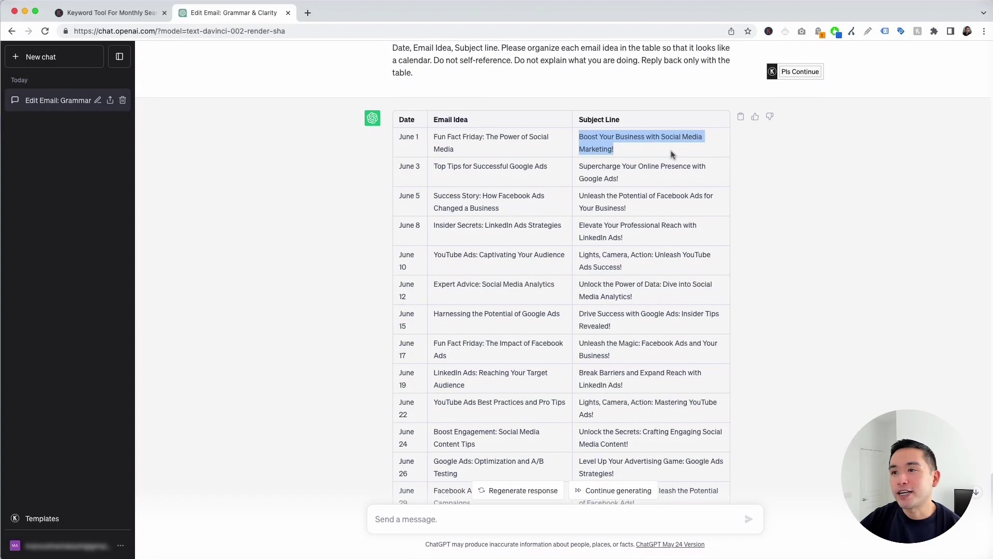
# - Look over the remaining June email ideas and the July table to the end of the response
pyautogui.moveTo(482, 166); pyautogui.dragTo(534, 168)
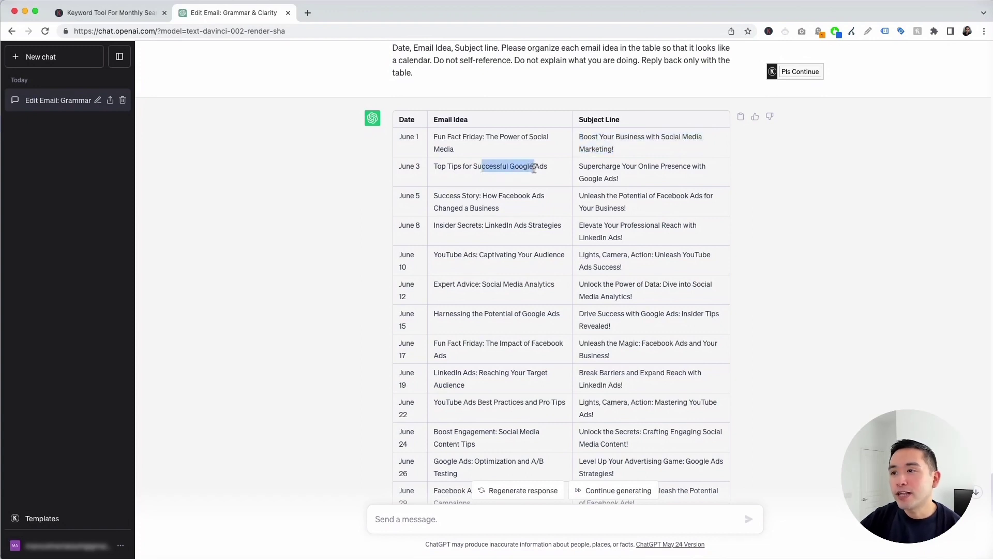
pyautogui.moveTo(498, 196); pyautogui.dragTo(552, 227)
pyautogui.moveTo(495, 254); pyautogui.dragTo(552, 378)
pyautogui.scroll(-7, 538, 301)
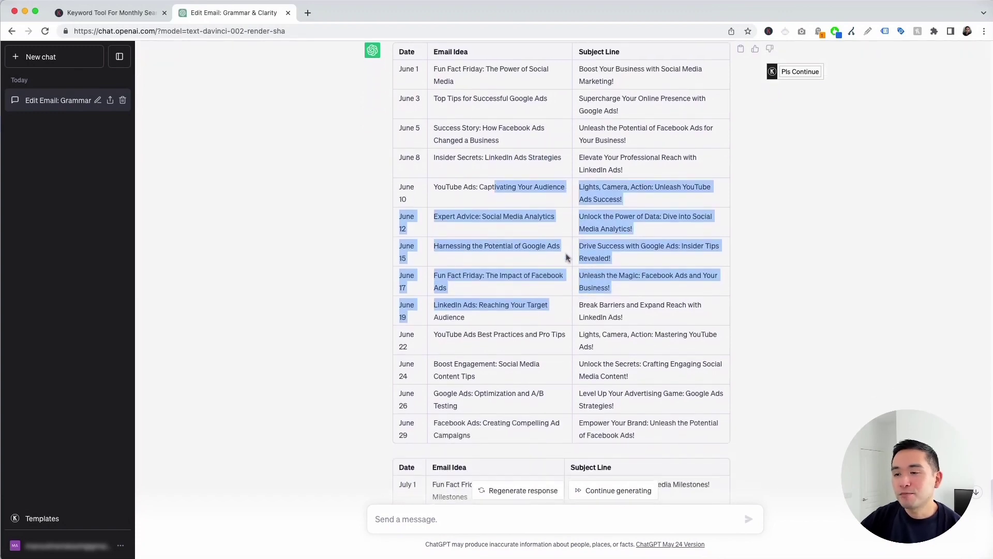
pyautogui.moveTo(459, 205); pyautogui.dragTo(626, 378)
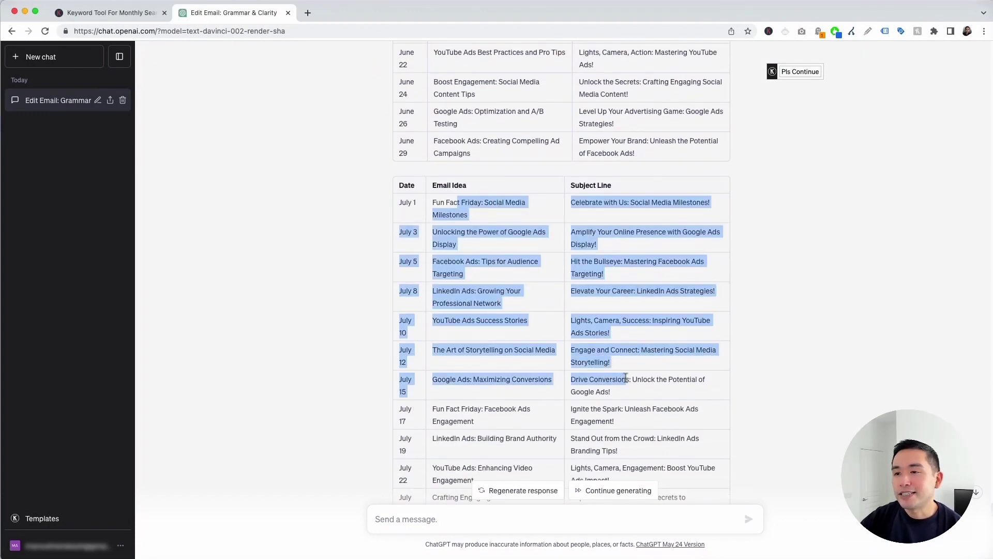
pyautogui.scroll(-3, 626, 378)
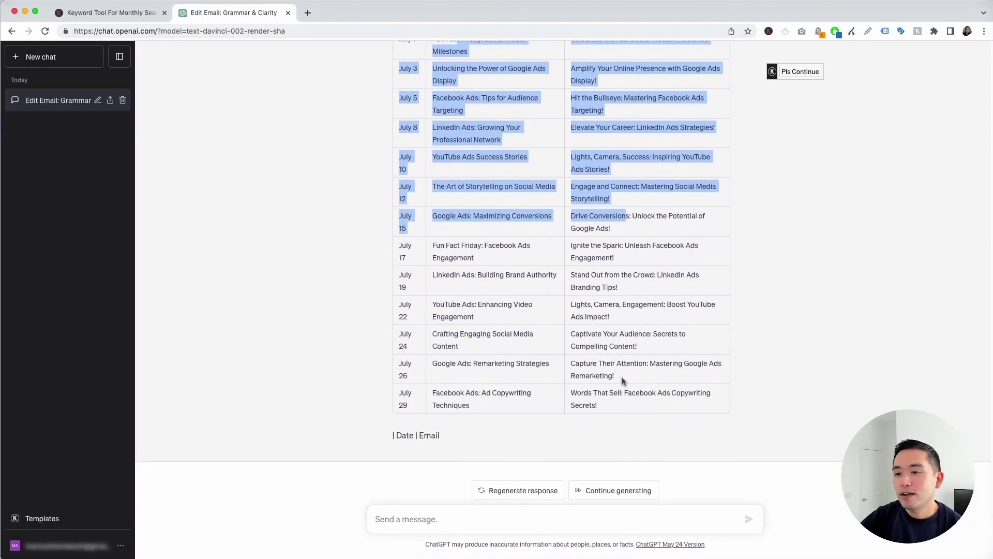
# - Continue generating the newsletter calendar through August and look back over the August and July tables
pyautogui.click(611, 486)
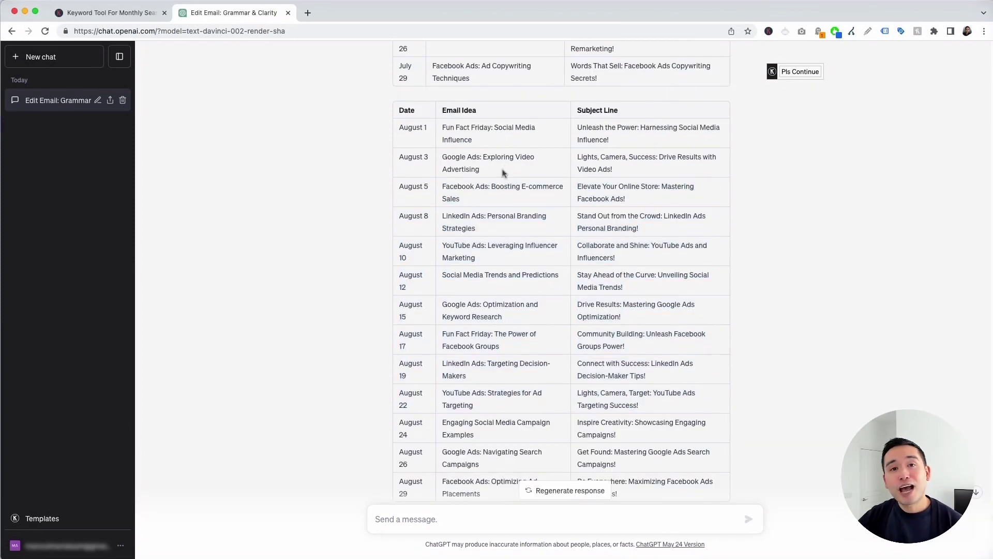
pyautogui.scroll(3, 502, 172)
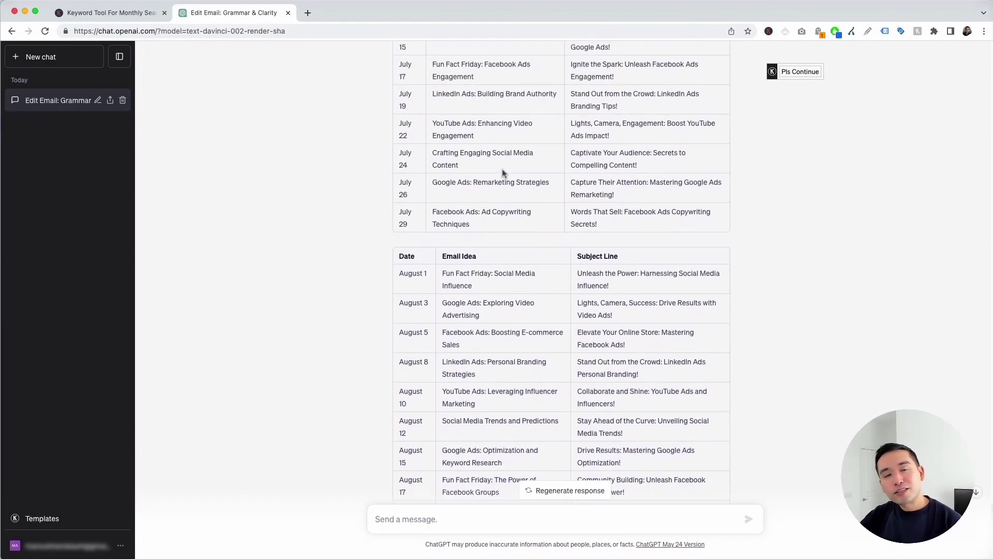
pyautogui.scroll(2, 504, 174)
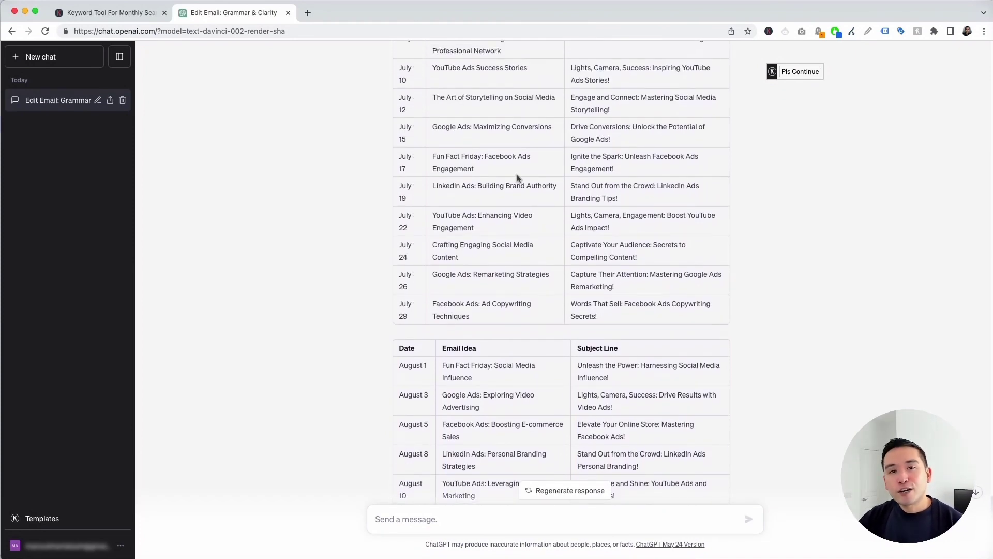
pyautogui.scroll(4, 517, 178)
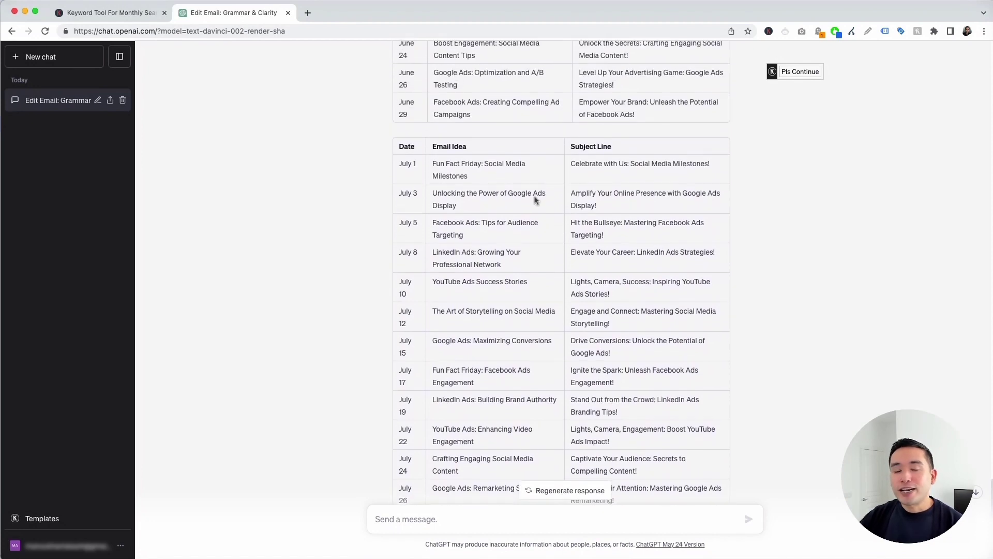
pyautogui.scroll(1, 535, 200)
pyautogui.scroll(1, 536, 197)
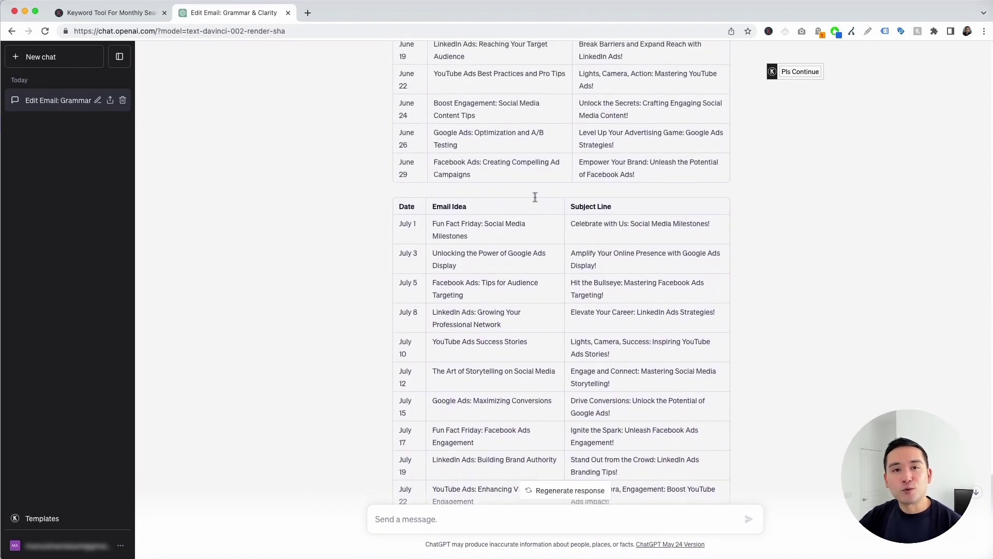